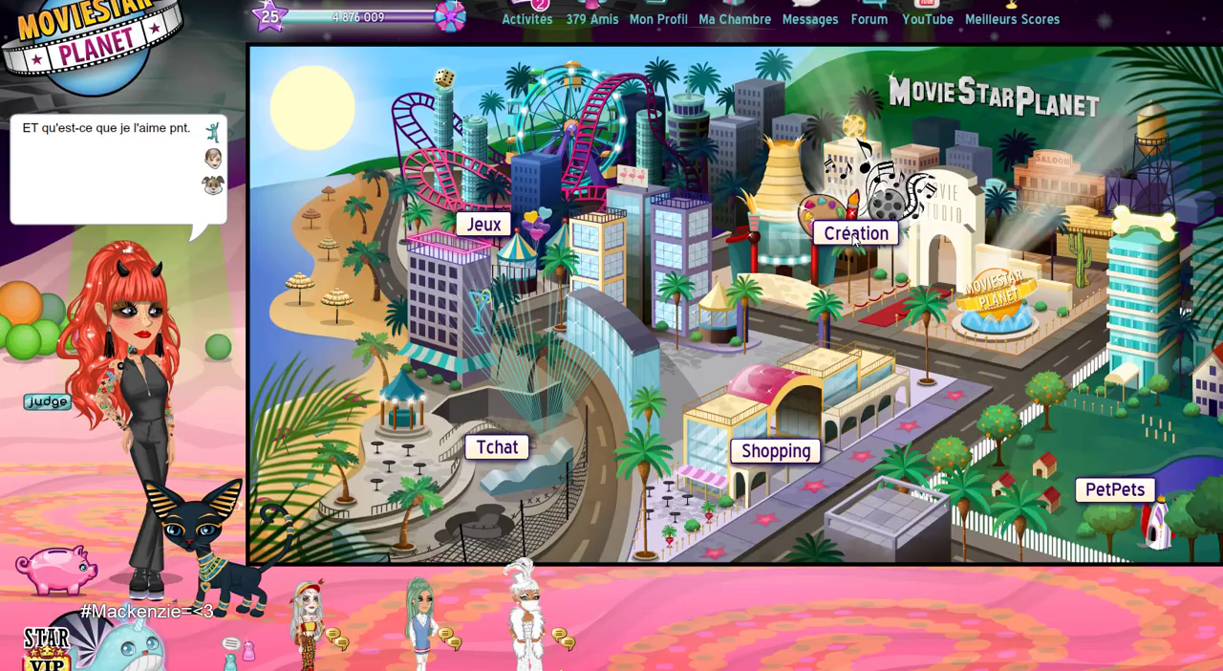
Open the ArtBook section in MovieStarPlanet.
click(853, 239)
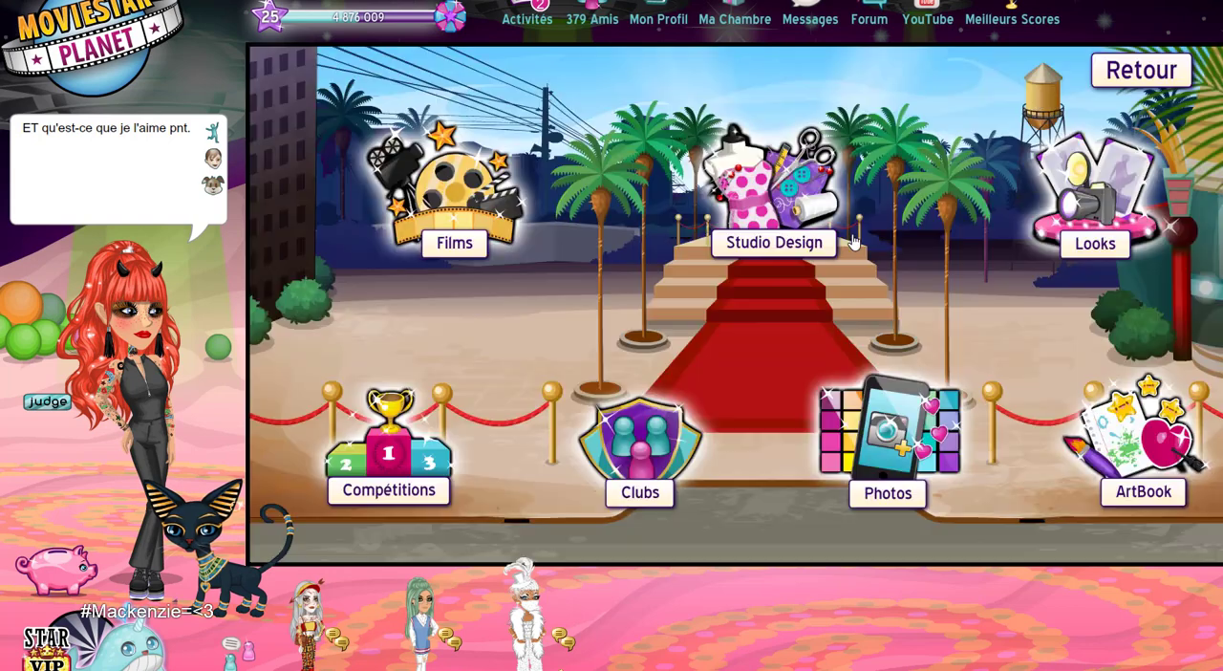
click(1144, 467)
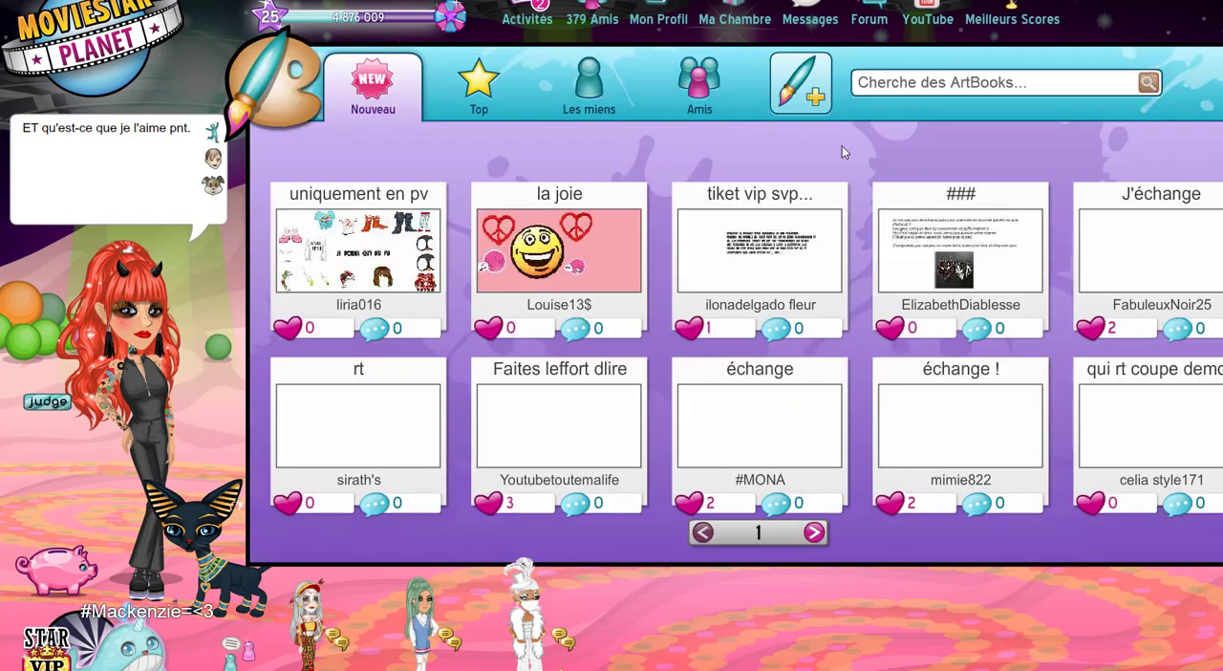
click(1103, 82)
click(1216, 219)
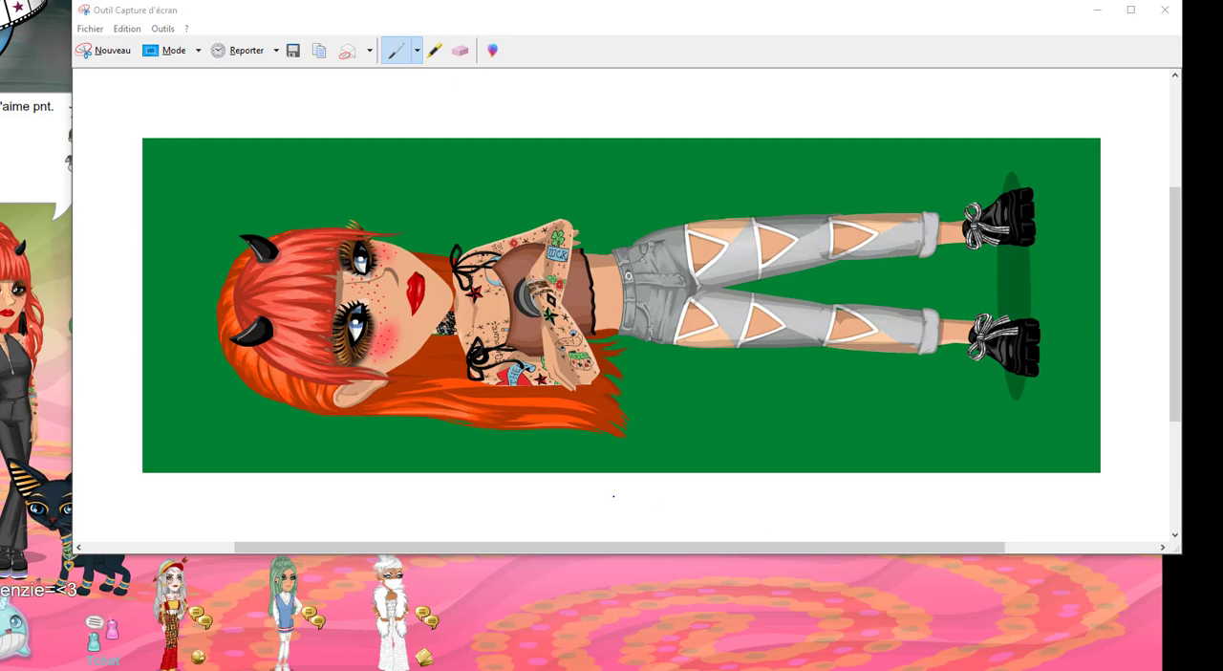
Compare the avatar on the green ArtBook background with its screenshot in the Snipping Tool.
click(1097, 10)
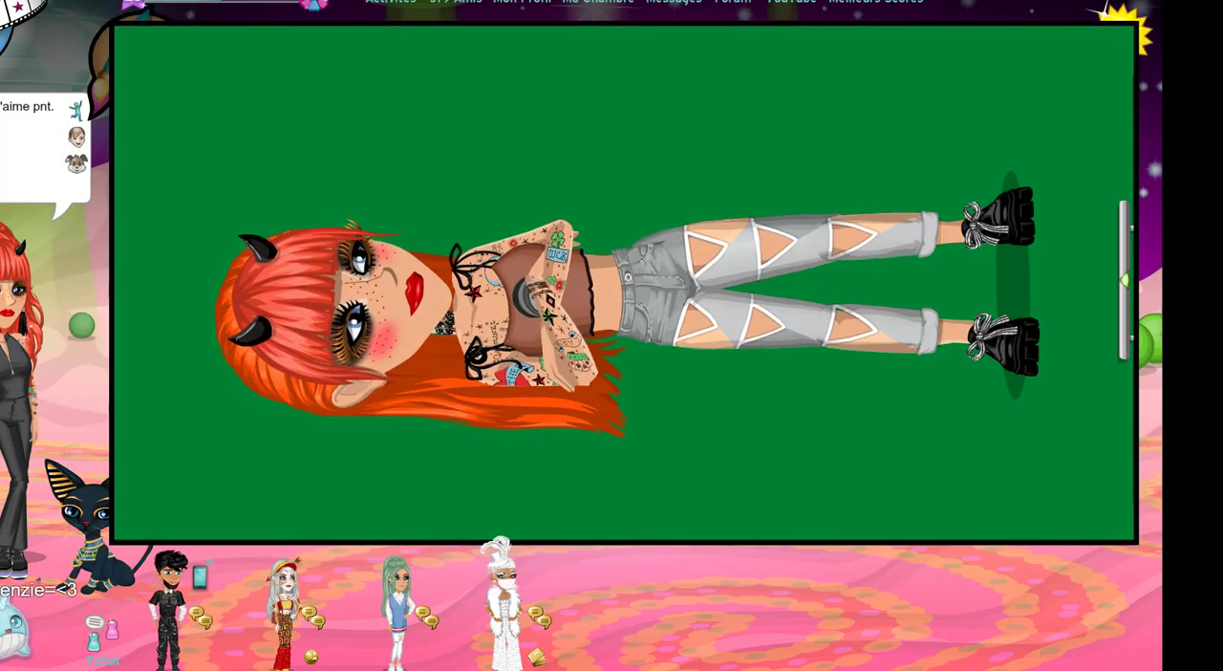
key(alt+Tab)
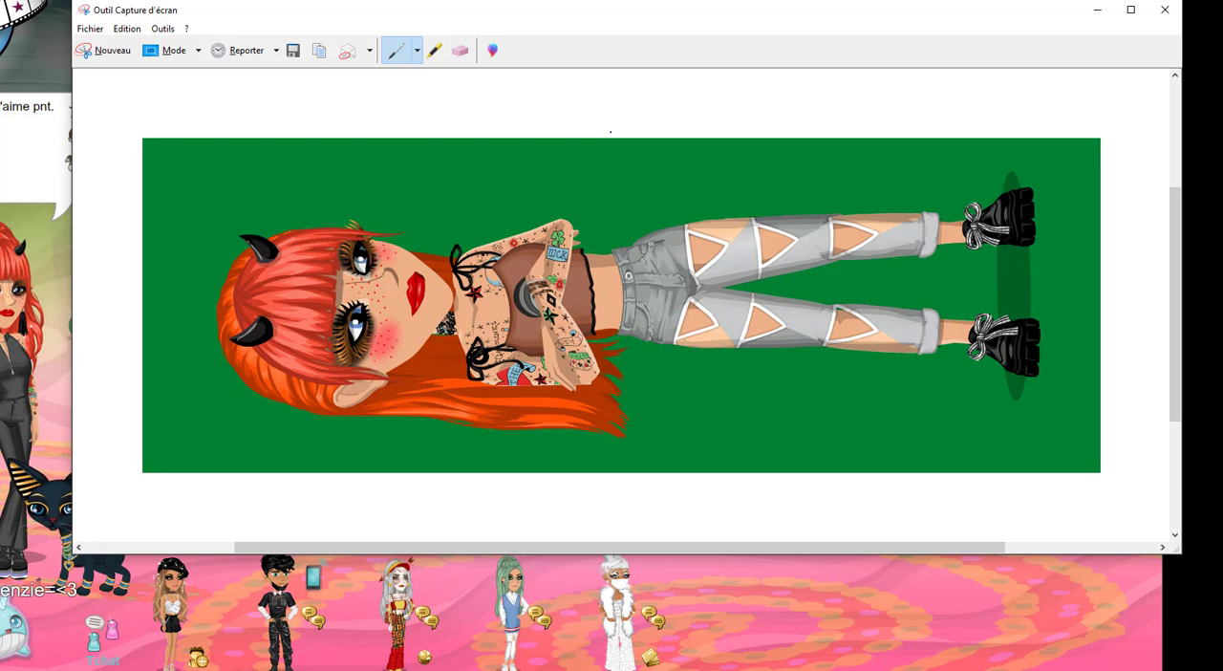
scroll(611, 131, up, 1)
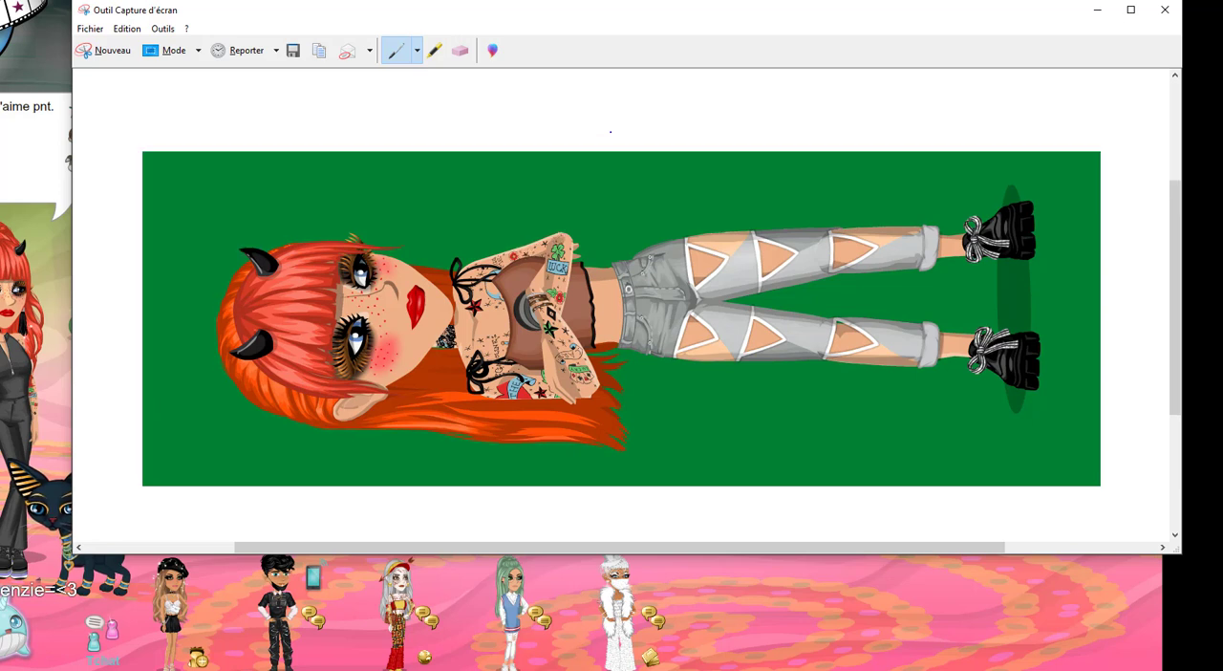
scroll(611, 131, down, 3)
scroll(610, 131, up, 1)
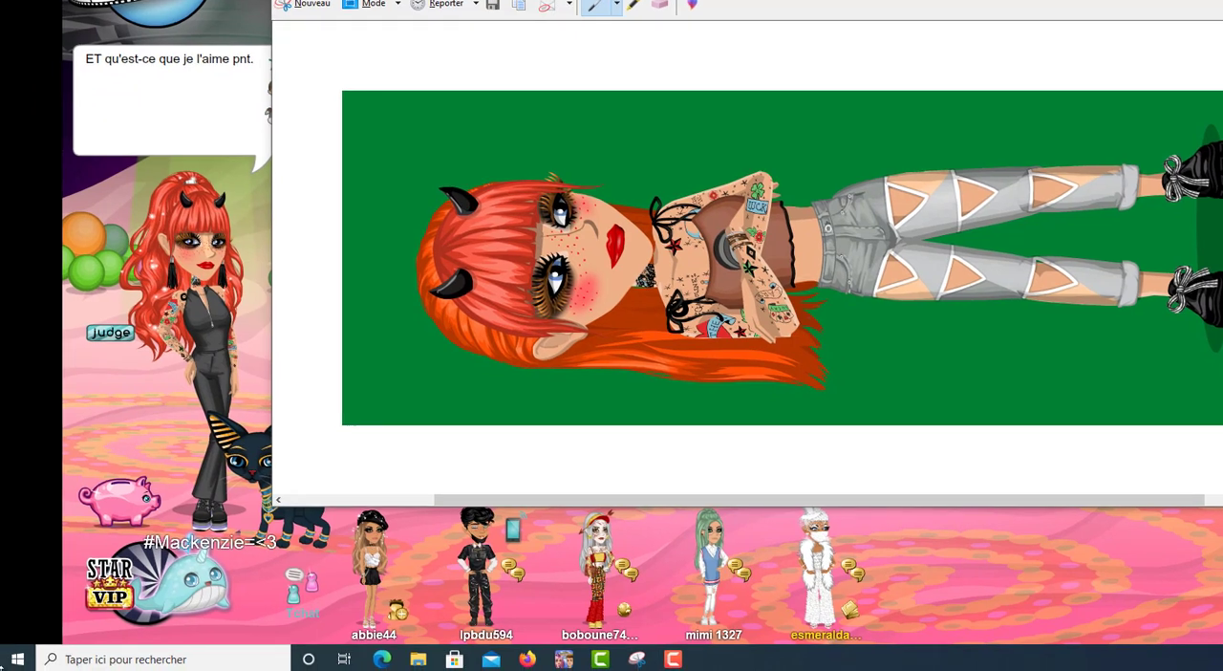
Launch MediBang Paint Pro and dismiss its start-up advertisement.
click(115, 663)
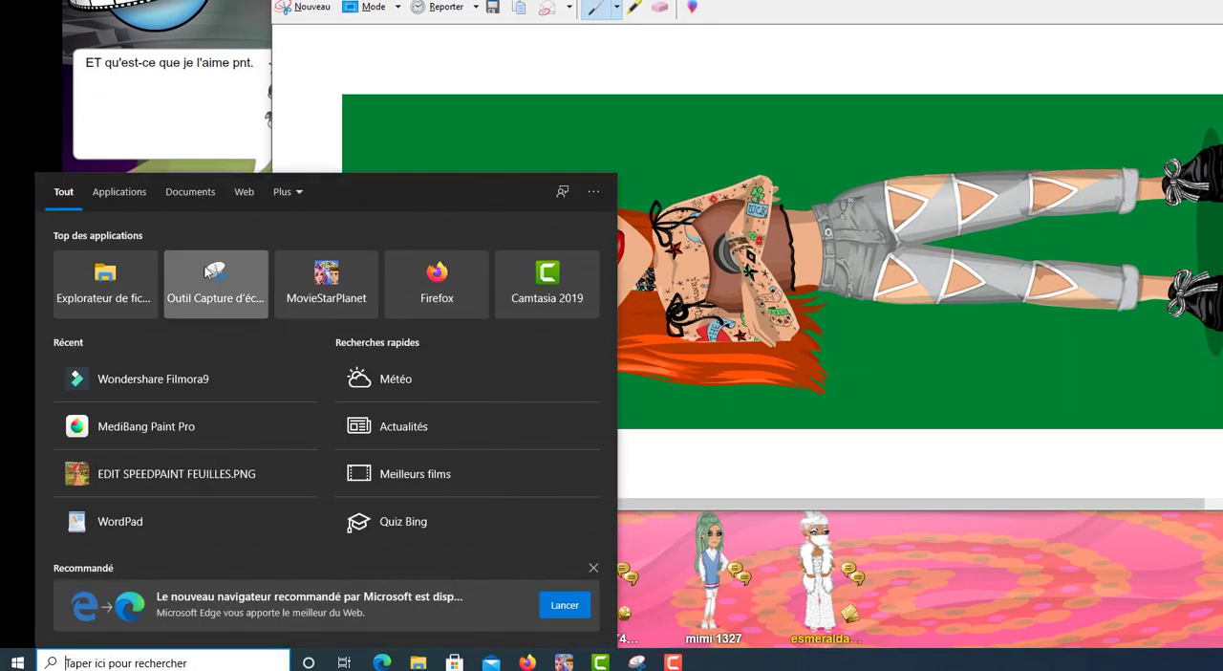
click(196, 424)
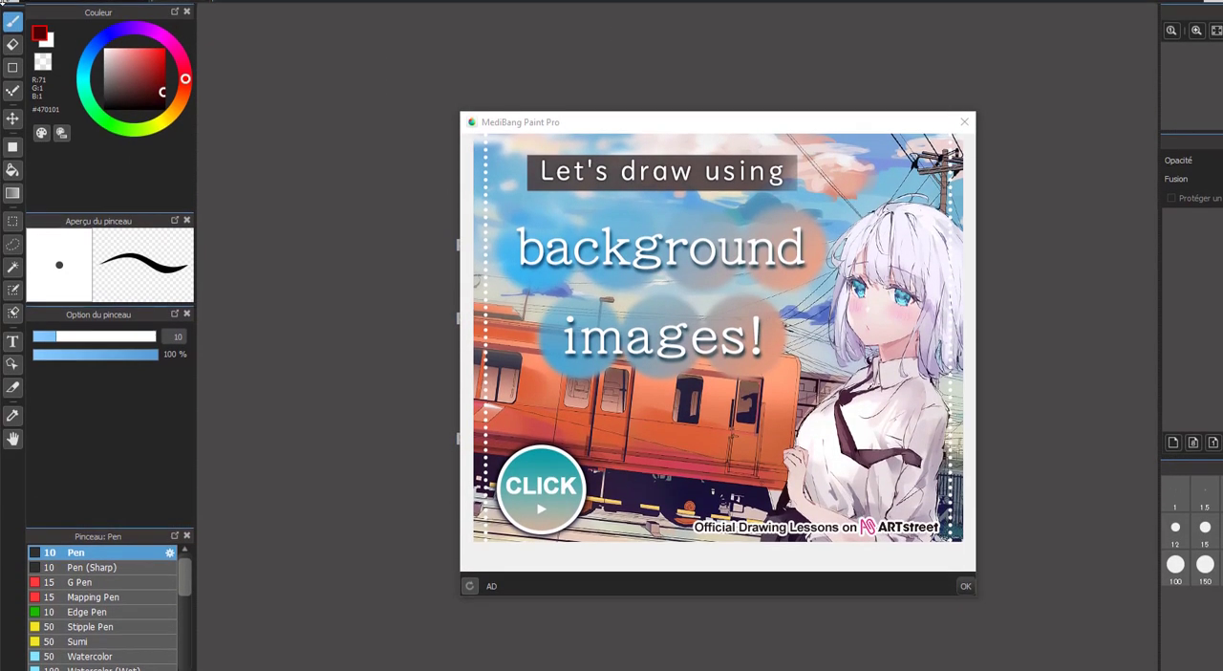
click(964, 100)
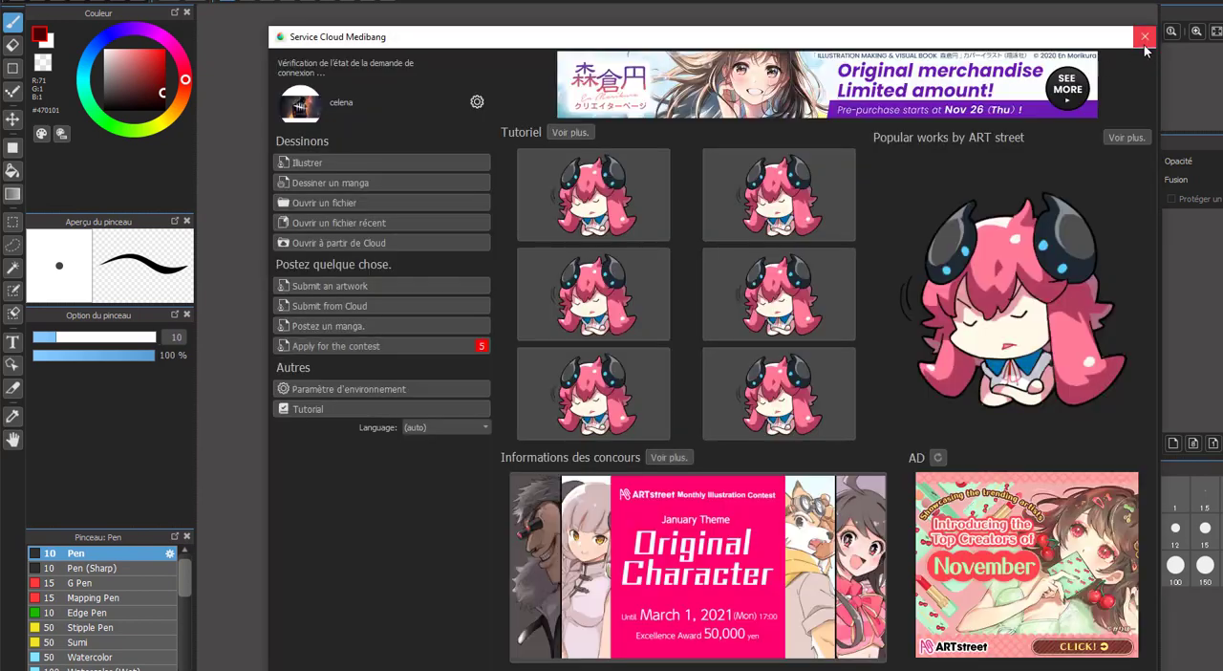
click(1143, 42)
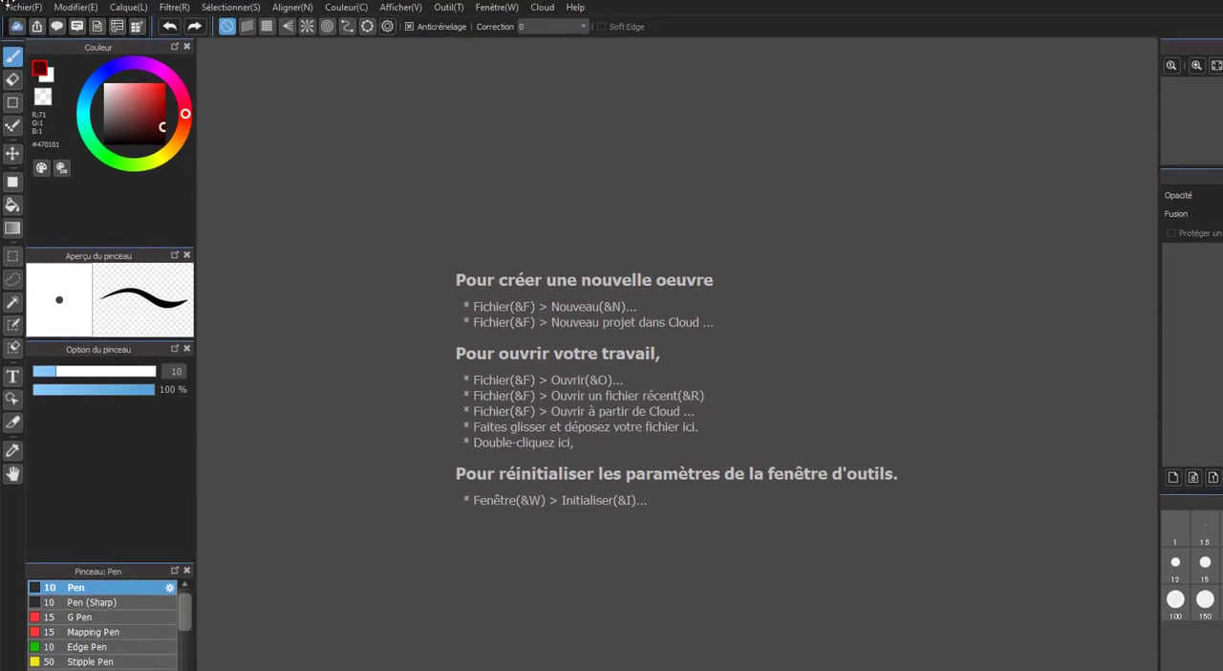
Create a new 800 x 800 pixel image at 350 dpi with a transparent background.
click(41, 7)
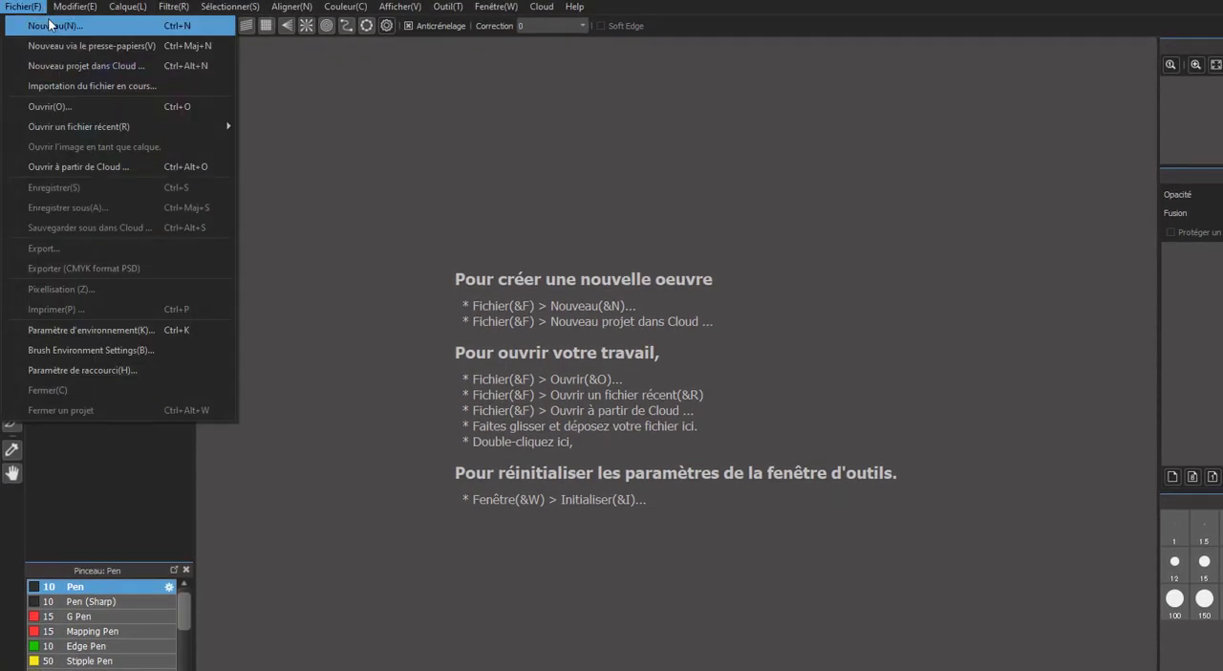
click(112, 29)
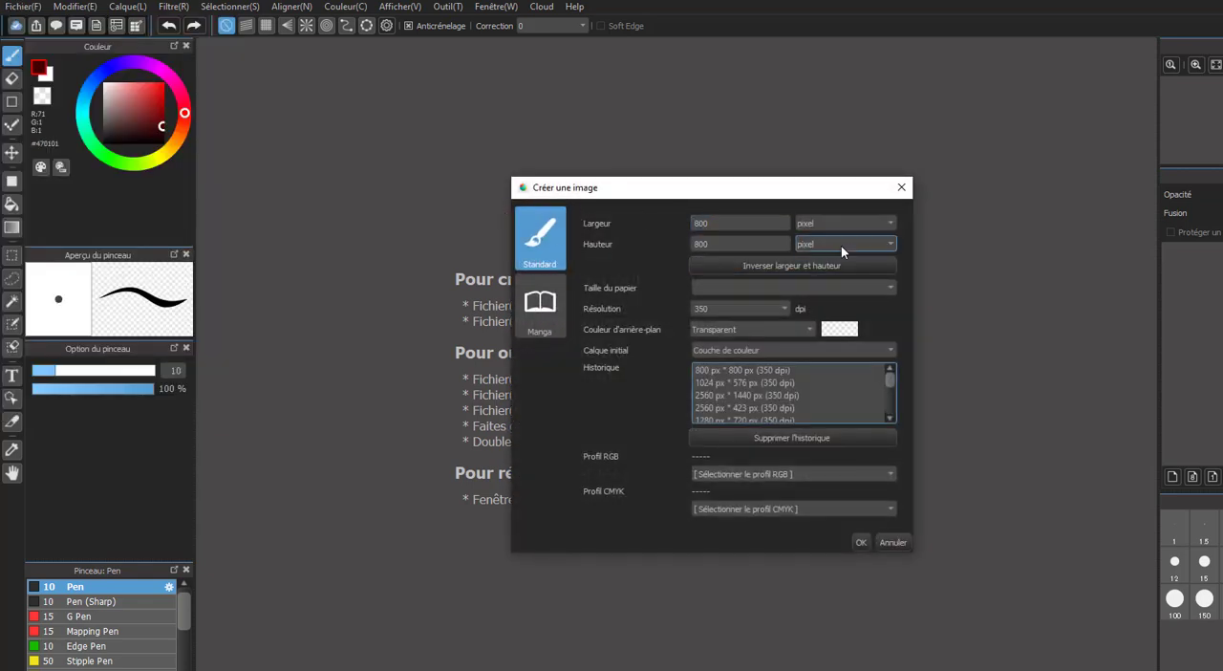
click(712, 222)
key(Tab)
click(732, 228)
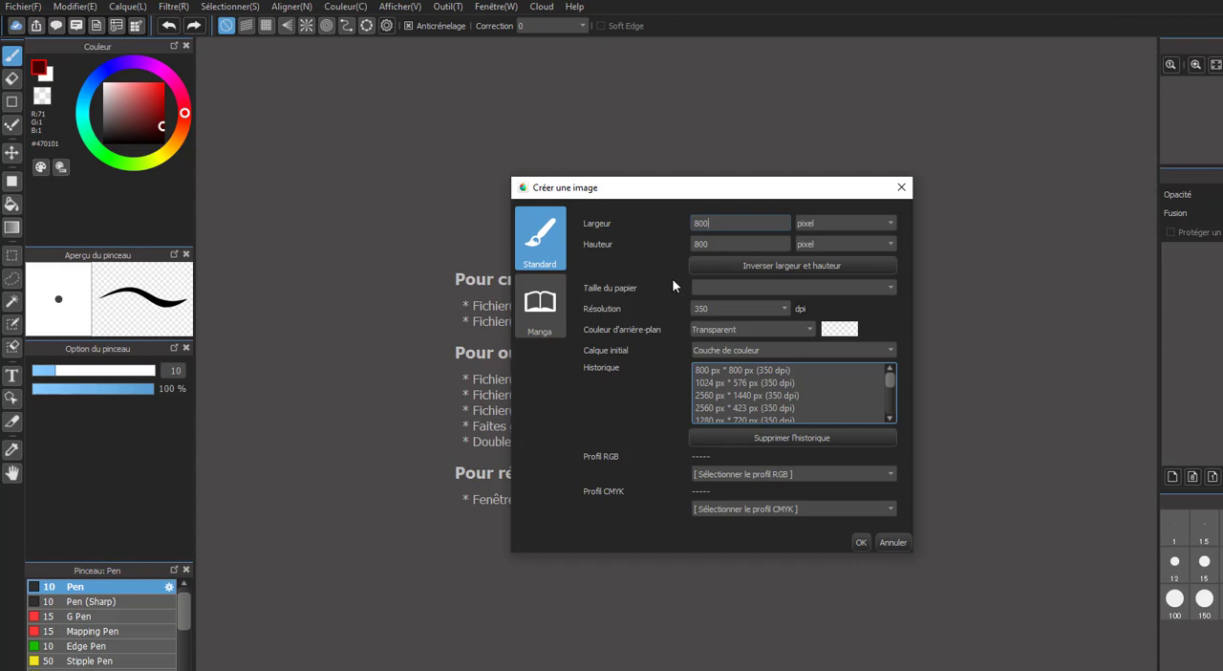
click(862, 543)
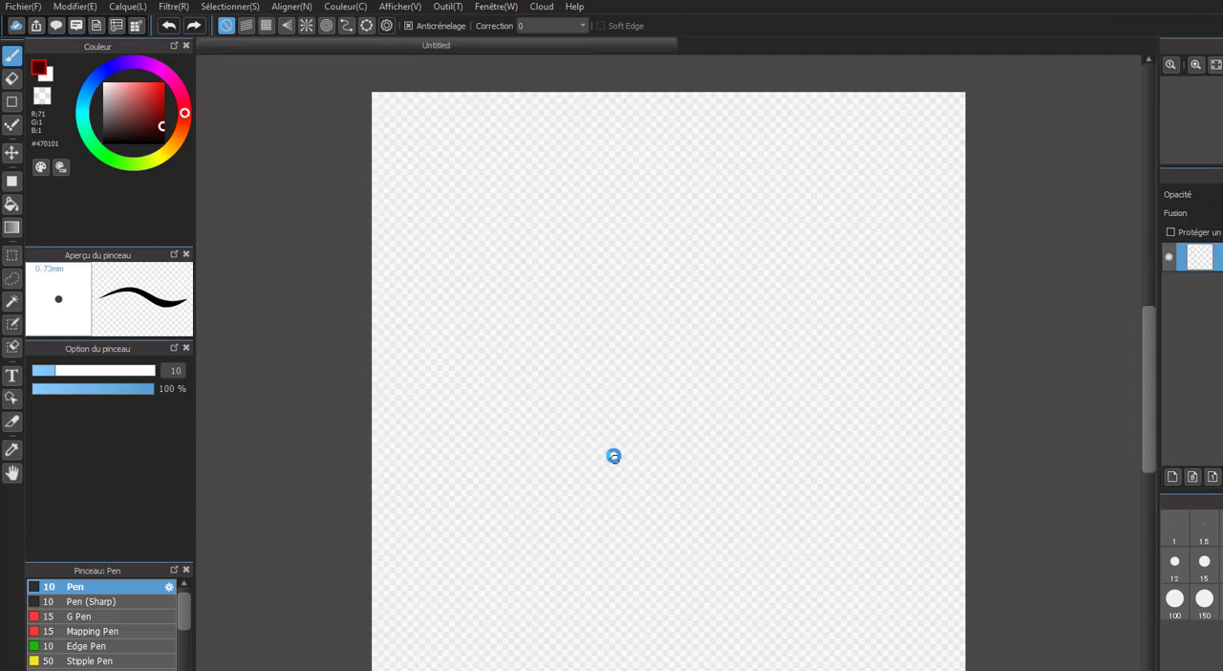
scroll(629, 458, up, 1)
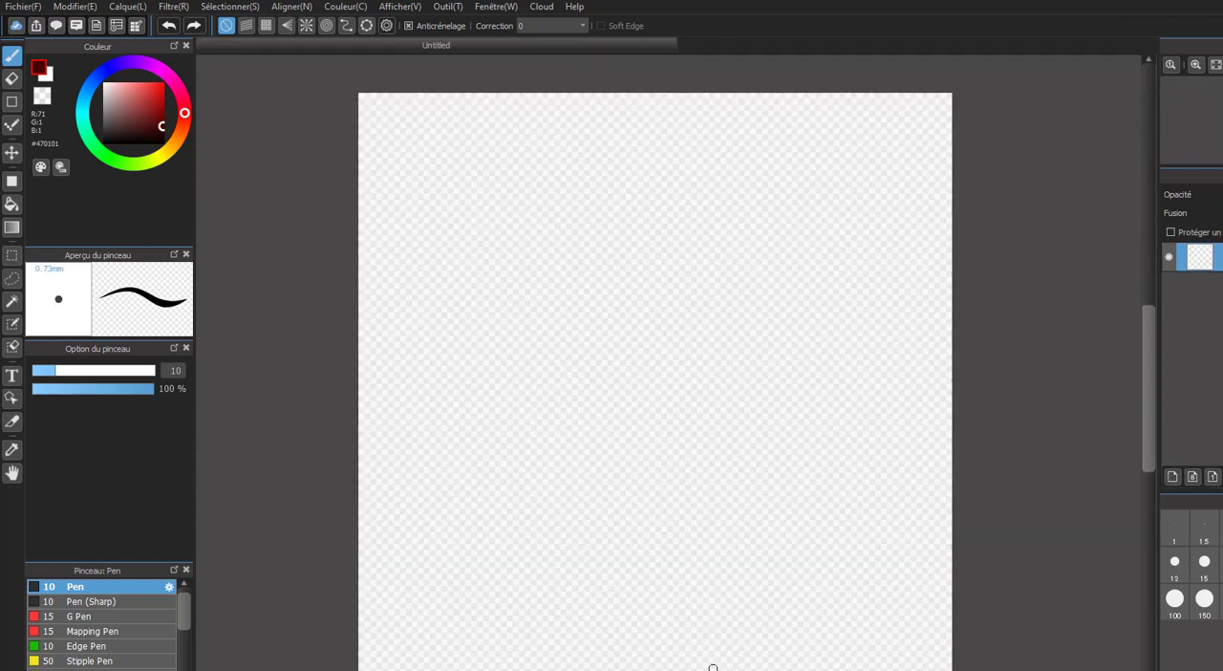
Bring up the avatar screenshot in the Snipping Tool, return to MediBang Paint Pro and paste it onto the blank canvas.
key(alt+Tab)
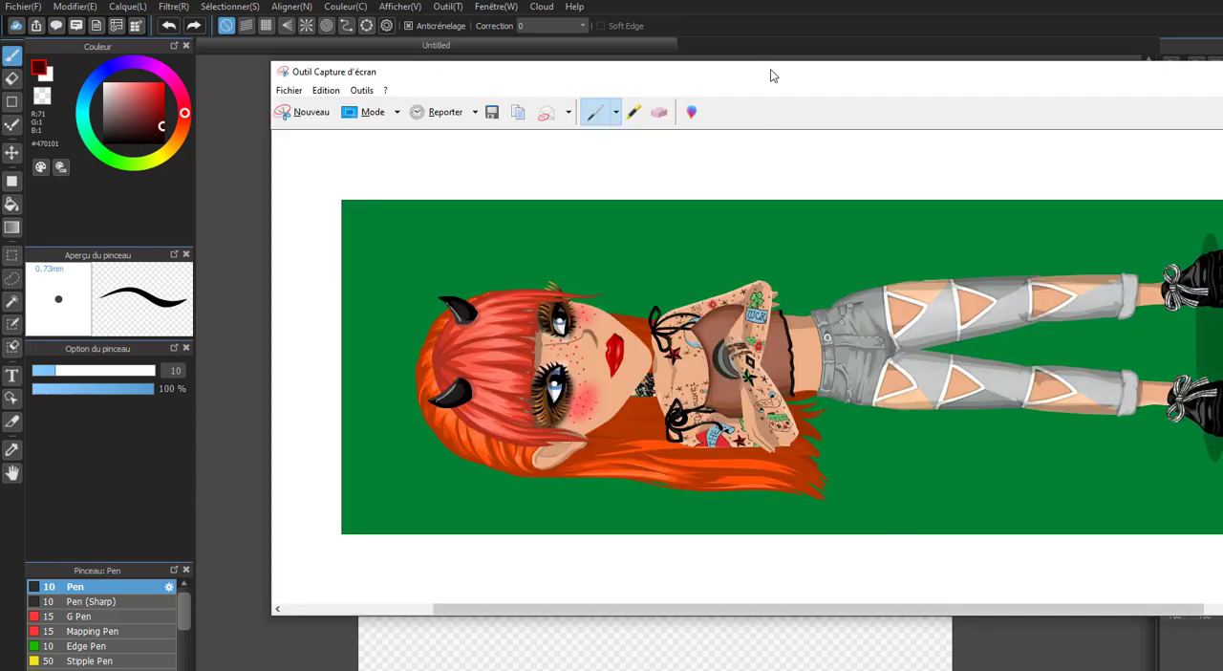
drag(771, 72, 624, 73)
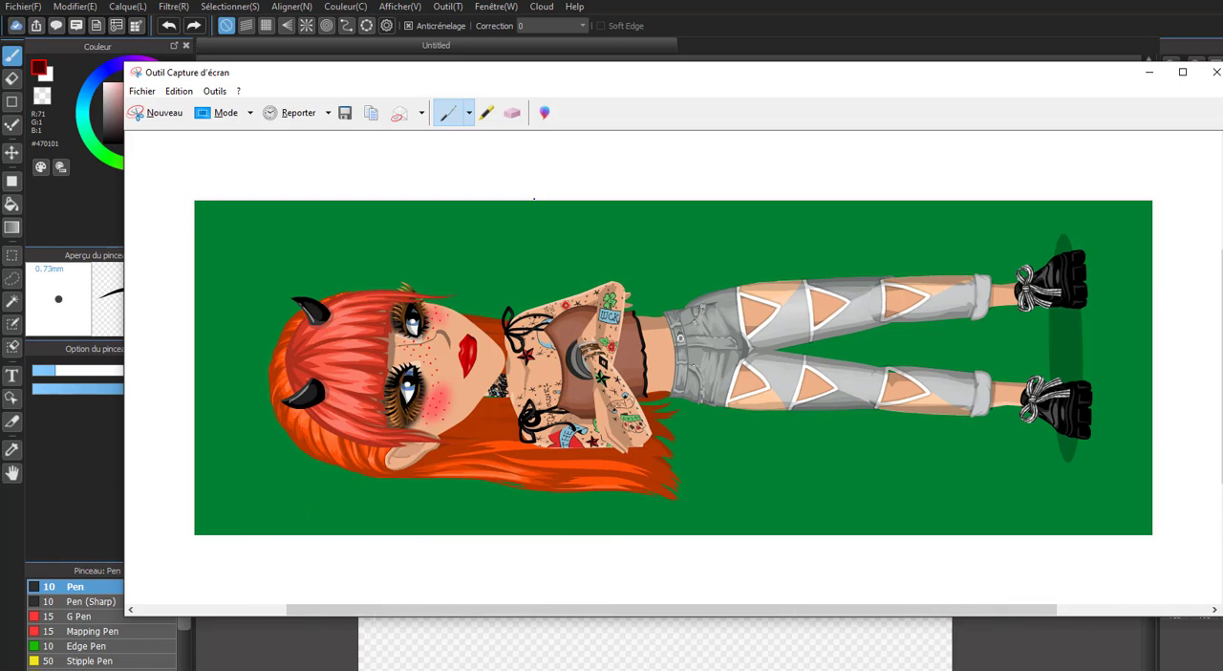
click(272, 653)
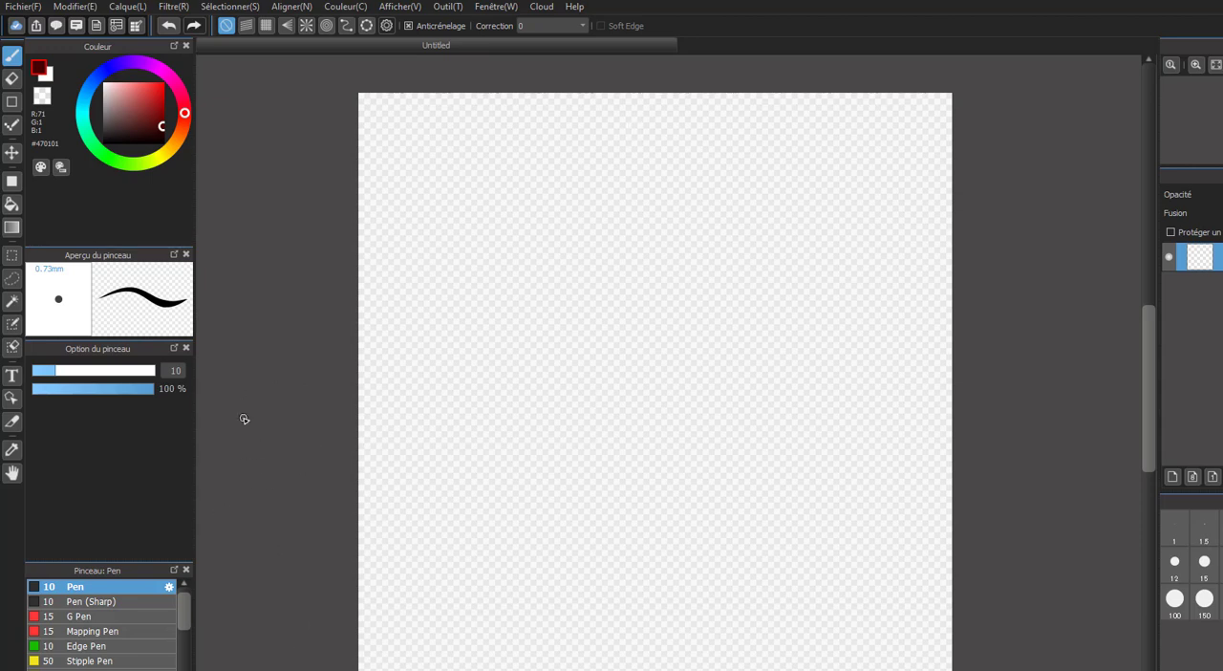
key(ctrl+v)
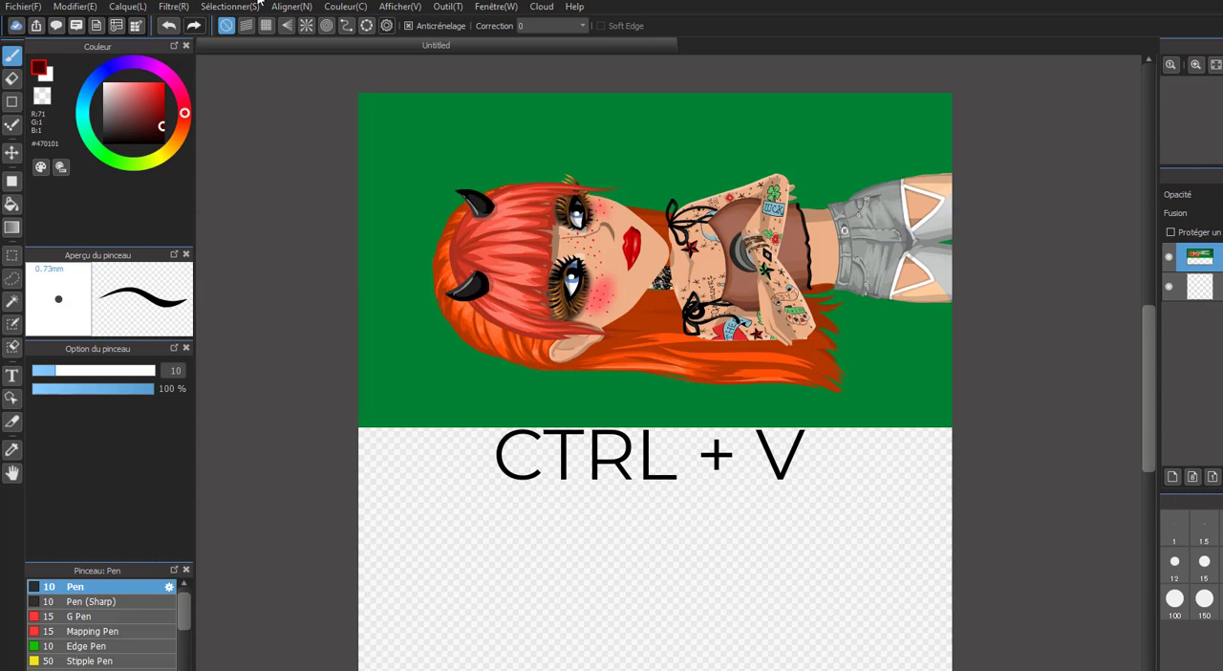
drag(541, 496, 537, 505)
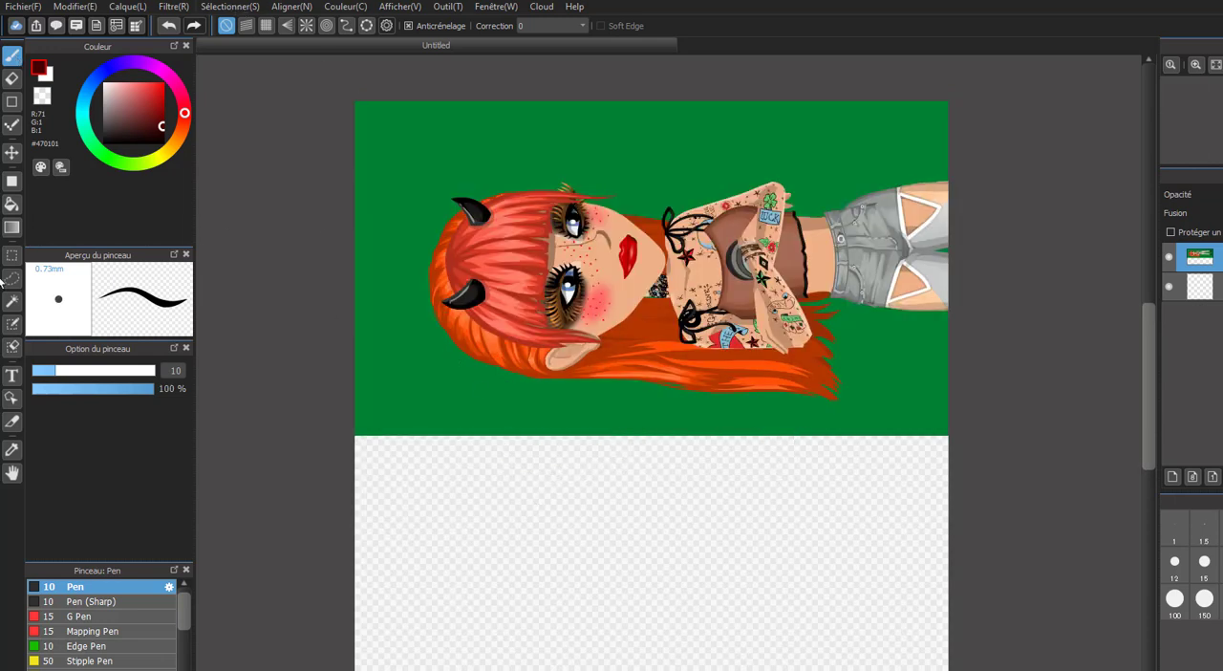
Rotate the pasted avatar image upright with Transform.
click(227, 7)
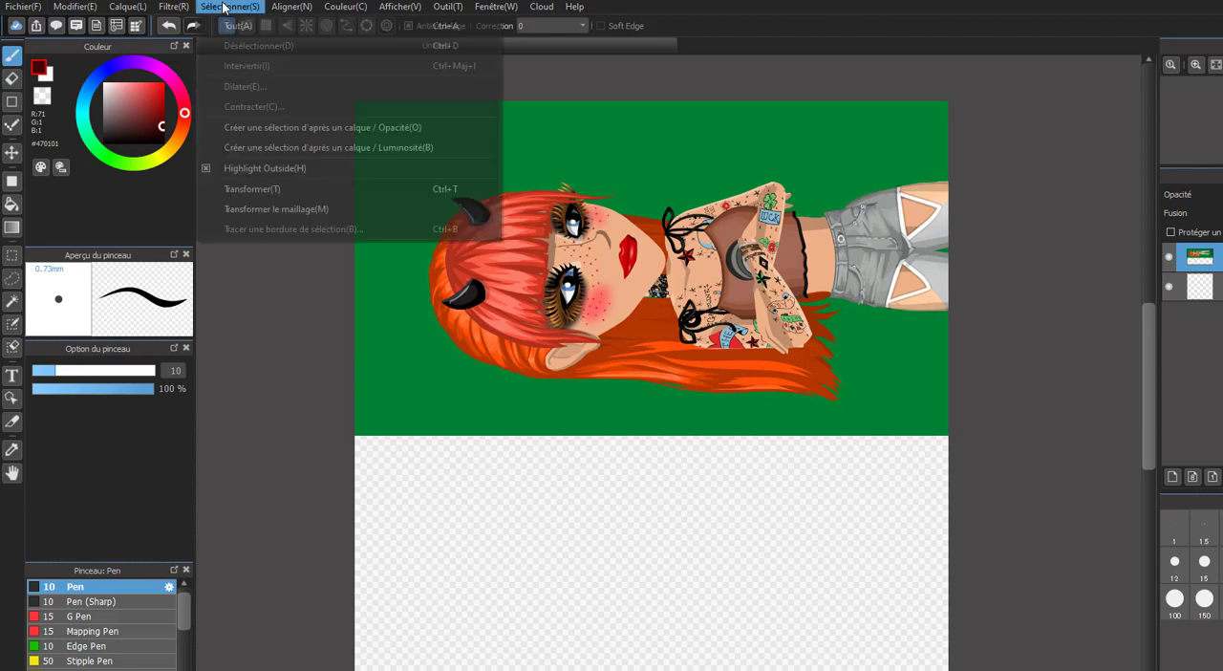
click(275, 189)
drag(639, 513, 311, 251)
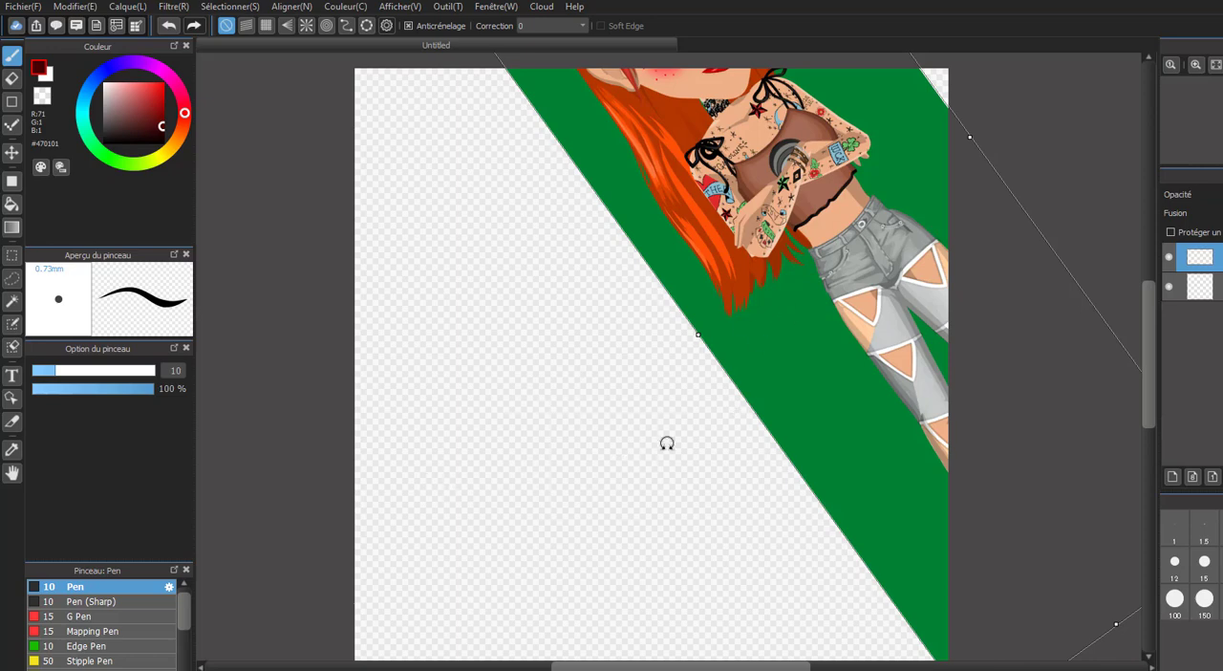
drag(667, 443, 463, 328)
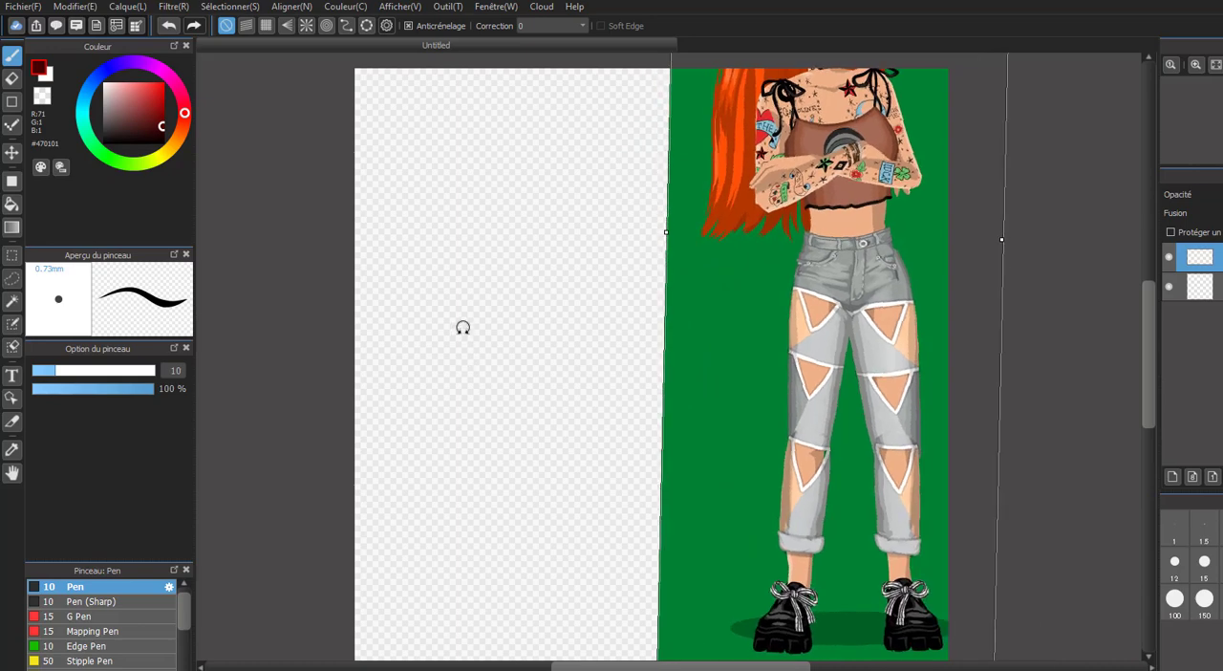
Scale the avatar image down slightly, straighten and reposition it so the whole head fits the canvas, and apply the transformation.
scroll(684, 577, down, 4)
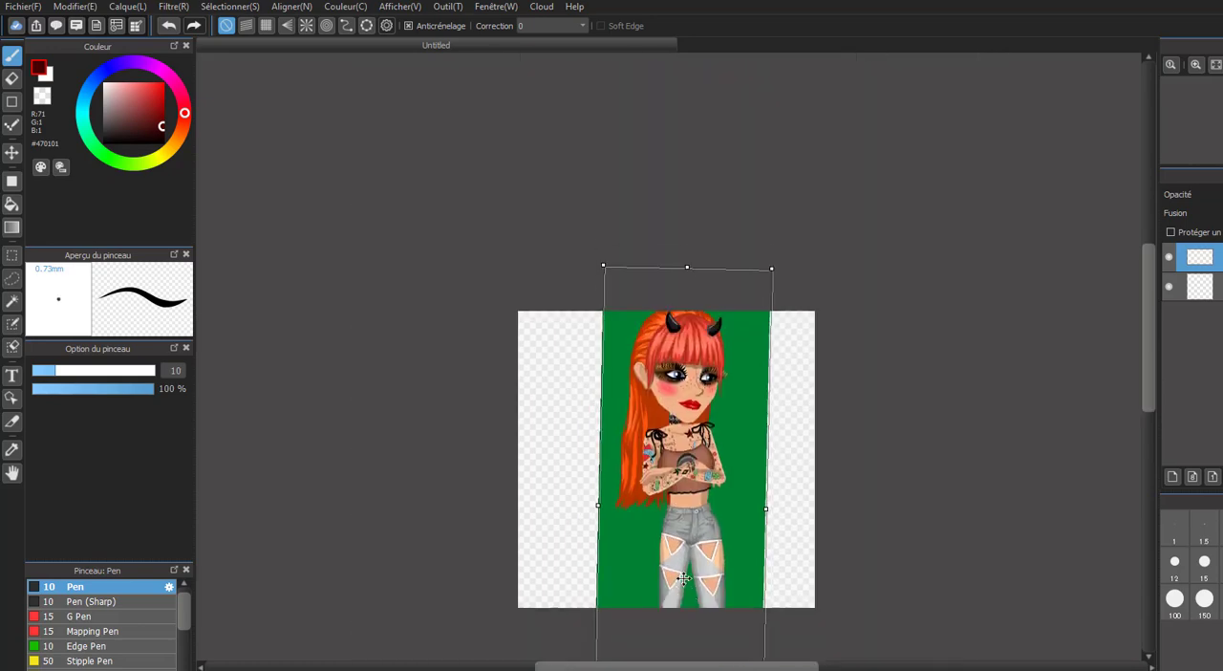
scroll(684, 578, up, 2)
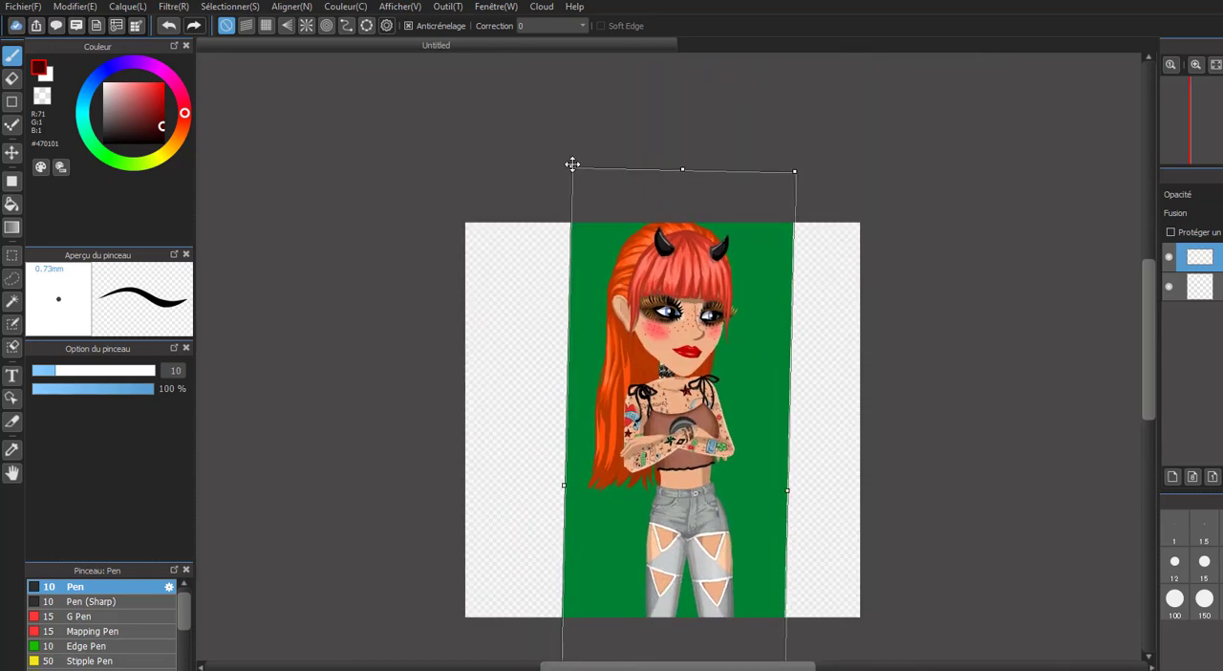
drag(571, 165, 591, 214)
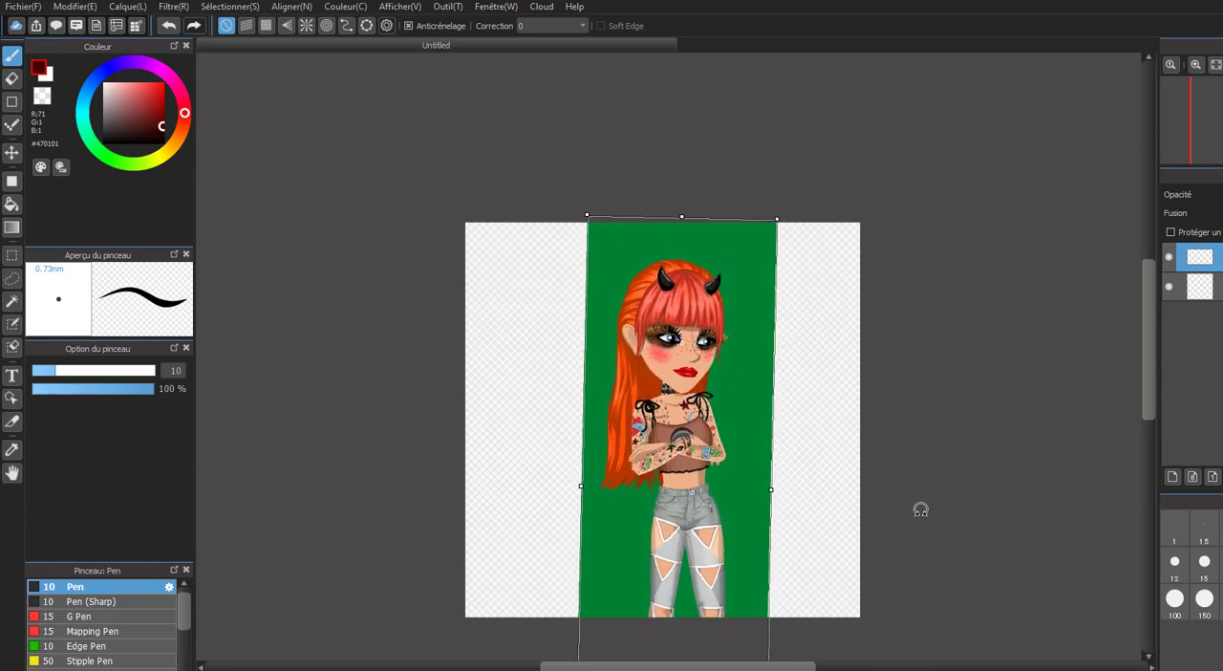
drag(921, 509, 922, 497)
drag(688, 445, 668, 423)
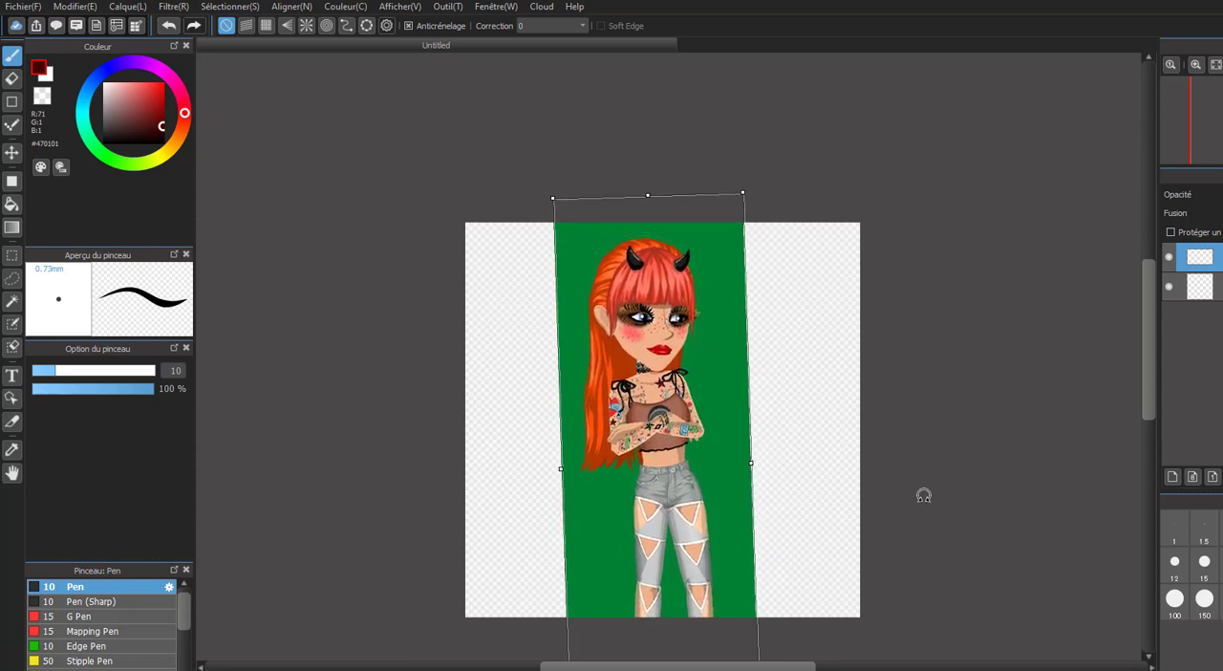
drag(924, 495, 922, 503)
drag(709, 467, 701, 467)
click(1215, 286)
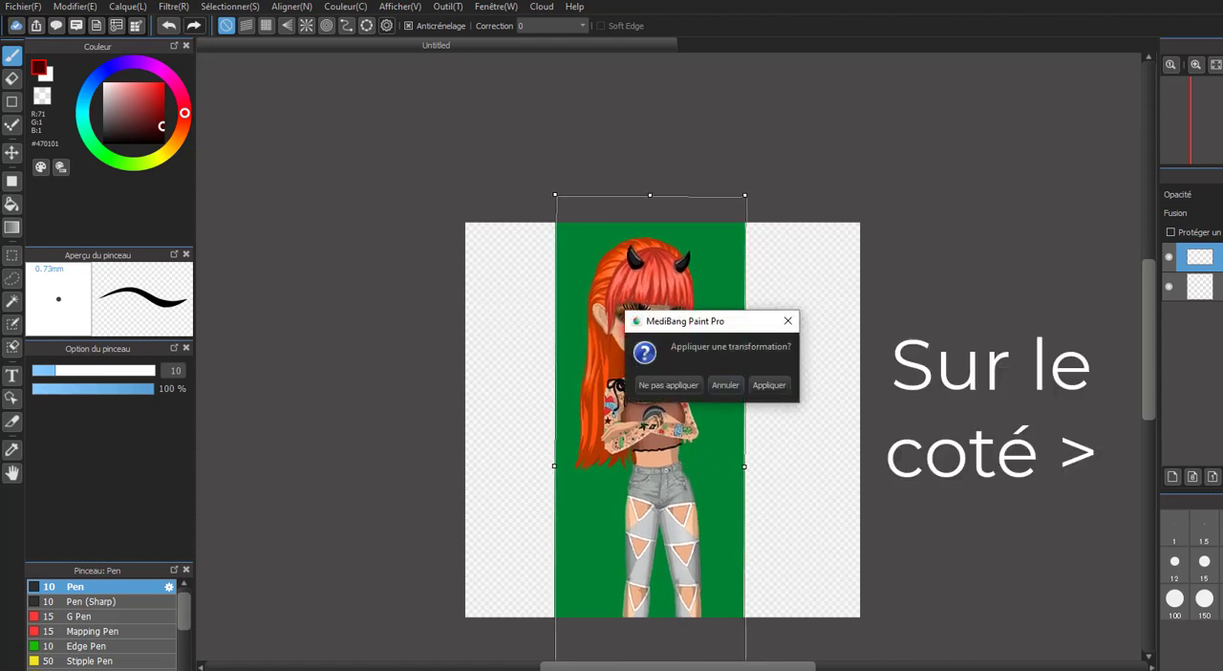
click(765, 386)
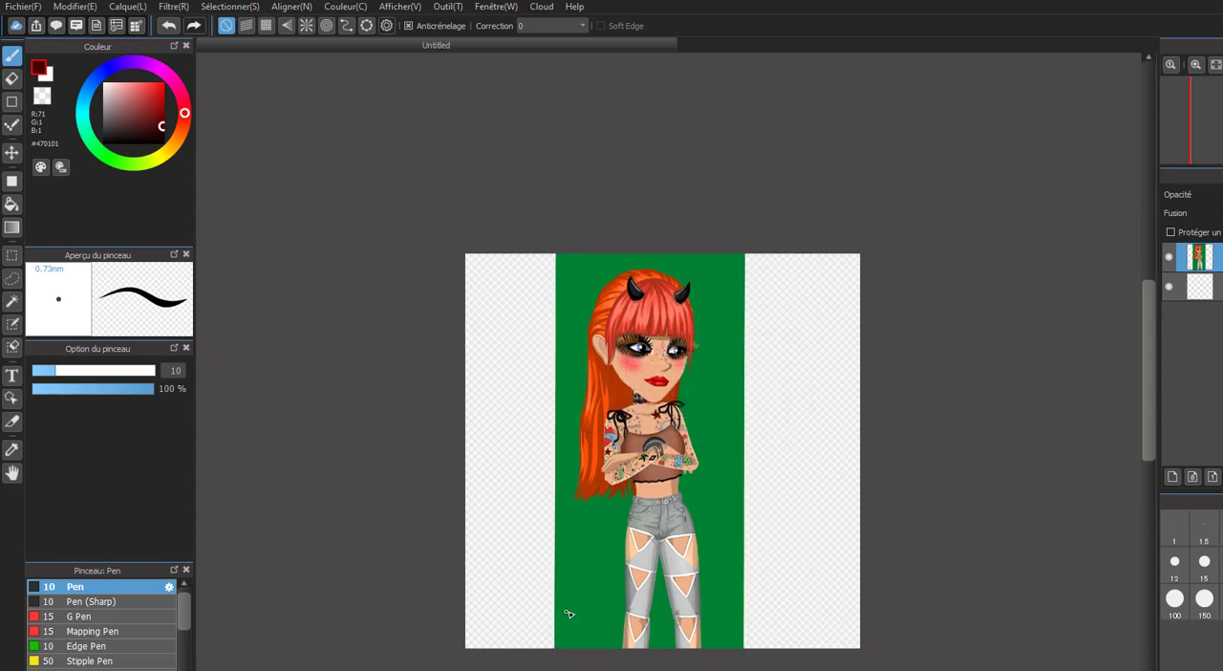
Select the green background around the avatar with the Magic Wand and erase it with the Eraser at size 1000.
click(11, 304)
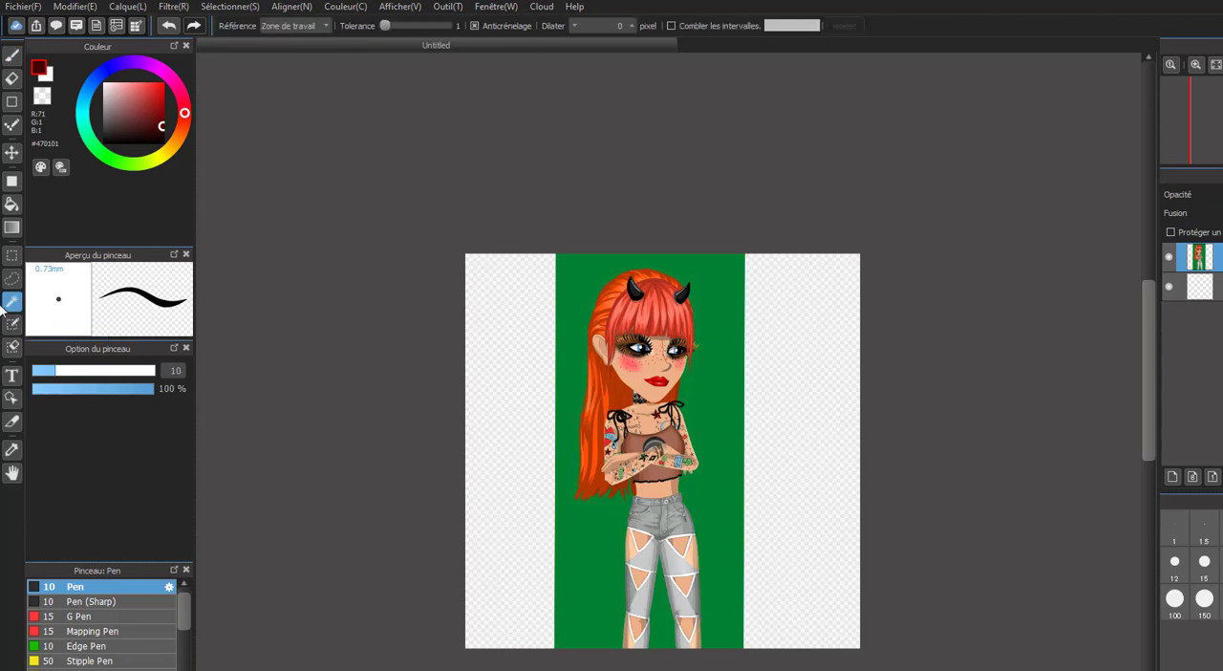
click(579, 547)
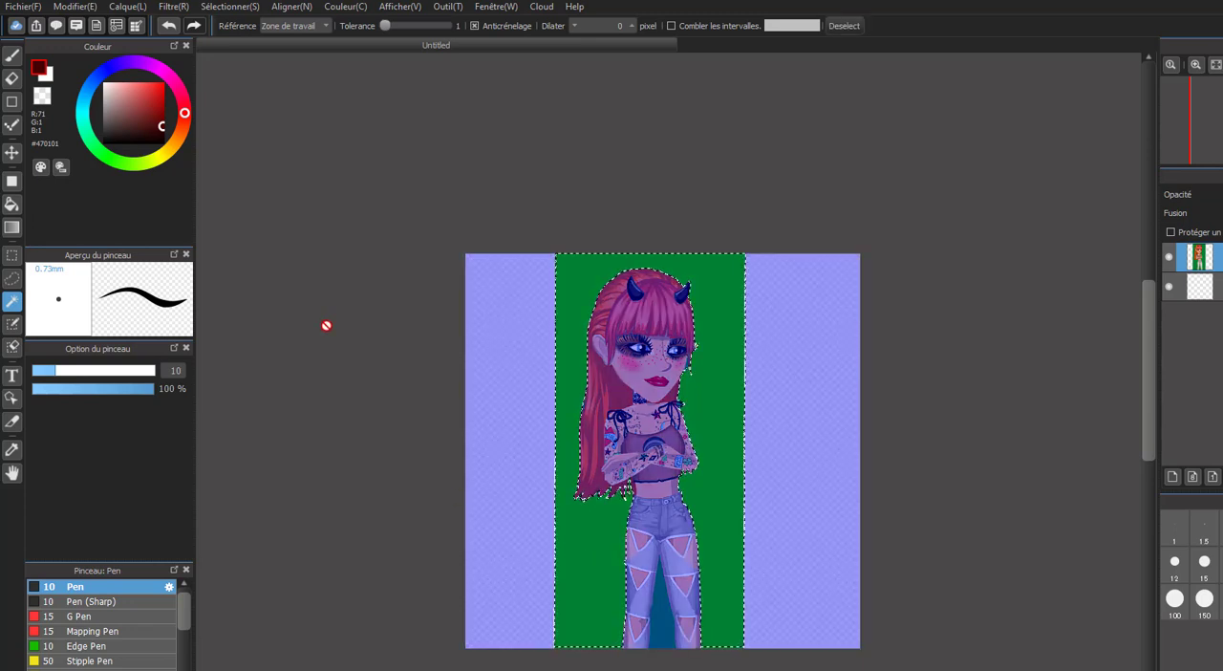
click(16, 89)
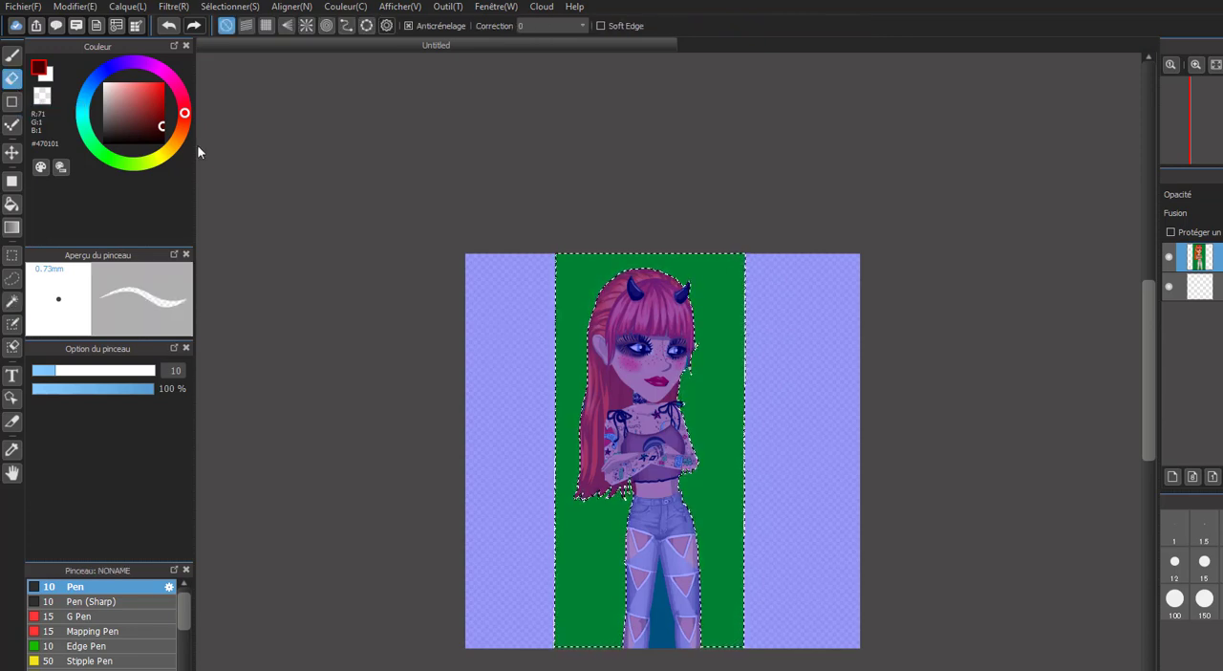
drag(58, 371, 154, 371)
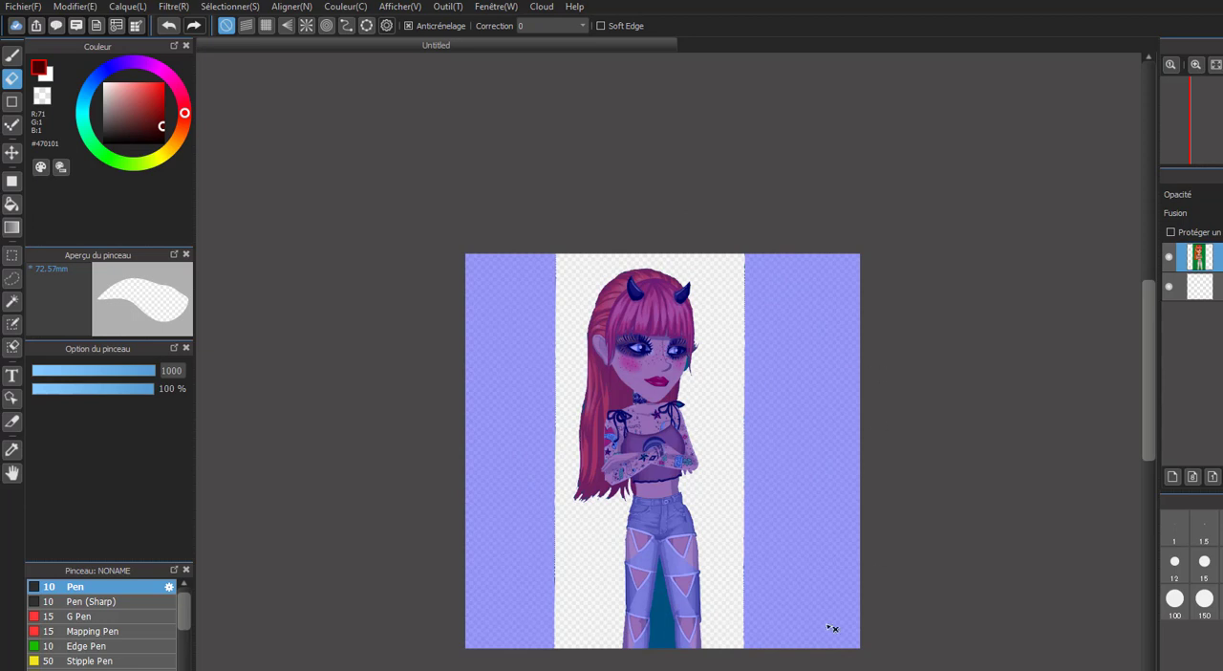
Select the green gap between the avatar's legs with the Magic Wand, erase it, and clear the selection.
click(13, 303)
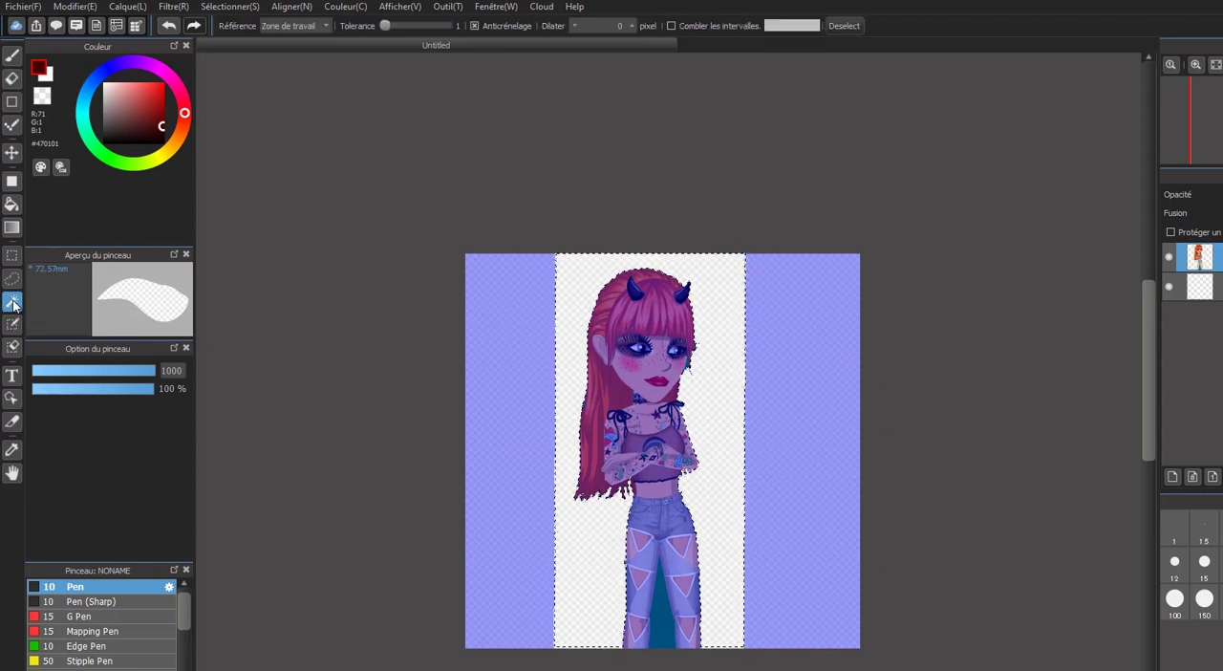
click(651, 611)
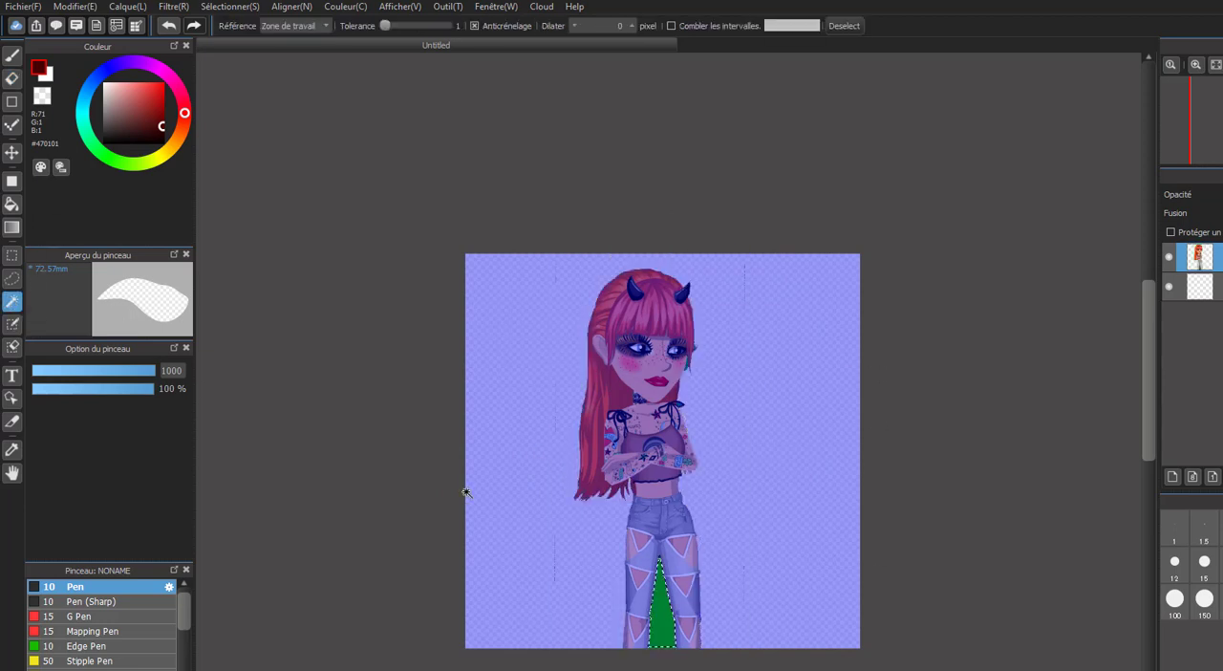
click(11, 80)
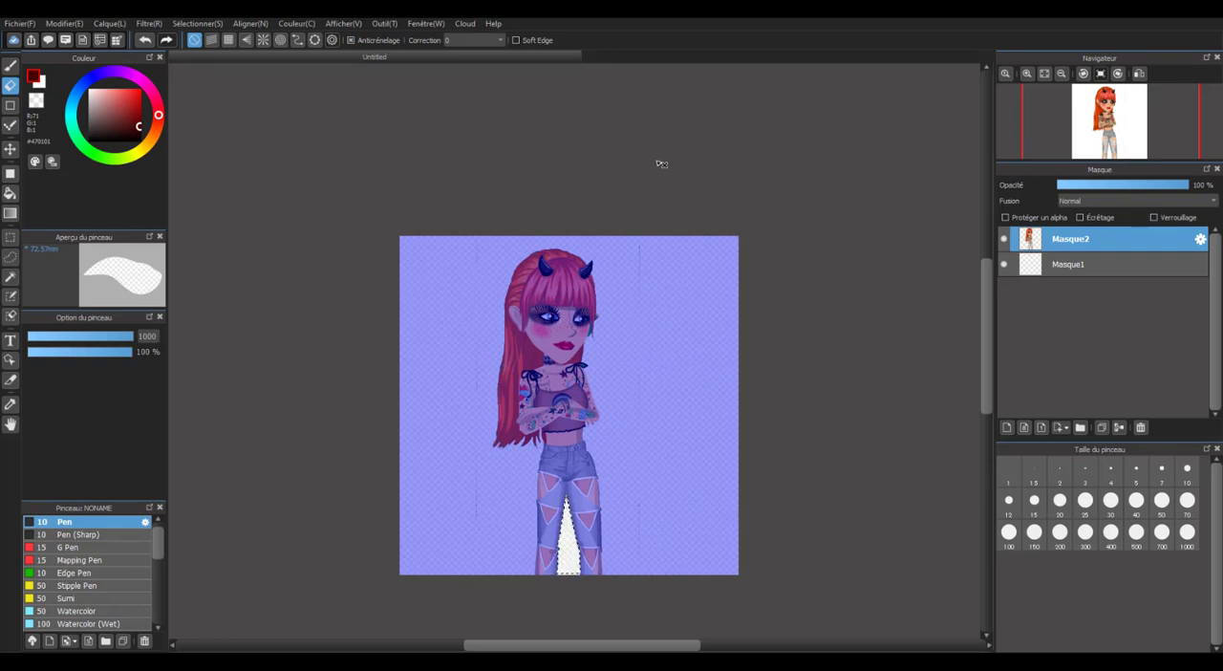
scroll(605, 329, up, 5)
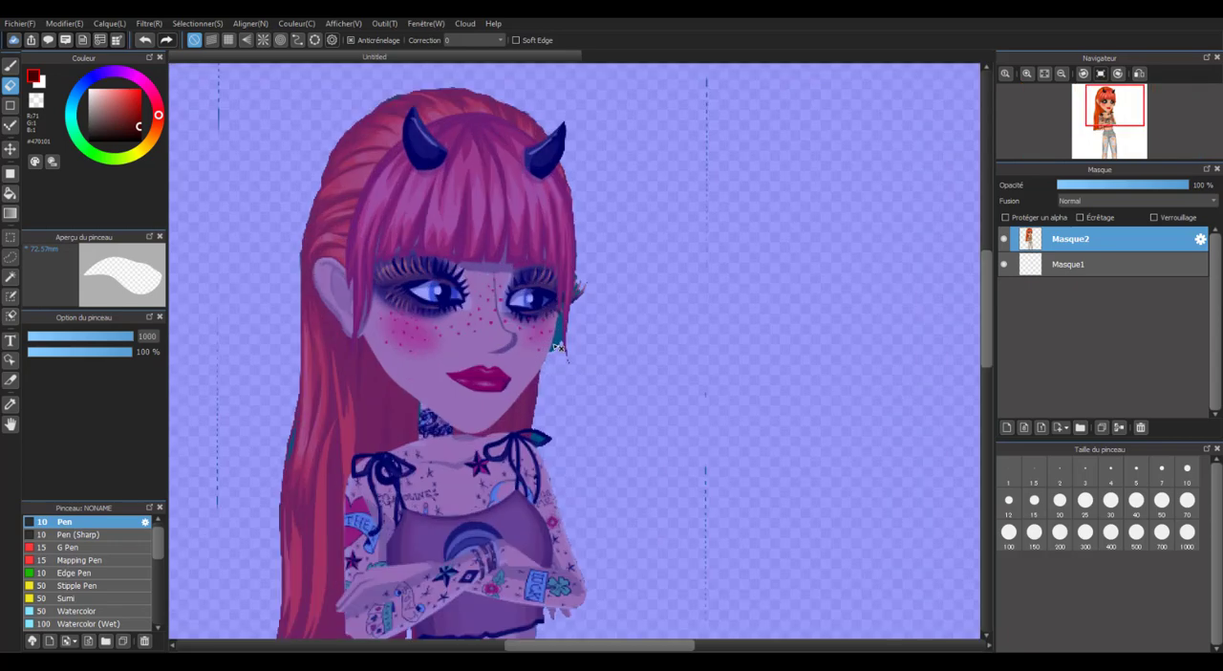
scroll(602, 328, down, 5)
scroll(600, 328, down, 1)
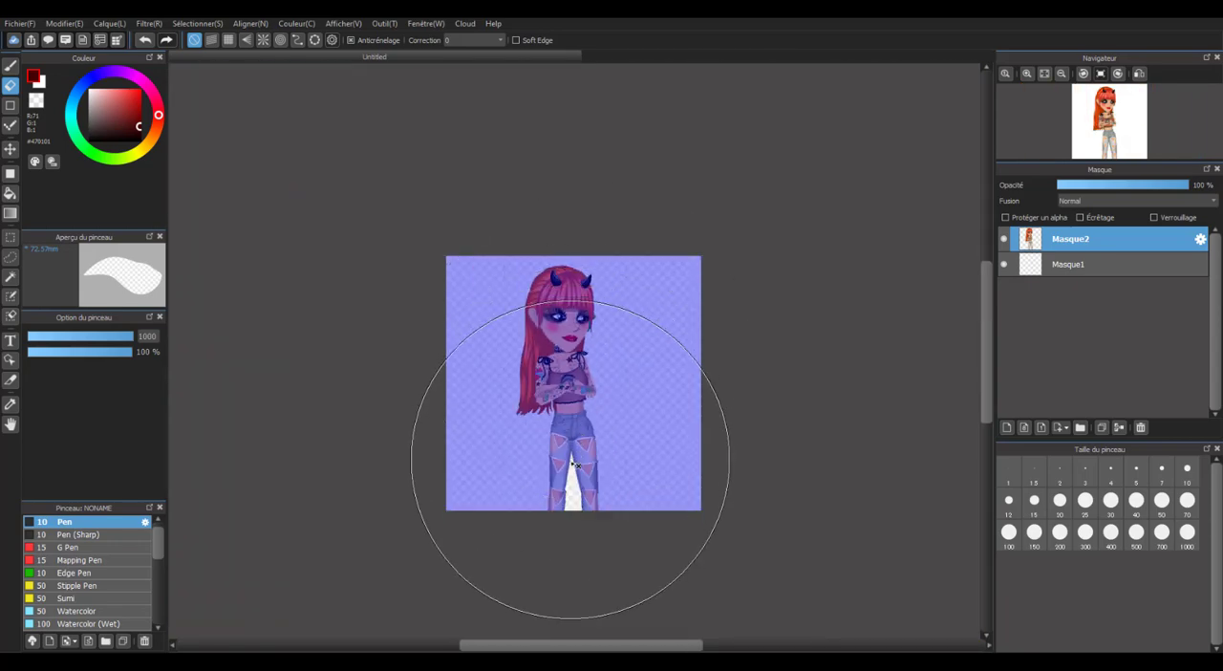
scroll(569, 468, up, 1)
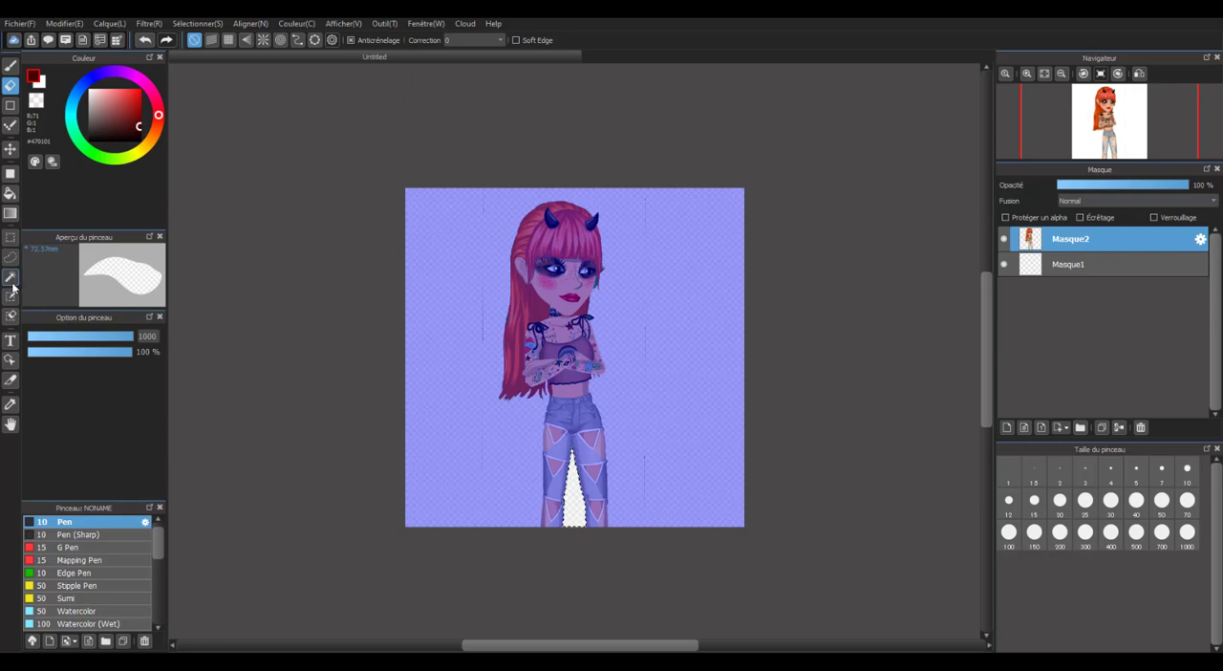
click(10, 276)
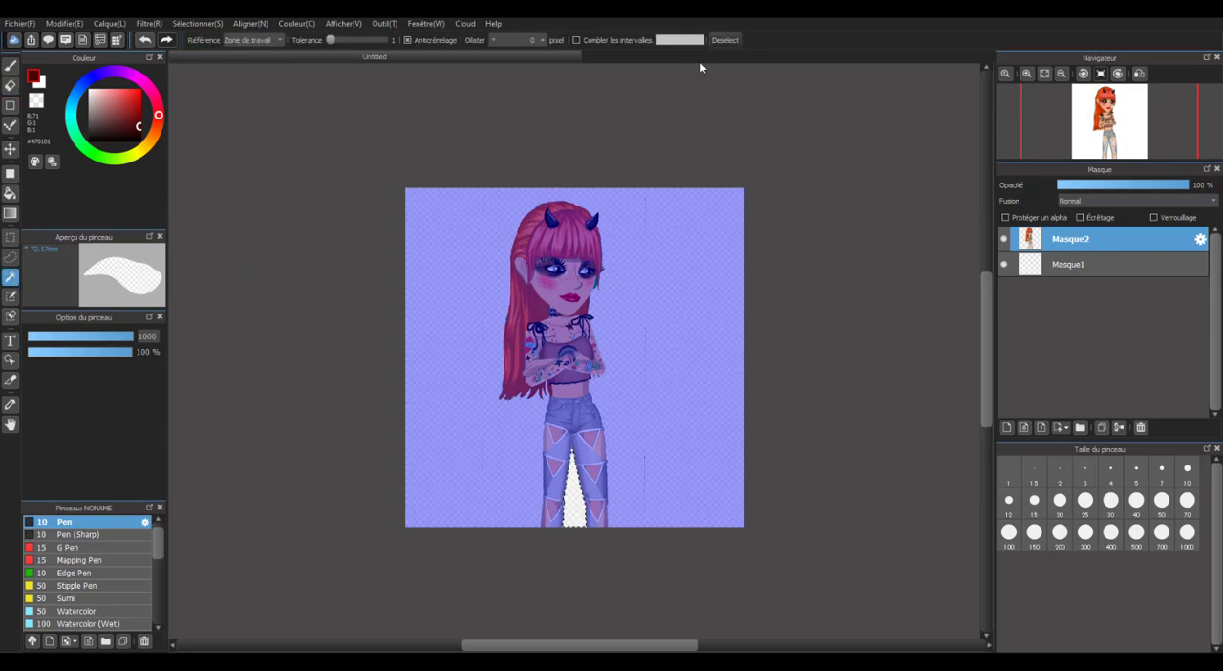
click(719, 44)
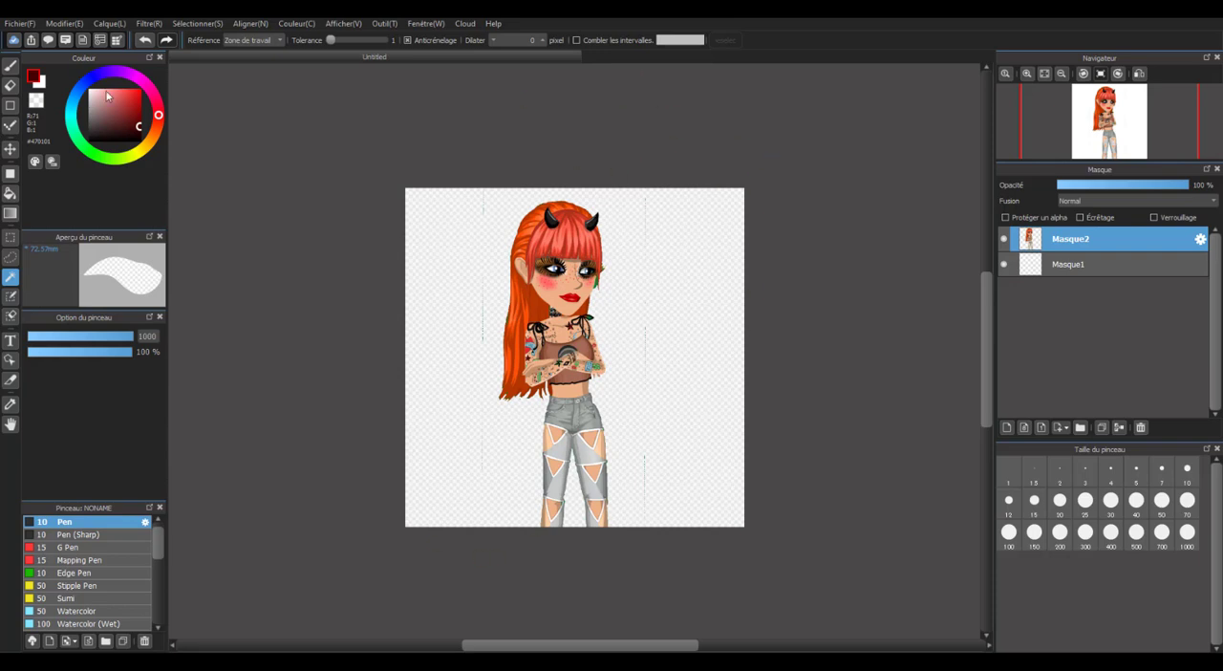
Erase the stray vertical lines on both sides of the avatar with the Eraser at size 40.
click(10, 85)
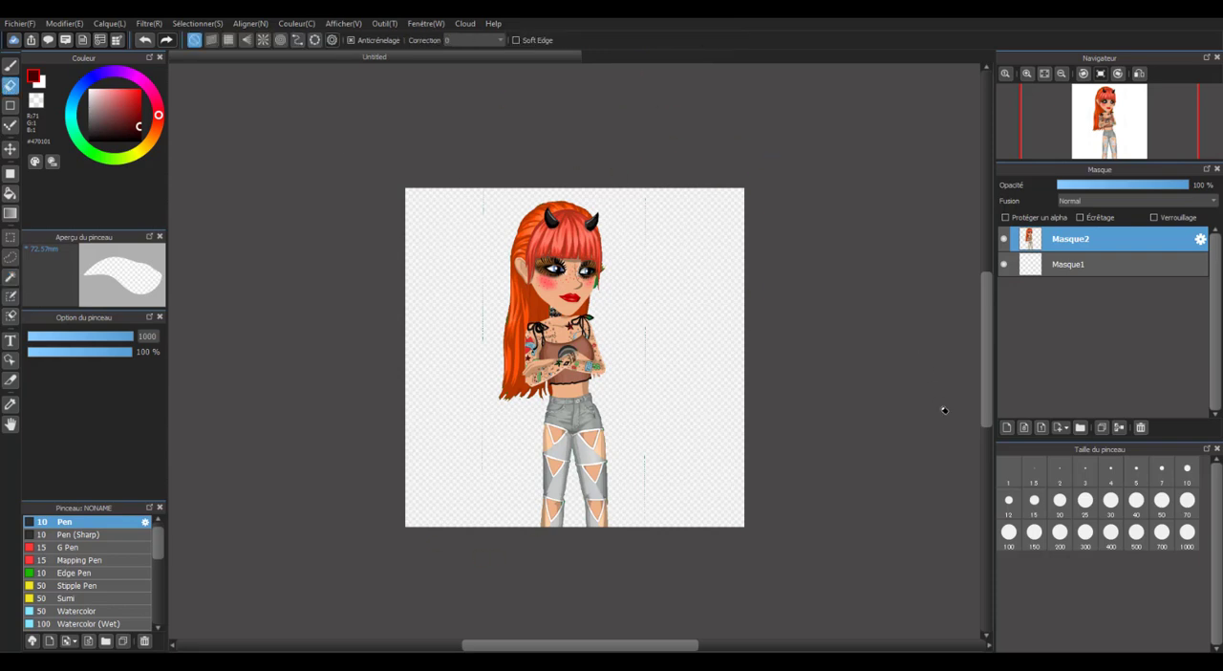
click(1136, 502)
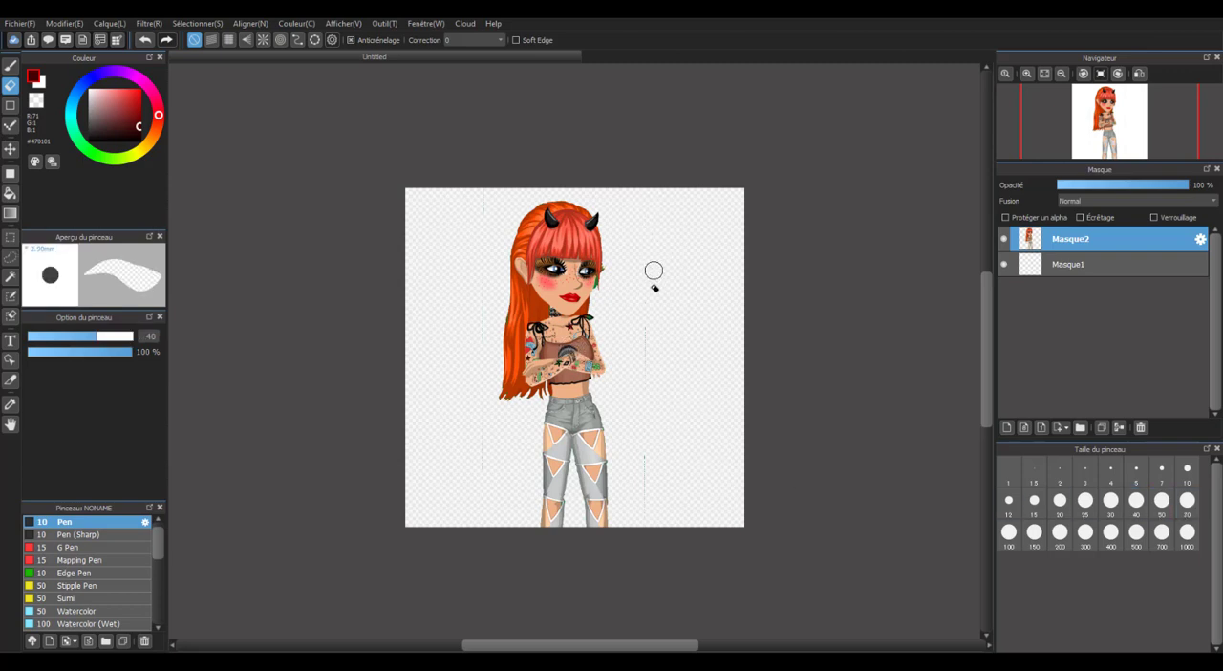
mouse_move(654, 271)
mouse_down()
mouse_move(656, 401)
mouse_move(633, 568)
mouse_up()
drag(483, 342, 477, 172)
scroll(551, 302, up, 2)
scroll(618, 271, up, 2)
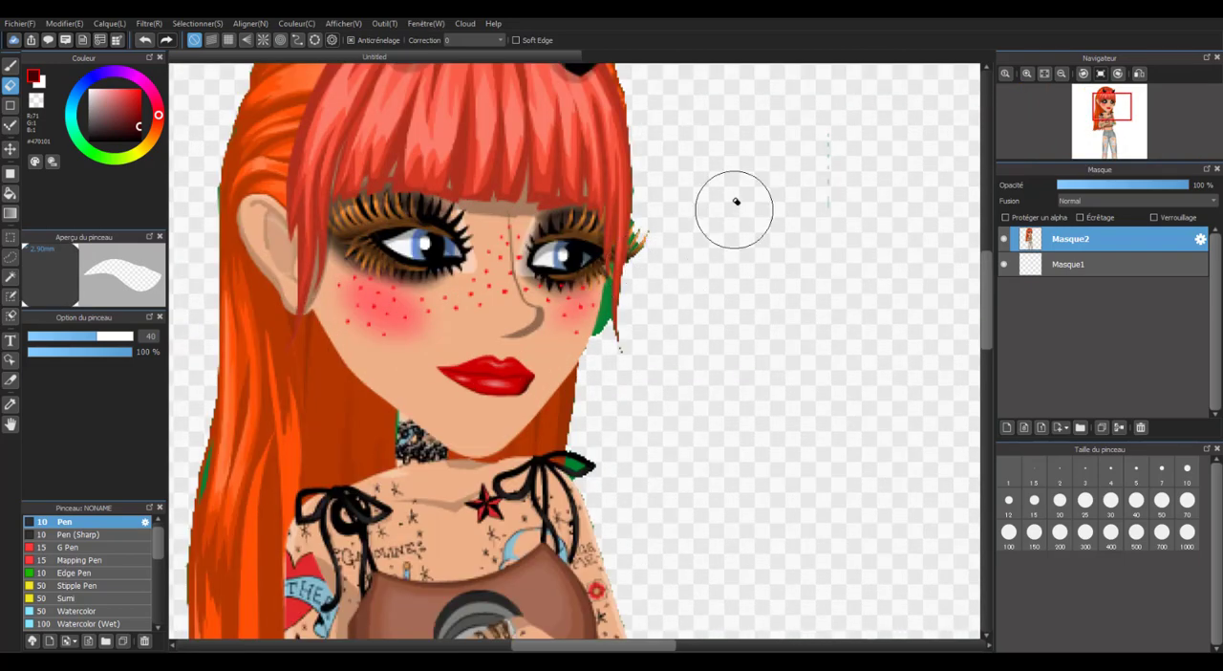
scroll(646, 299, down, 4)
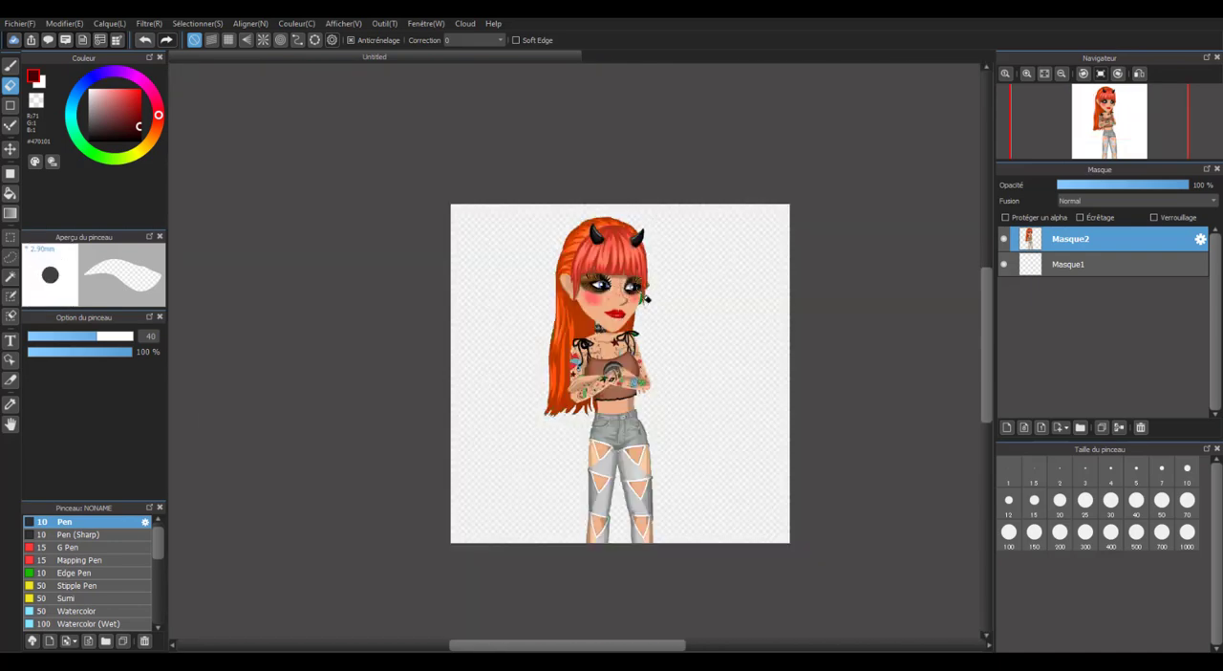
Erase the lash tips protruding past the hair, then clean the stray pixels and green patch beside the cheek with the Eraser at size 5.
scroll(646, 300, up, 3)
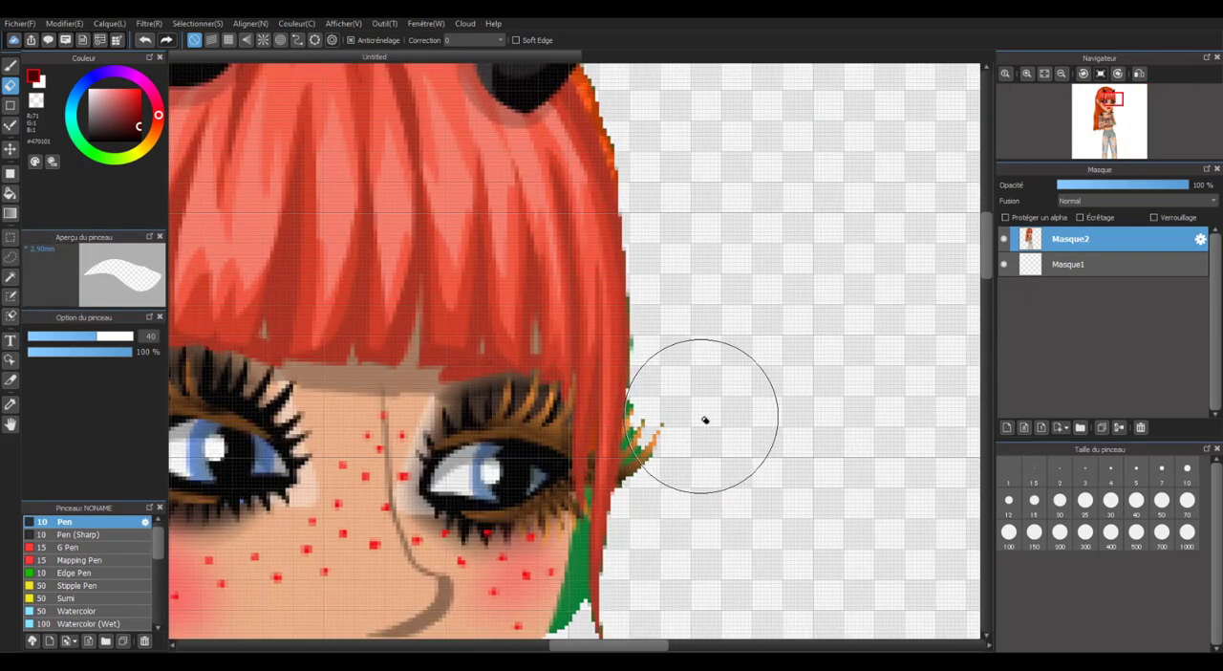
scroll(663, 372, down, 1)
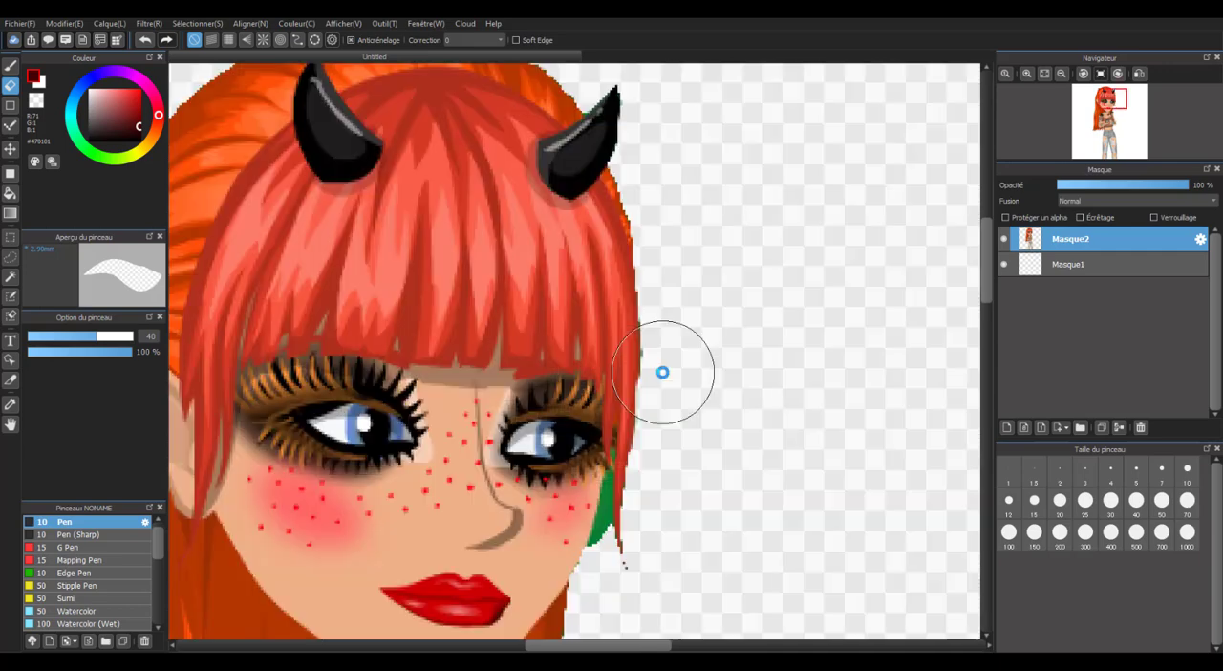
scroll(662, 372, down, 2)
scroll(644, 453, up, 3)
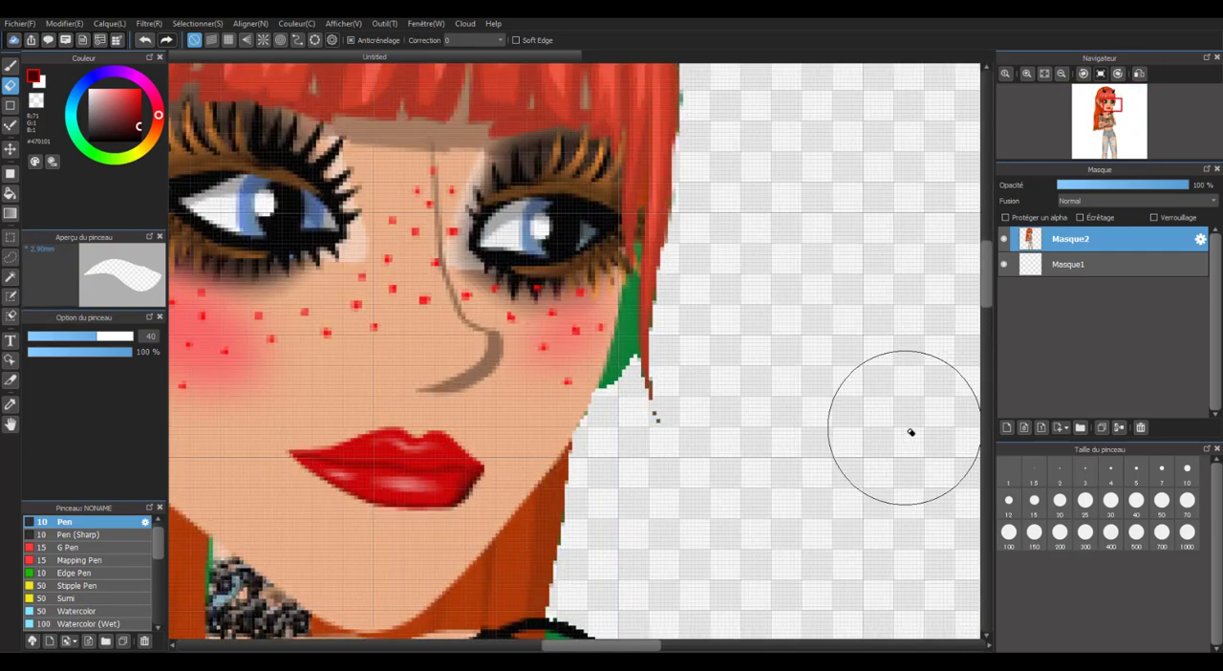
click(1145, 478)
scroll(659, 371, up, 3)
drag(667, 524, 643, 496)
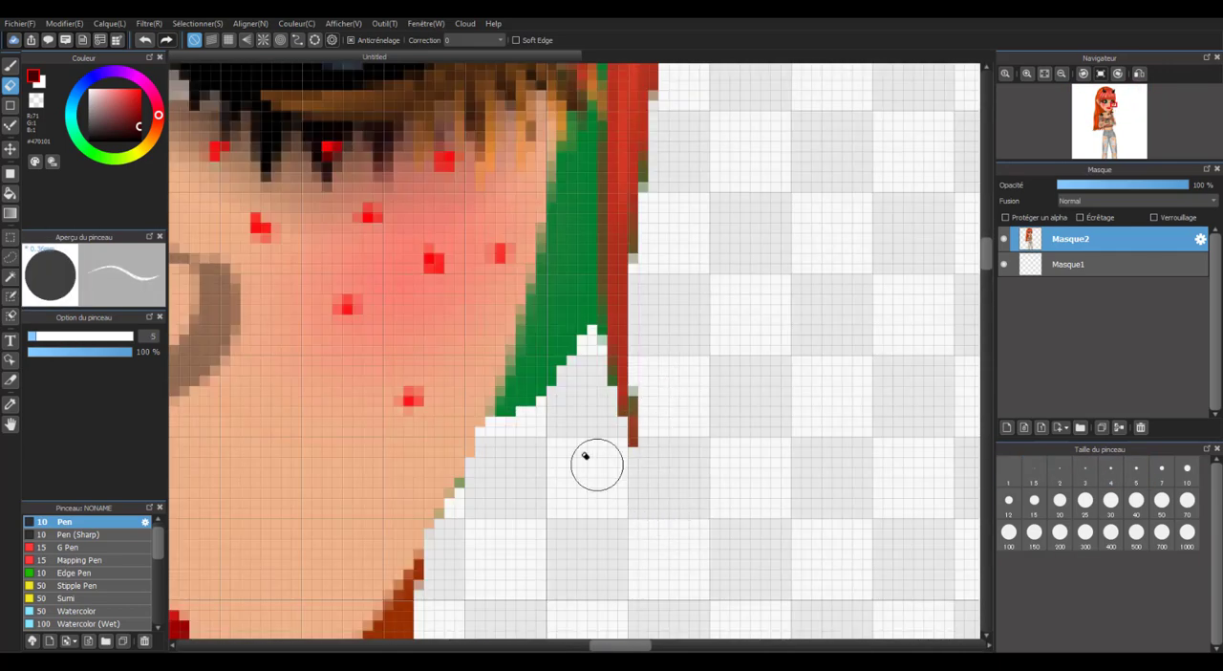
mouse_move(481, 493)
mouse_down()
mouse_move(543, 291)
mouse_move(554, 391)
mouse_move(578, 277)
mouse_move(587, 484)
mouse_up()
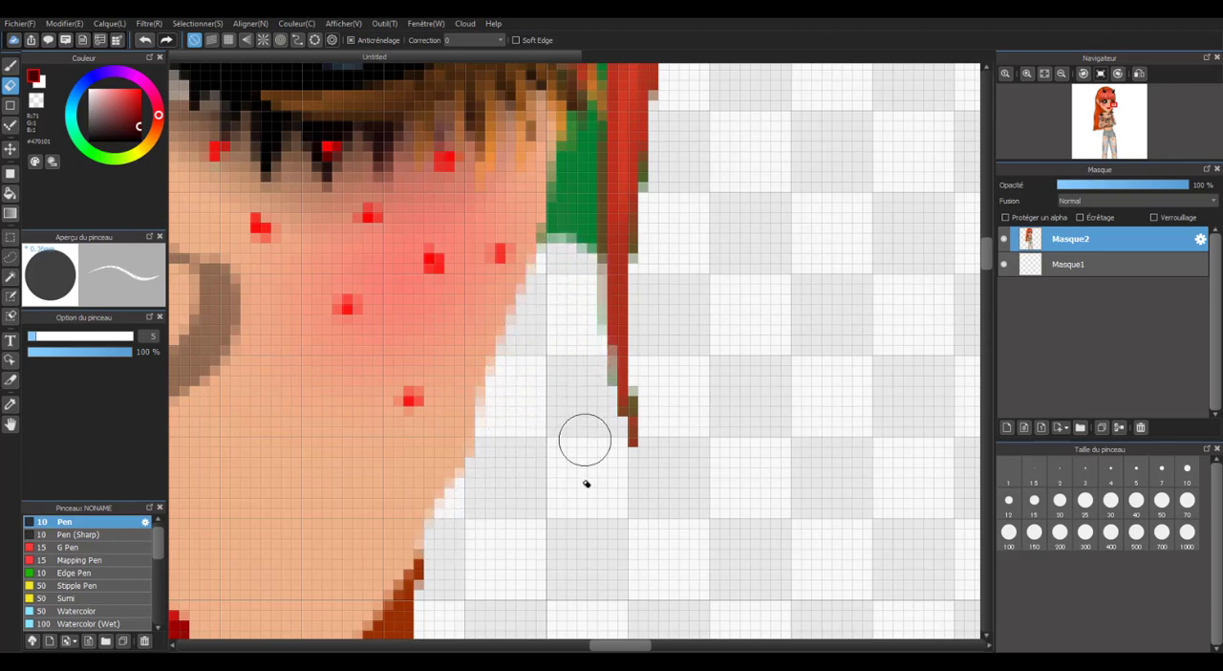
scroll(587, 484, down, 4)
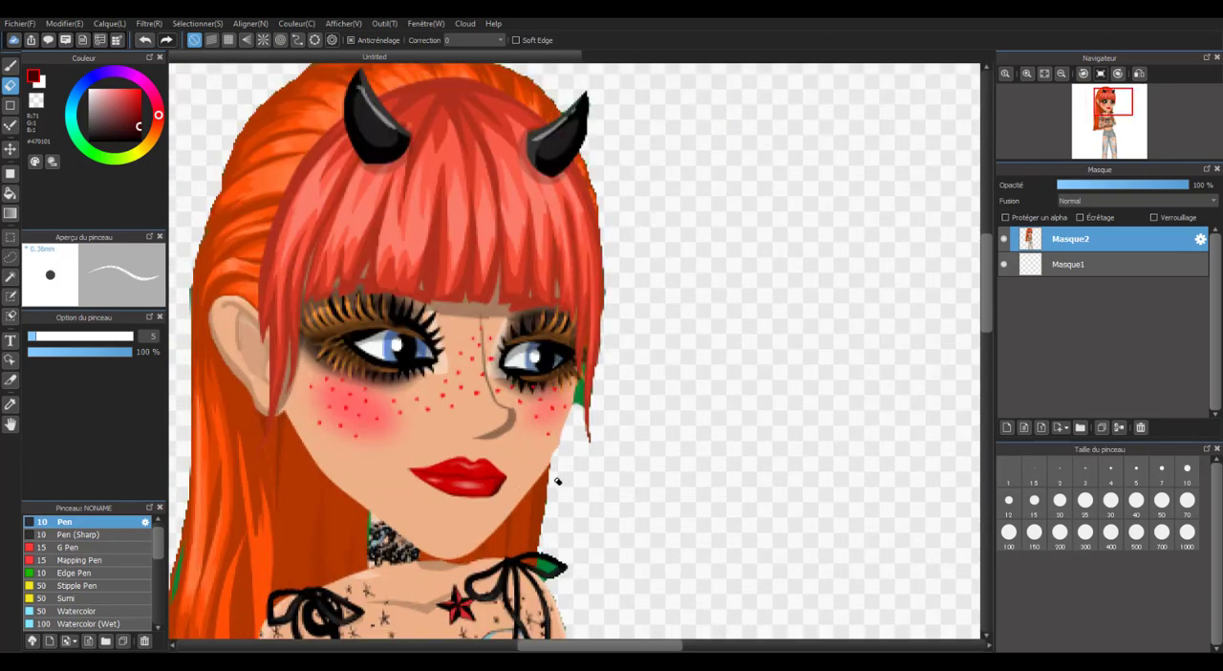
scroll(800, 305, down, 3)
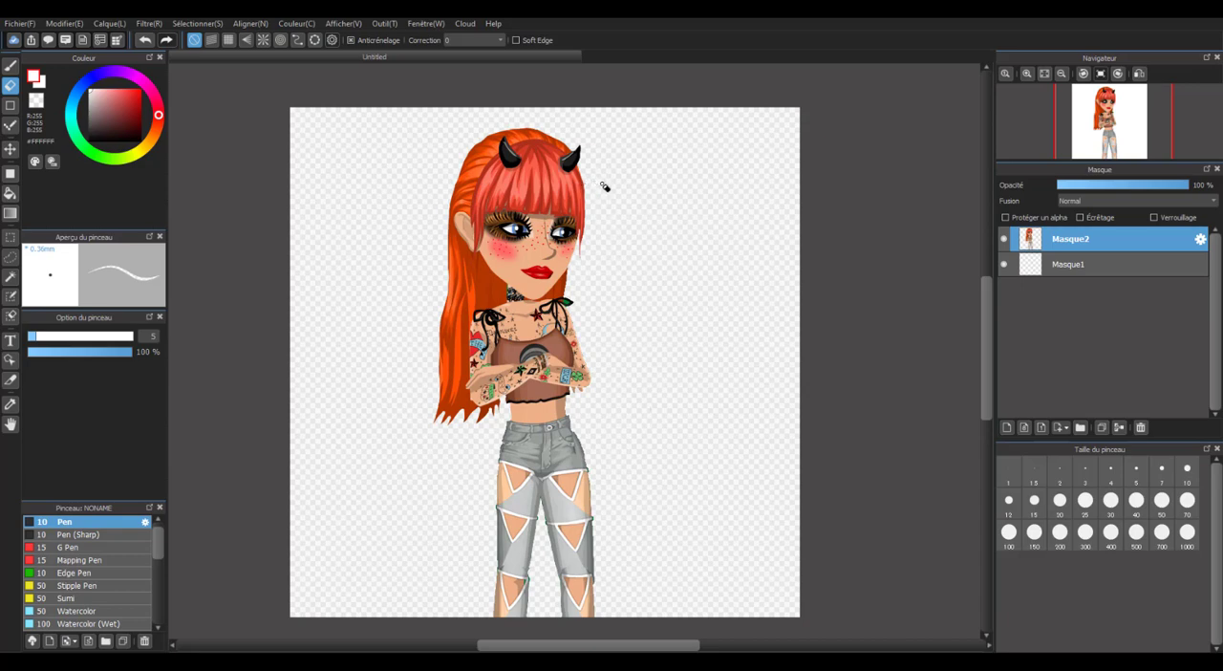
scroll(530, 333, up, 3)
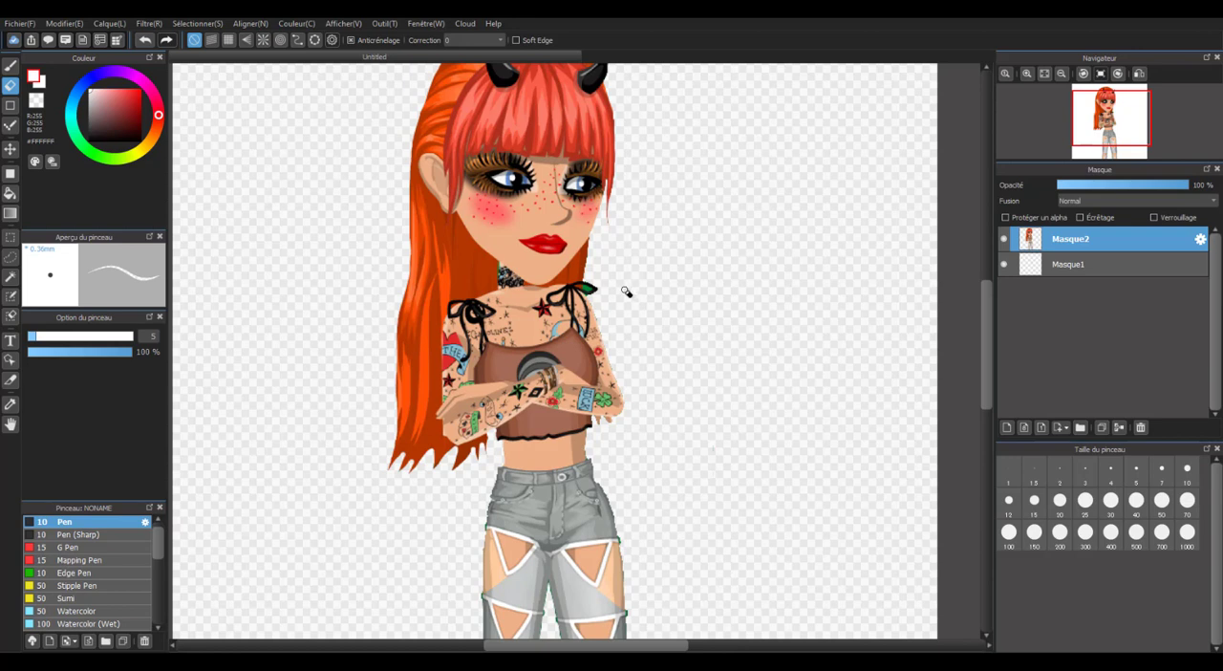
scroll(619, 289, up, 2)
scroll(617, 287, down, 4)
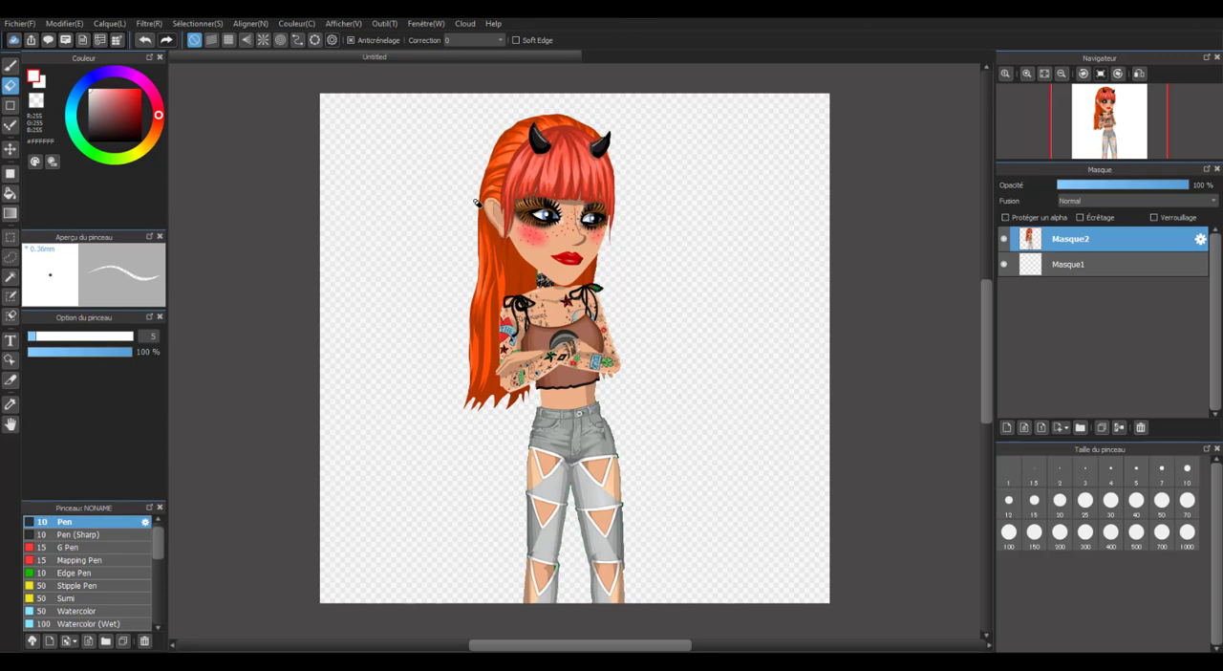
Outline the long hair hanging below the ear with the Lasso, following the neck, shoulder and arm and including empty space outside the hair.
click(11, 259)
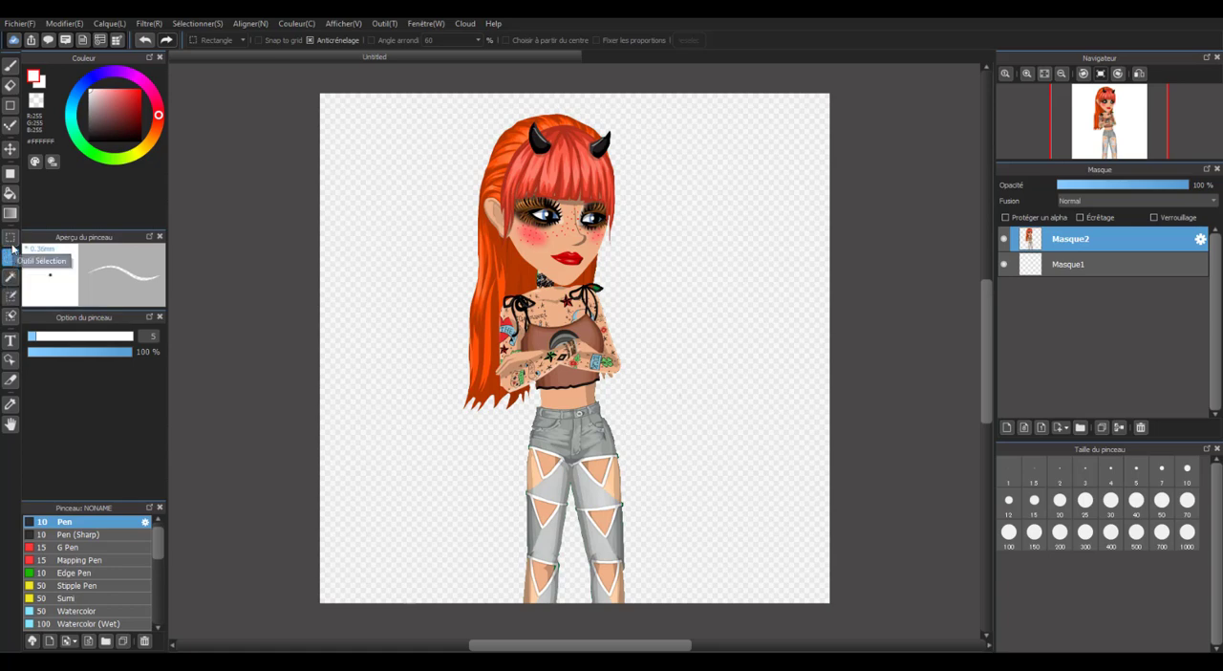
click(9, 253)
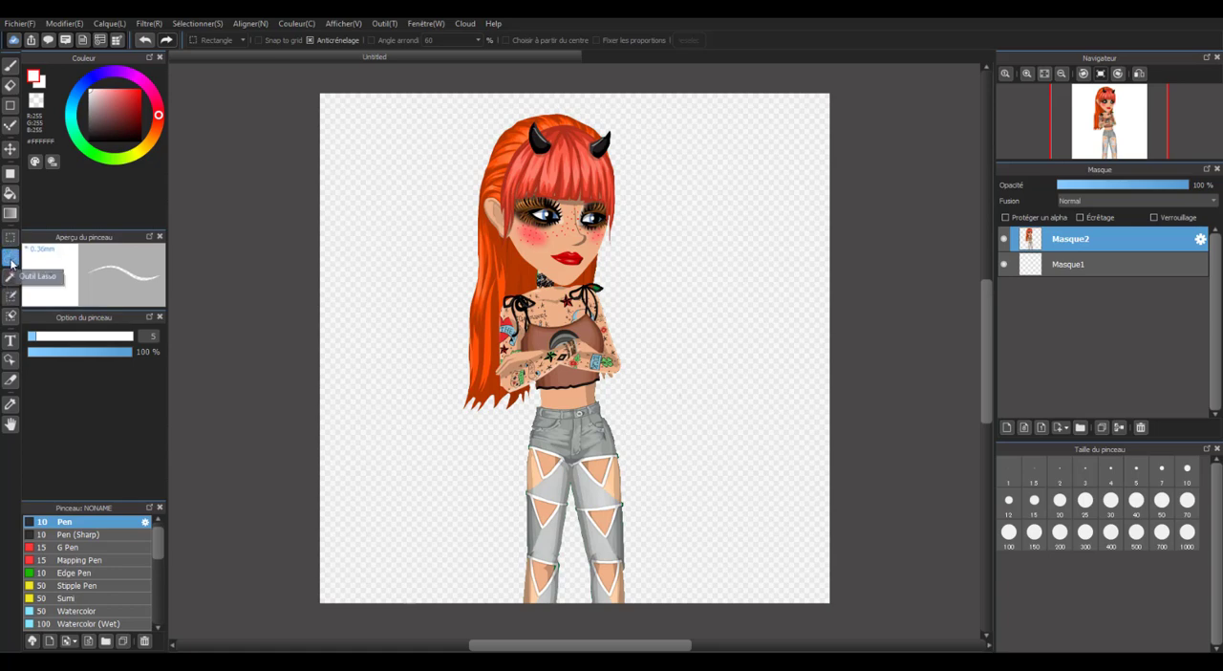
scroll(429, 303, down, 4)
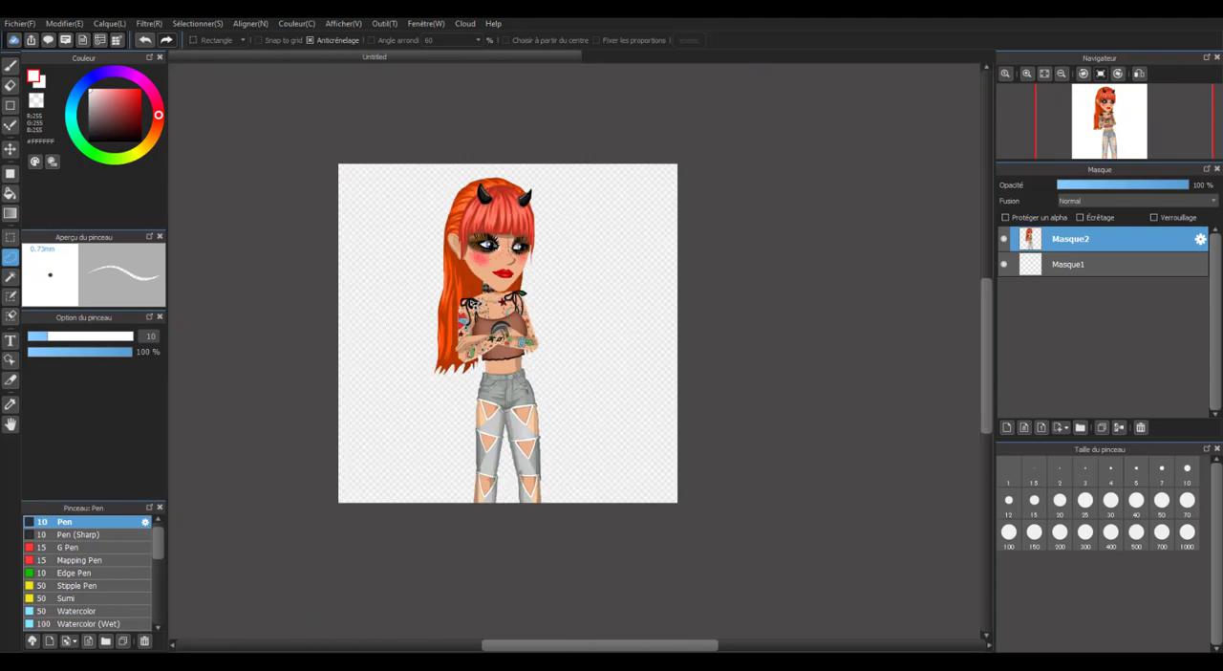
scroll(451, 293, up, 4)
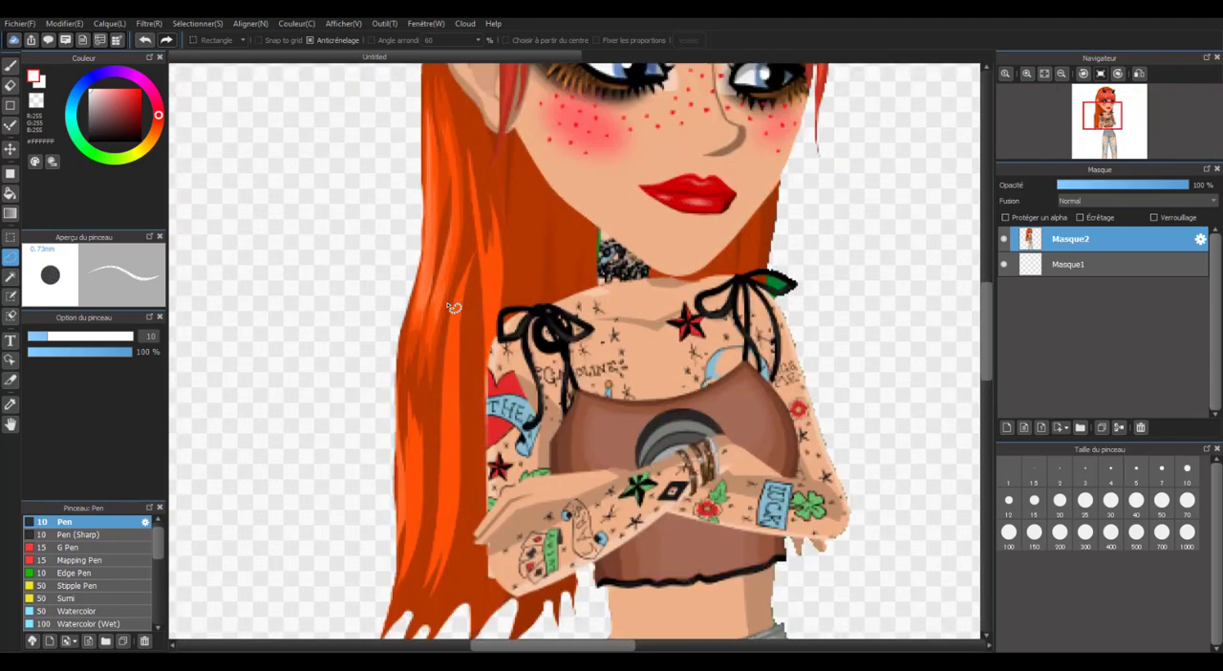
scroll(446, 282, down, 4)
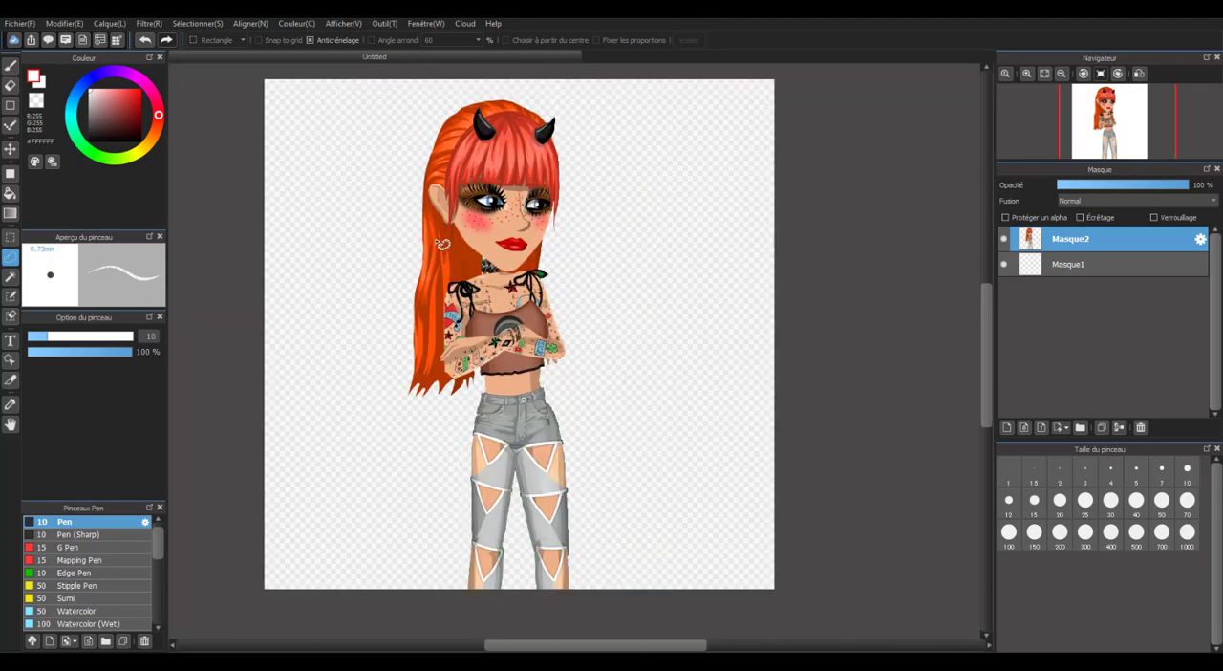
scroll(416, 220, up, 4)
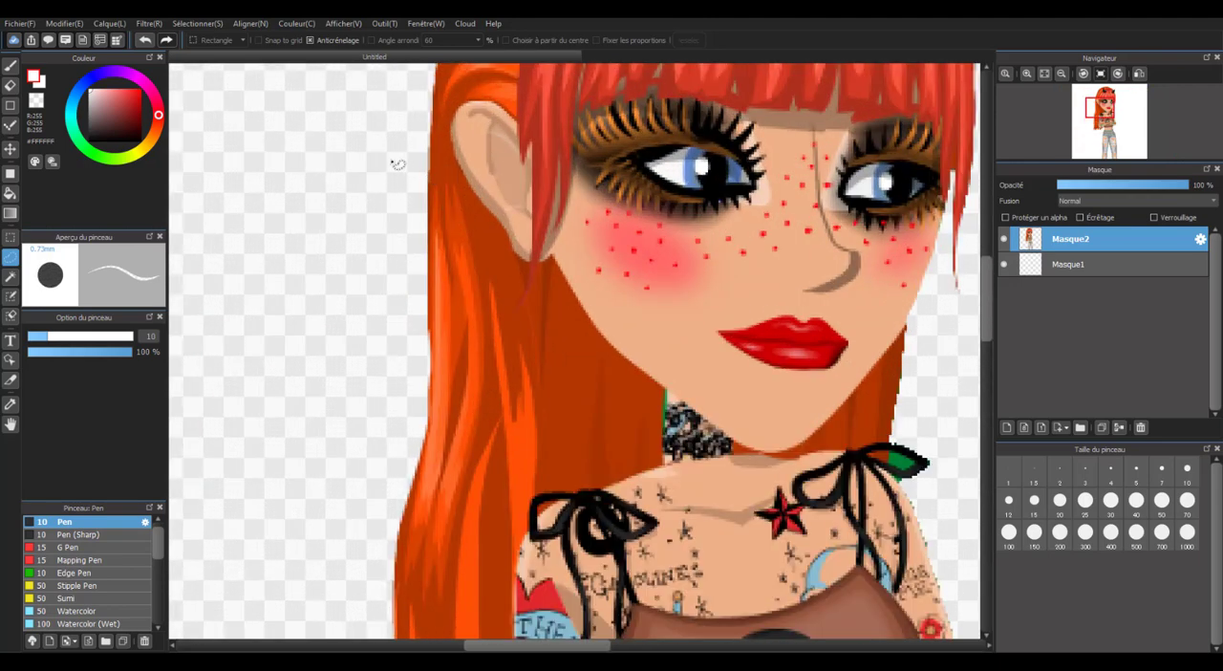
mouse_move(391, 161)
mouse_down()
mouse_move(468, 201)
mouse_move(504, 240)
mouse_move(604, 370)
mouse_move(623, 424)
mouse_up()
scroll(623, 424, up, 3)
scroll(623, 423, down, 3)
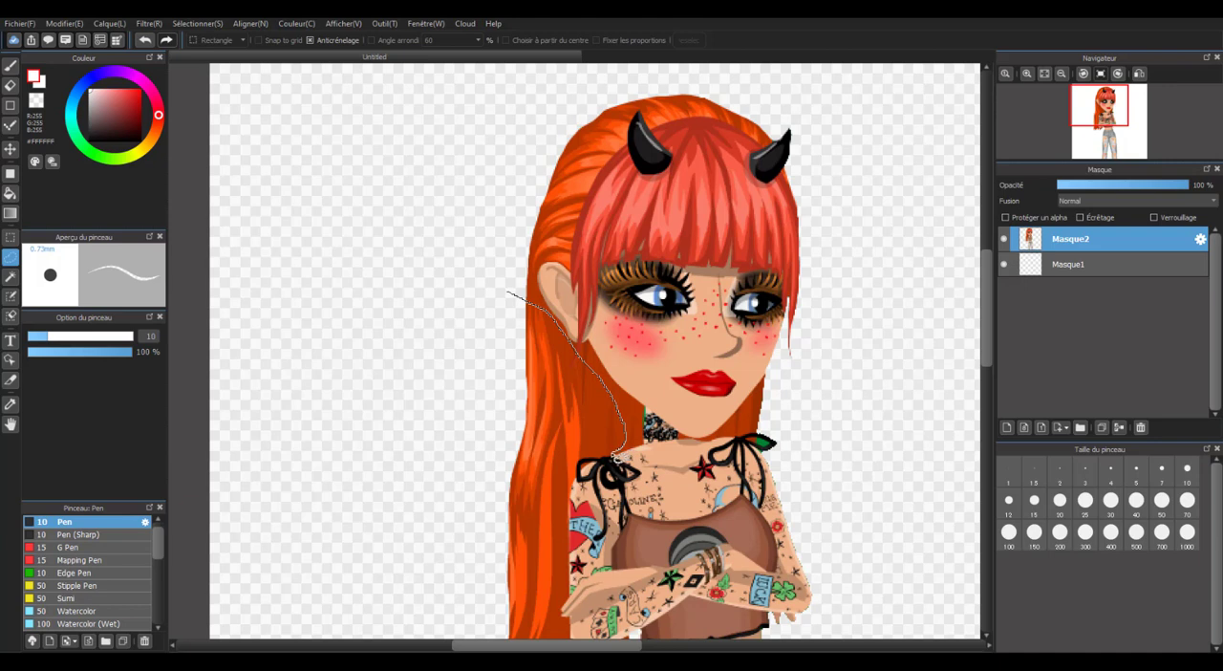
drag(612, 459, 596, 459)
drag(577, 506, 576, 541)
mouse_move(568, 606)
mouse_down()
mouse_move(572, 644)
mouse_move(551, 646)
mouse_move(525, 631)
mouse_move(541, 527)
mouse_up()
scroll(564, 623, down, 4)
scroll(541, 527, up, 4)
scroll(563, 535, down, 2)
scroll(550, 514, up, 2)
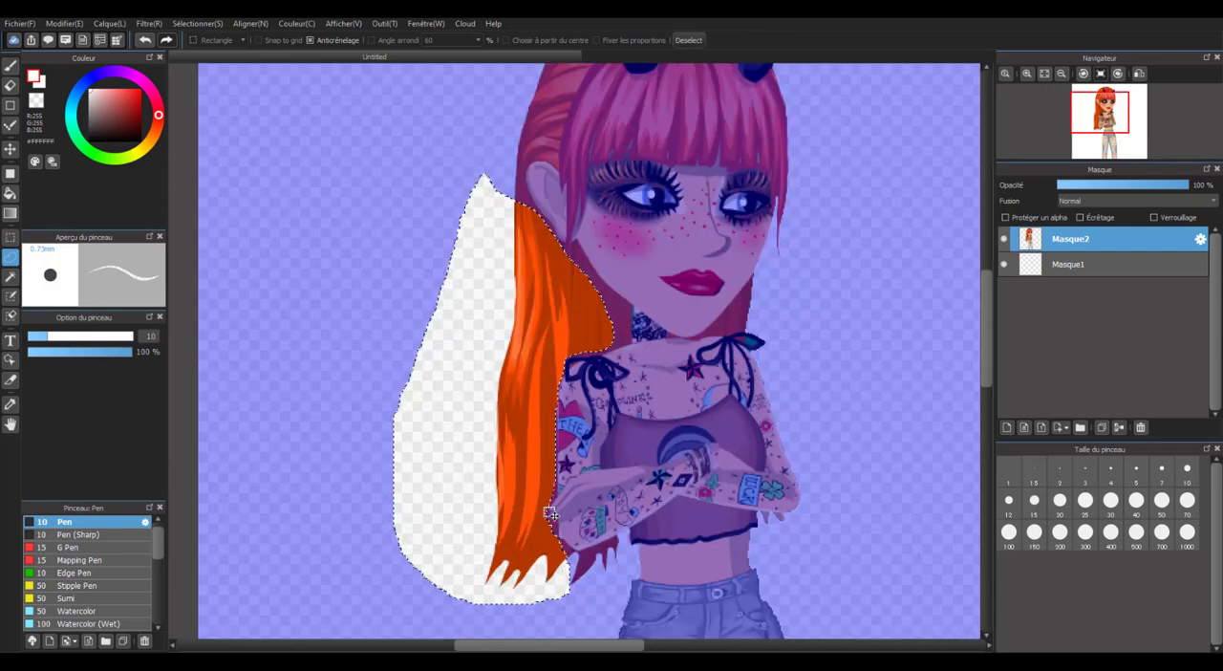
Start a mesh transform with 4 columns and 4 rows on the selected hair and pull its outer edge inward beside the shoulder.
click(198, 24)
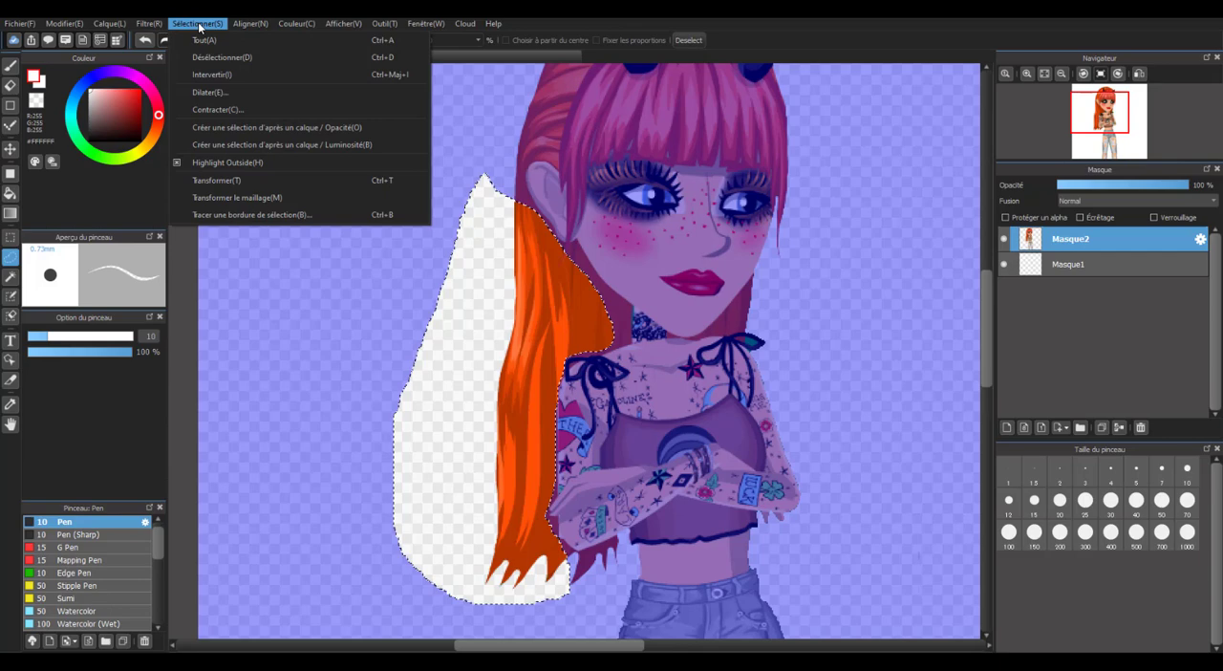
click(287, 198)
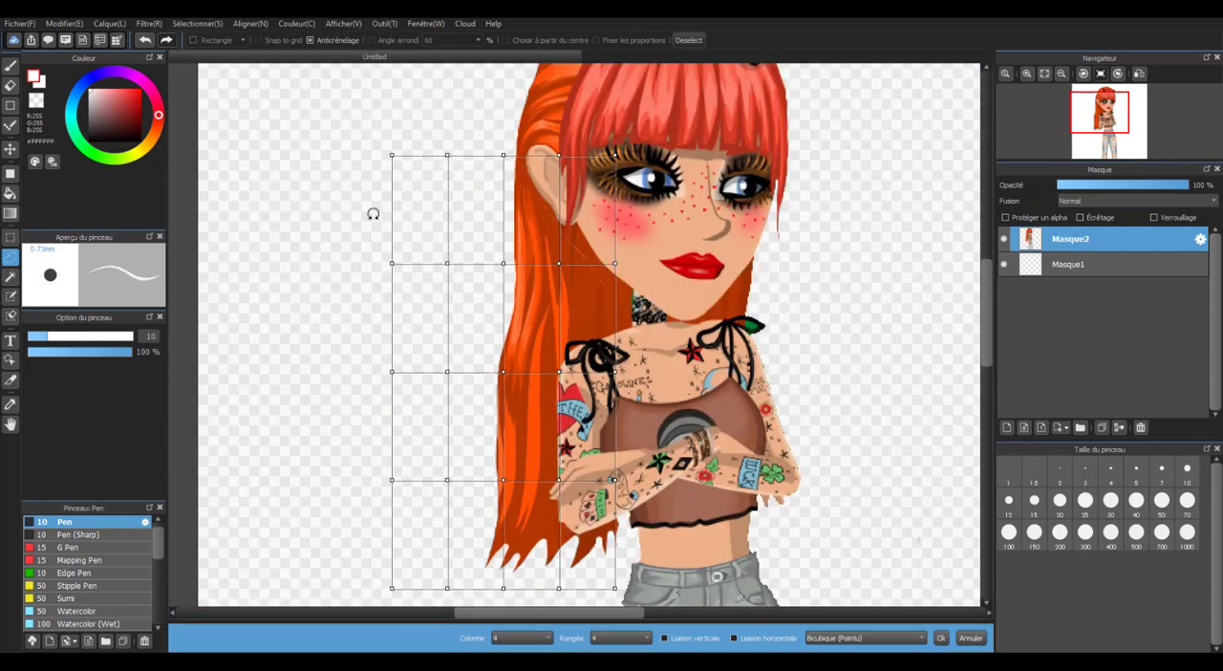
scroll(521, 258, down, 1)
scroll(526, 258, up, 1)
scroll(516, 286, down, 1)
scroll(531, 308, up, 1)
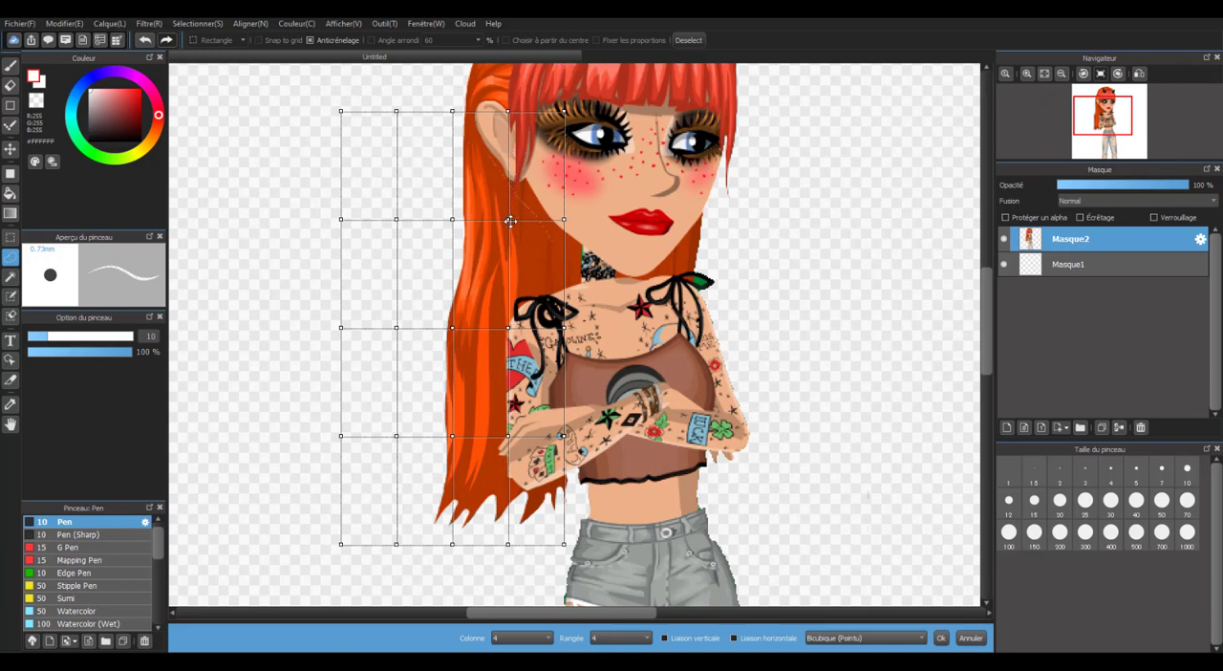
mouse_move(511, 222)
mouse_down()
mouse_move(495, 245)
mouse_move(533, 230)
mouse_move(516, 234)
mouse_move(515, 220)
mouse_up()
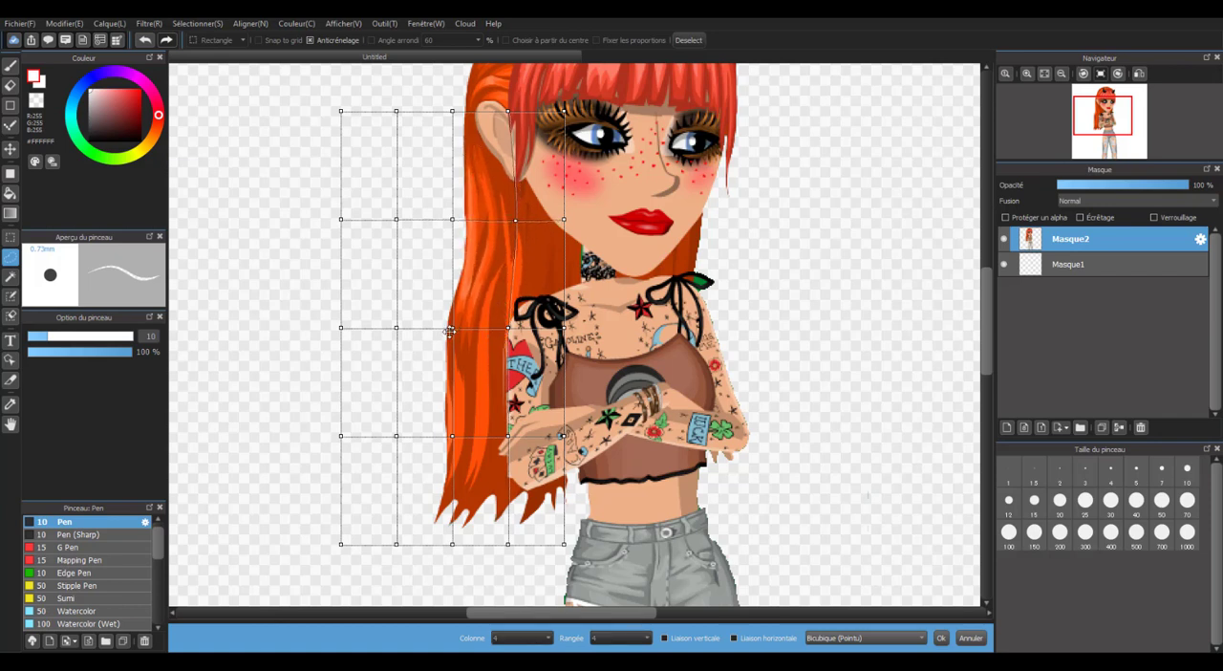
drag(451, 327, 508, 331)
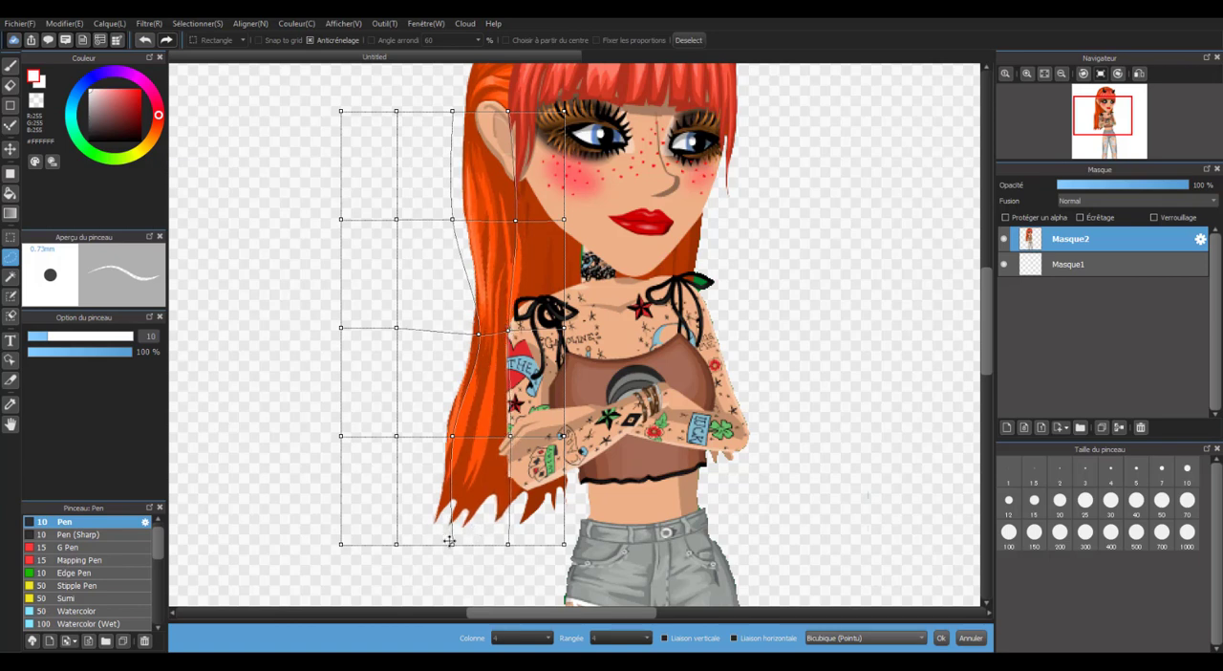
Move the lower mesh points inward toward the arm to narrow and straighten the hair's lower length and tips.
drag(449, 541, 481, 549)
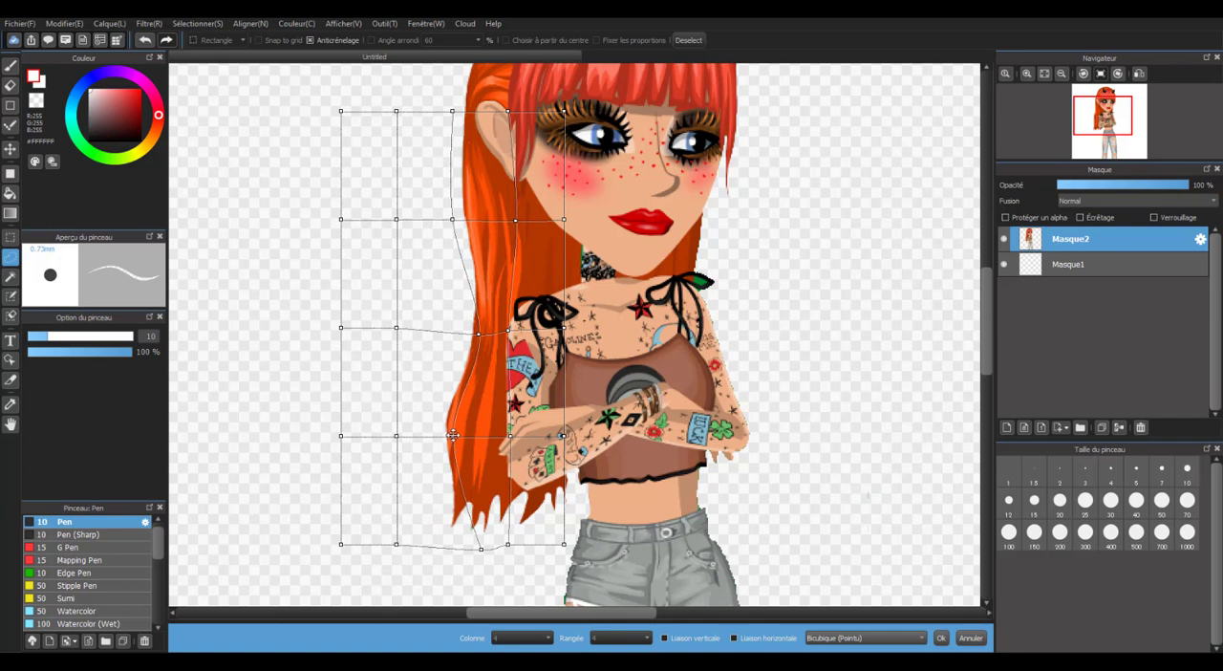
drag(452, 436, 481, 438)
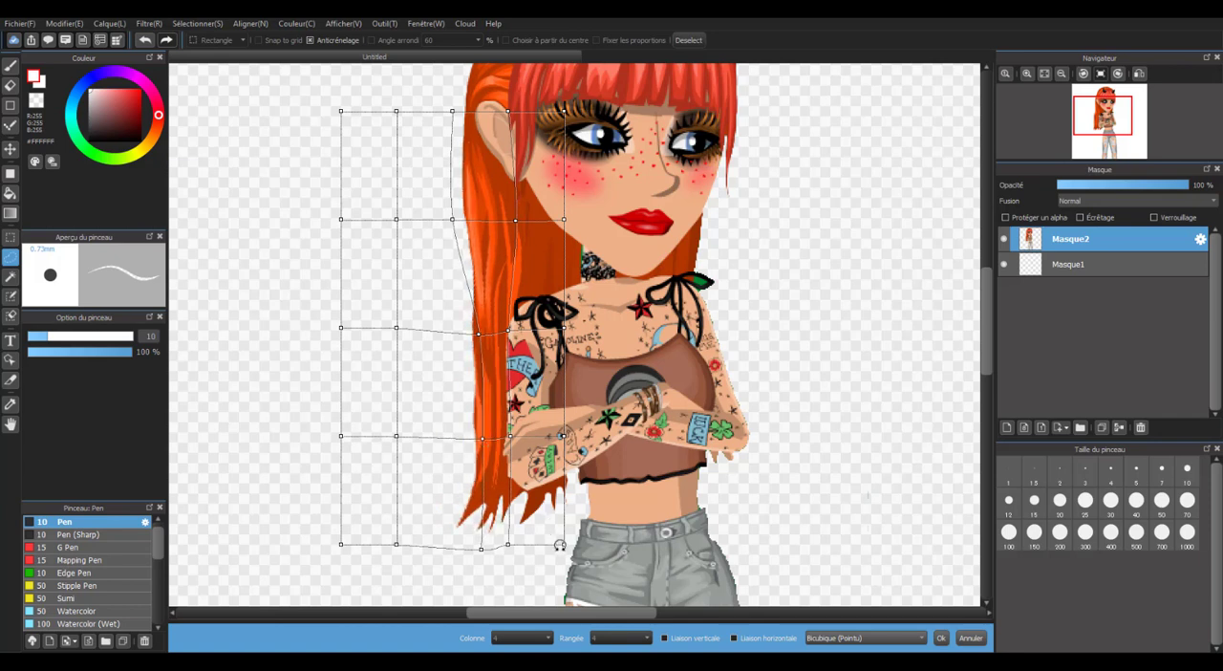
drag(562, 543, 570, 544)
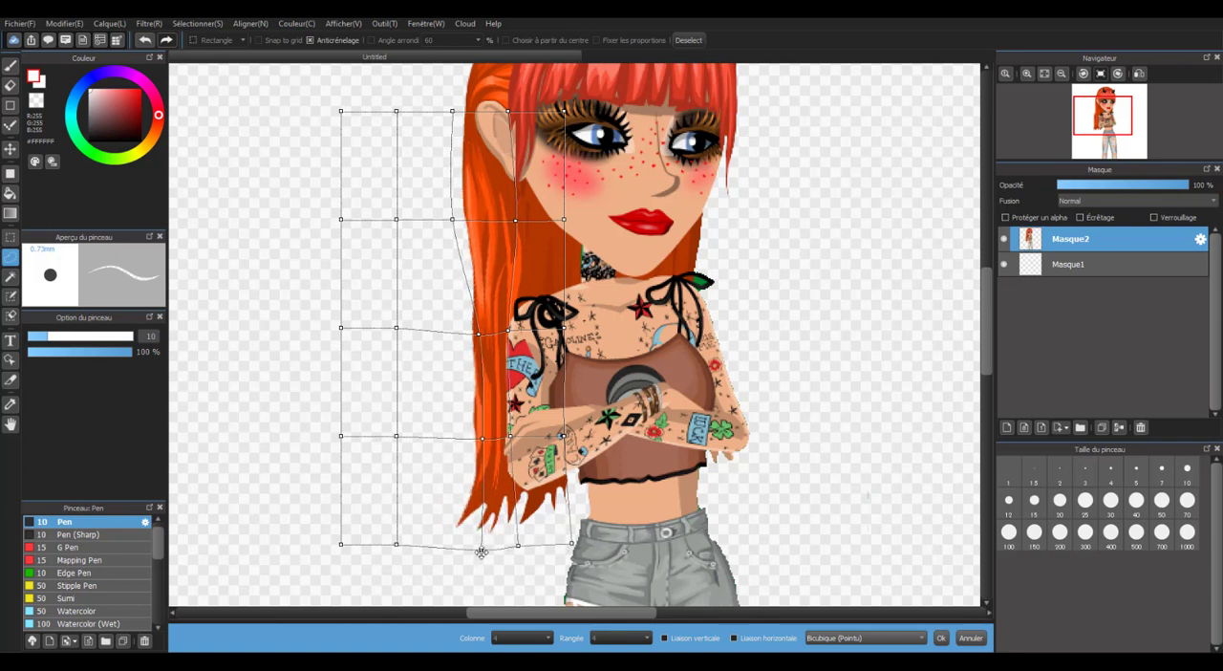
drag(481, 548, 513, 548)
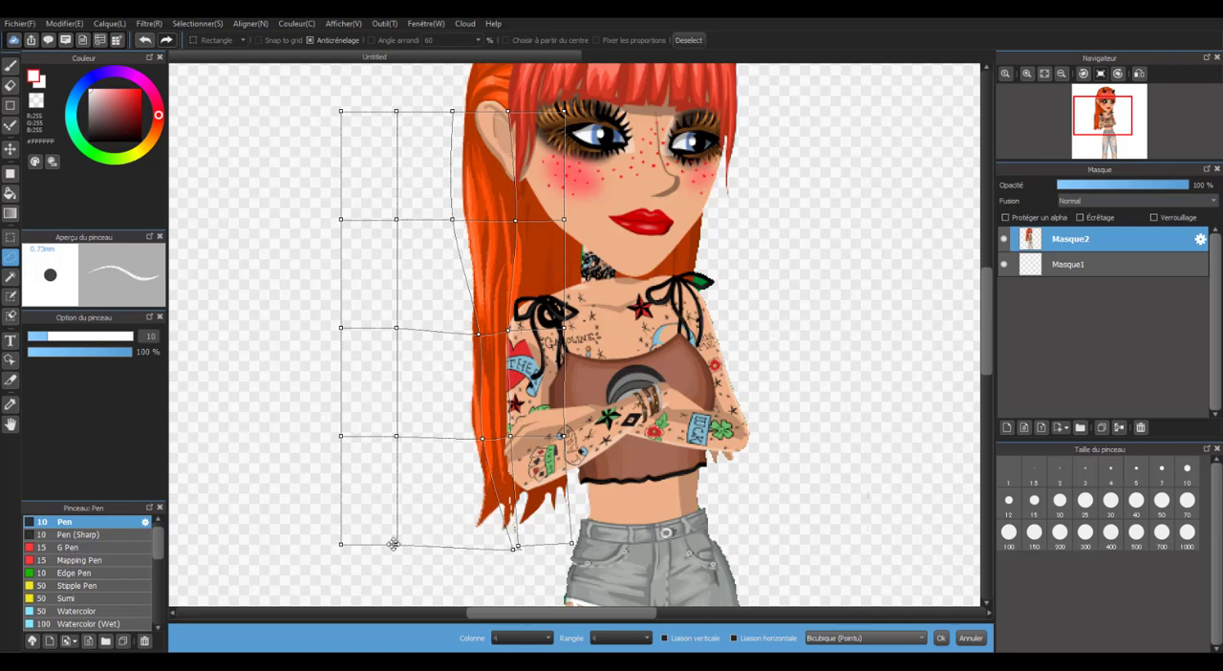
drag(397, 544, 430, 556)
drag(397, 438, 445, 427)
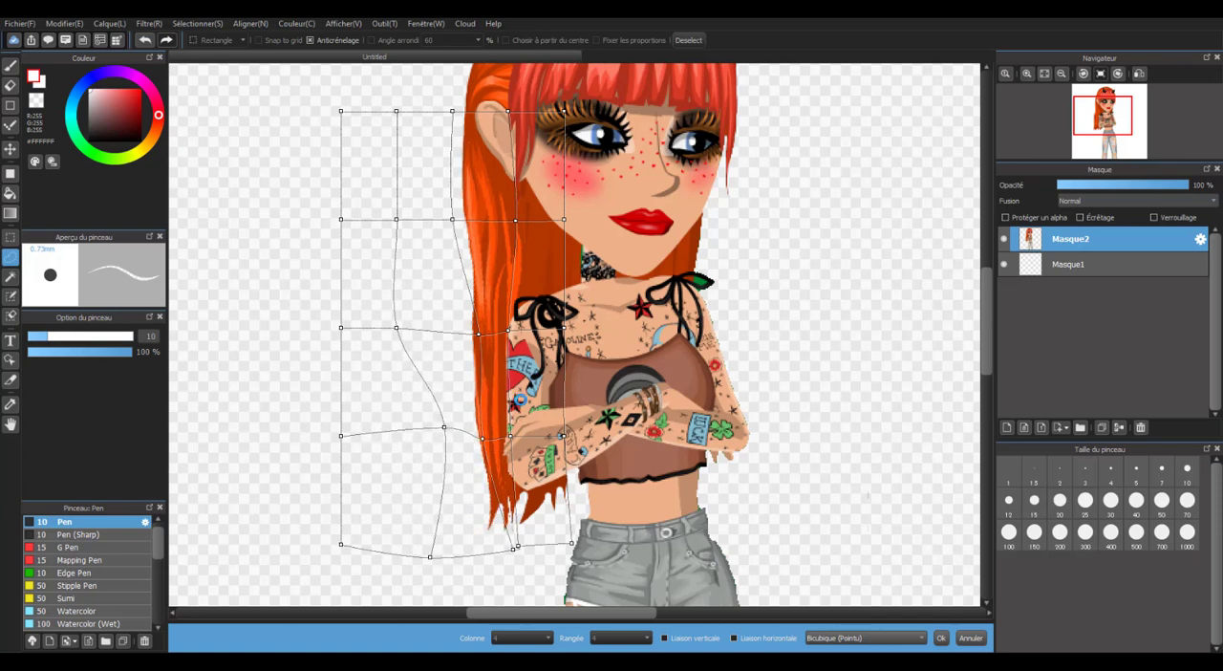
Nudge the mesh point at the hair's outer edge below the ear inward and apply the mesh transform.
scroll(530, 402, down, 2)
scroll(513, 310, up, 1)
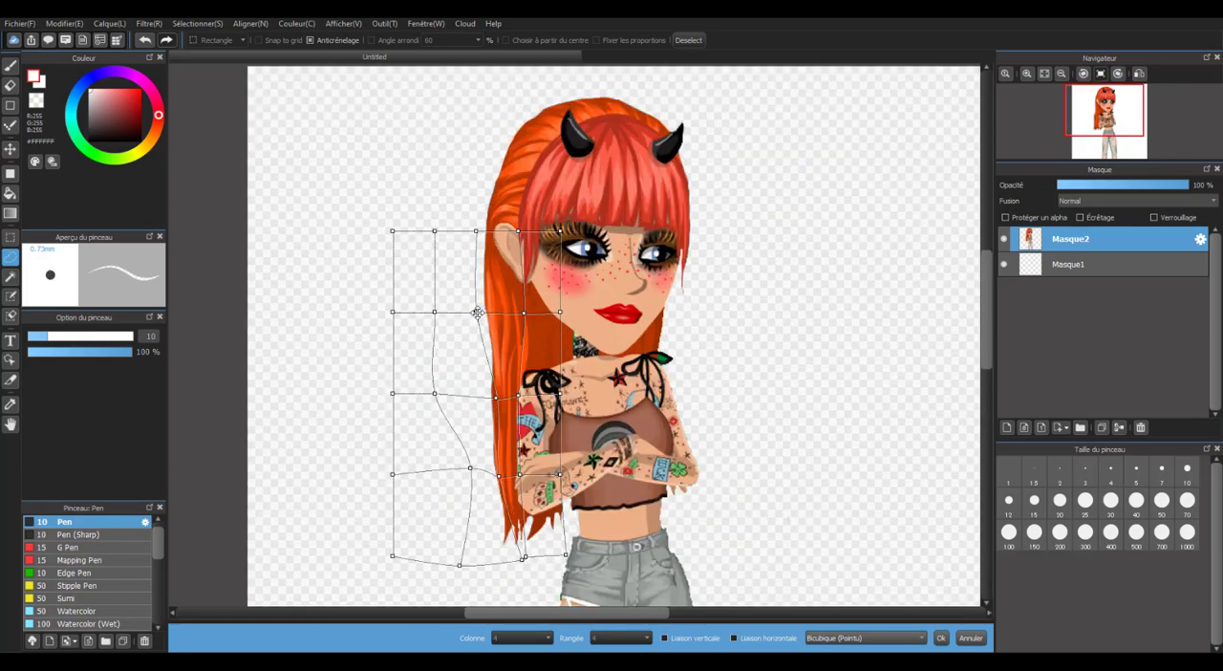
drag(477, 311, 530, 309)
scroll(482, 306, up, 1)
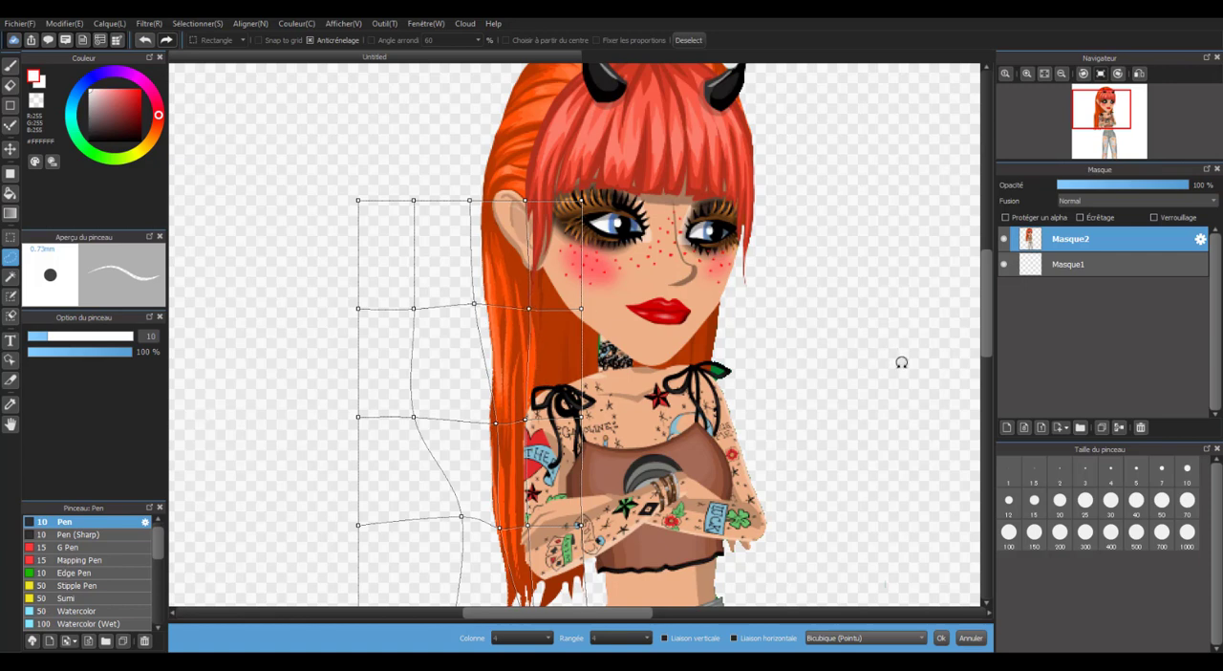
click(1093, 364)
click(668, 351)
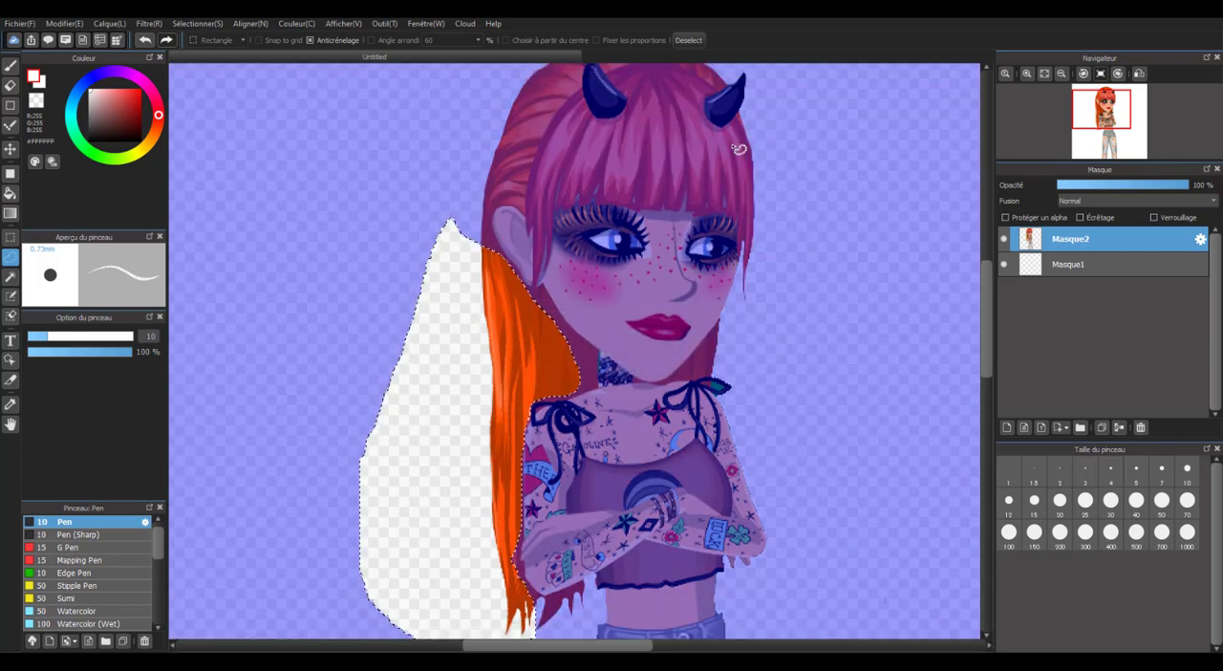
Clear the selection around the reshaped hair.
scroll(676, 194, down, 2)
scroll(686, 200, up, 2)
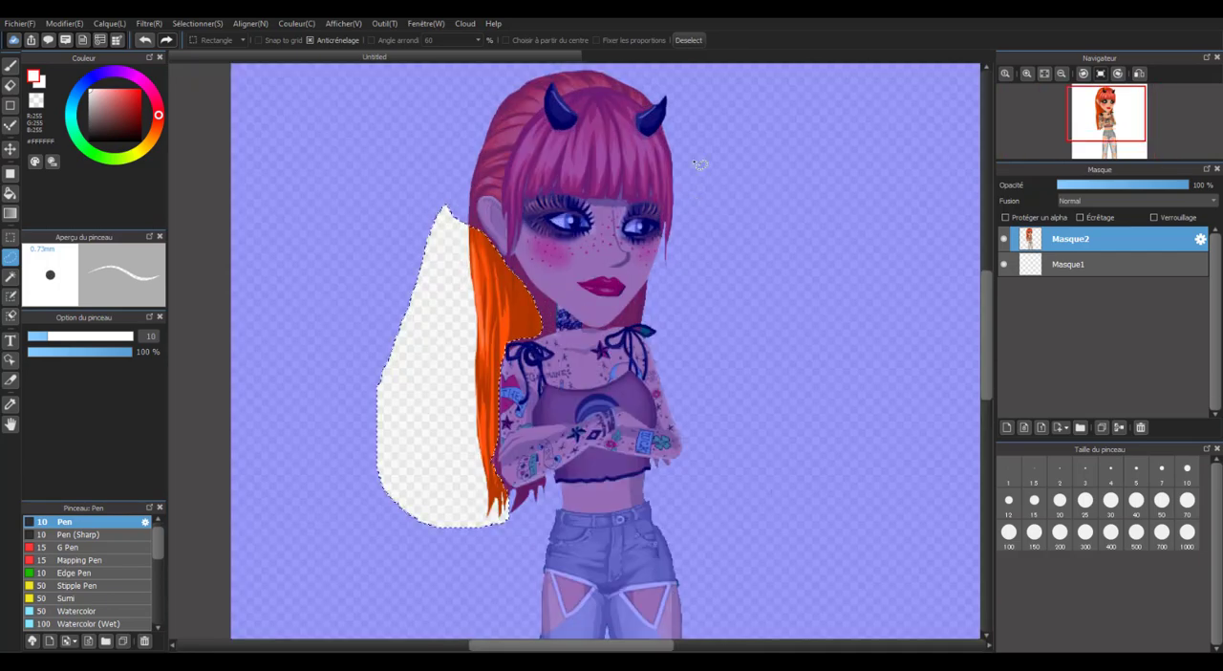
click(689, 40)
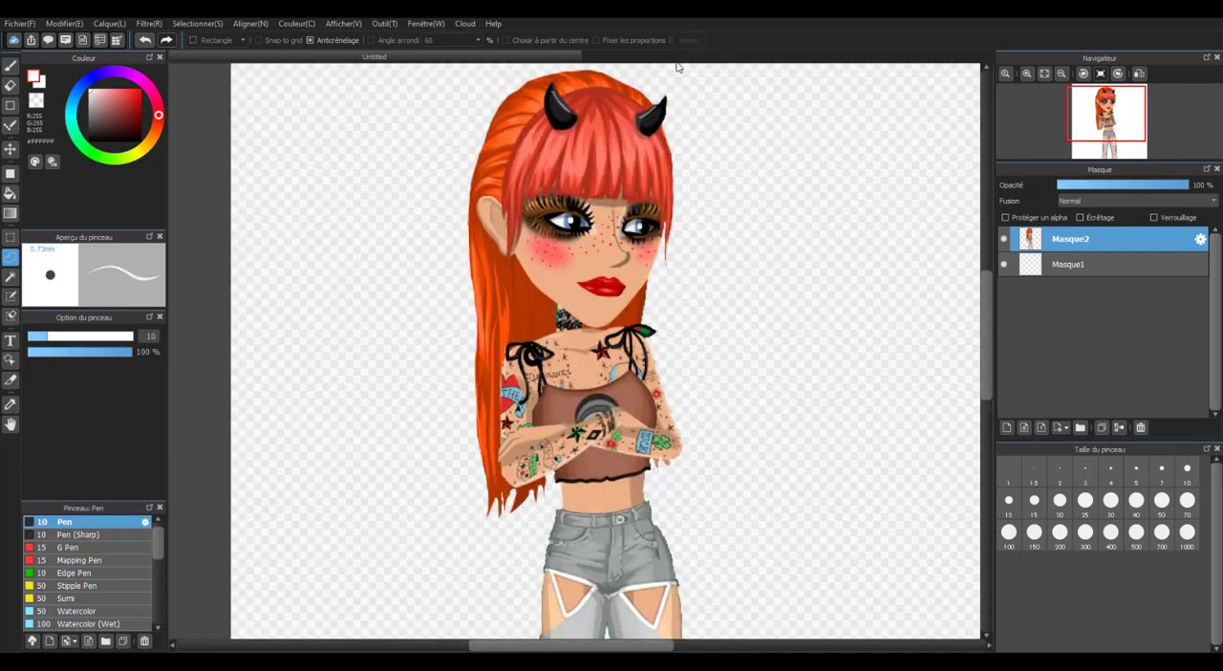
Examine the reshaped hair and the avatar's outline from head to legs, up close and at full view.
scroll(643, 336, down, 2)
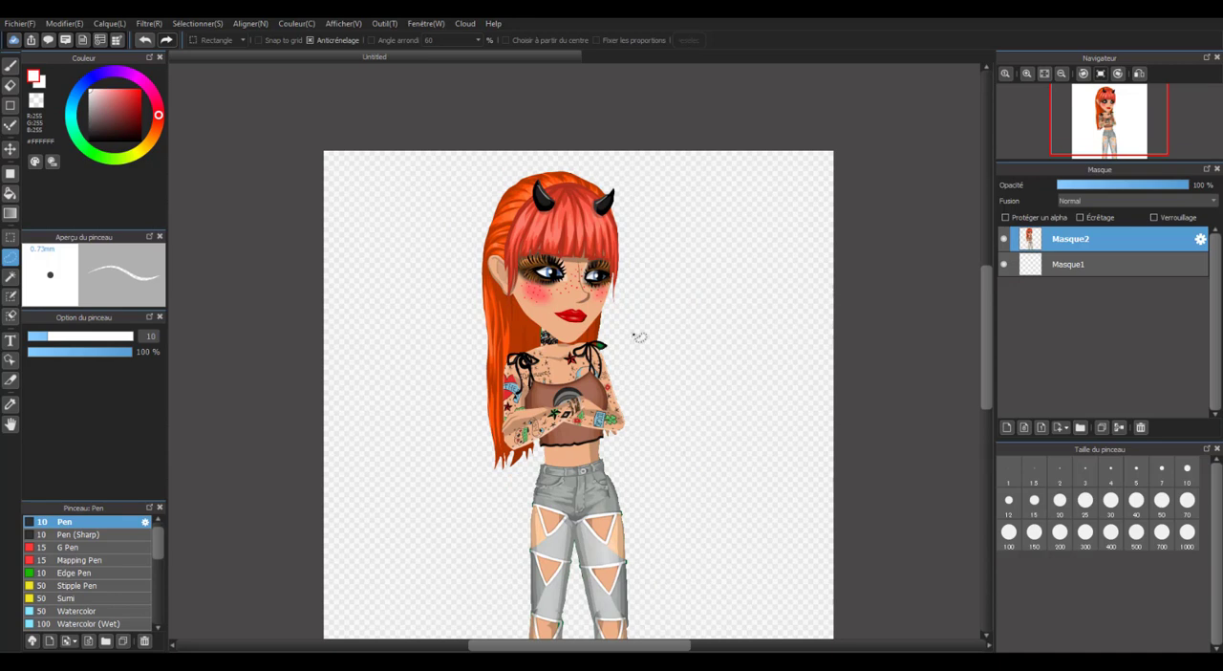
scroll(542, 320, down, 2)
scroll(549, 439, up, 5)
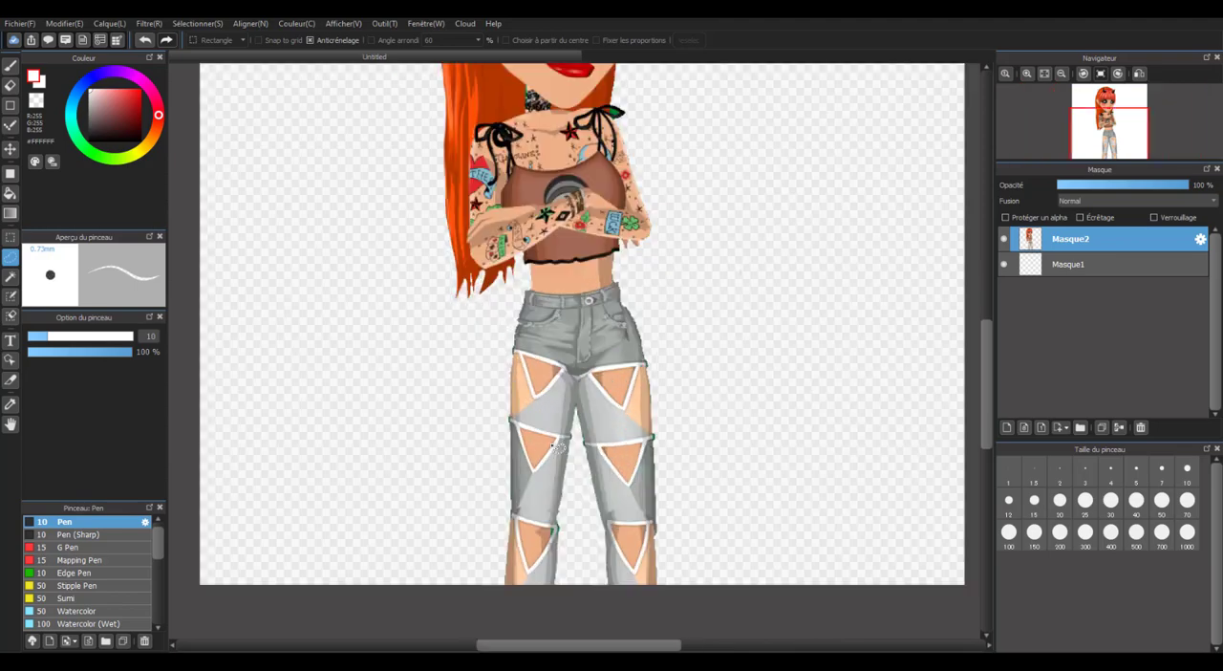
scroll(431, 364, down, 4)
scroll(432, 366, up, 2)
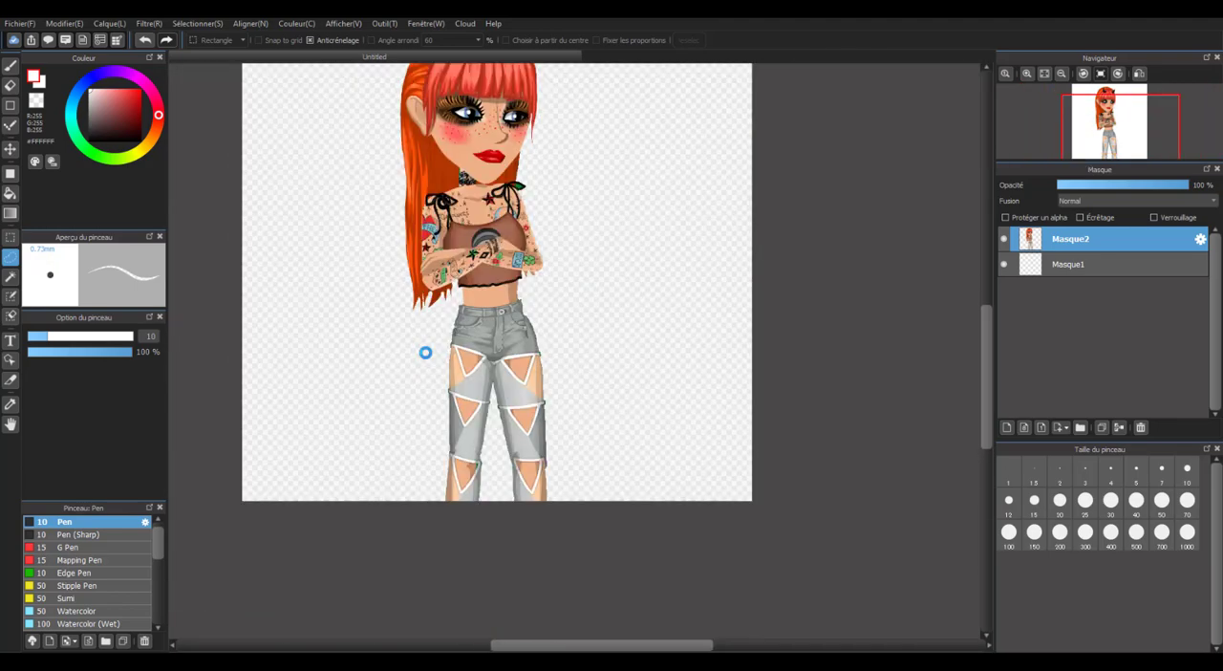
scroll(423, 349, down, 3)
scroll(423, 342, up, 4)
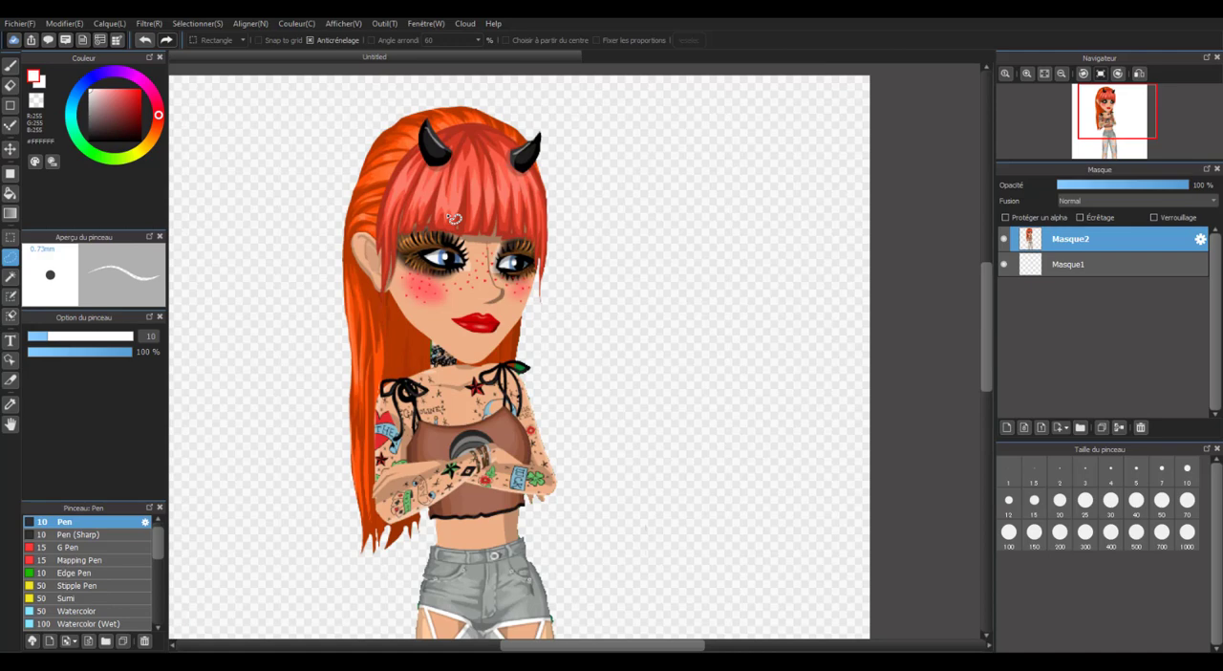
scroll(541, 330, down, 2)
scroll(497, 382, up, 2)
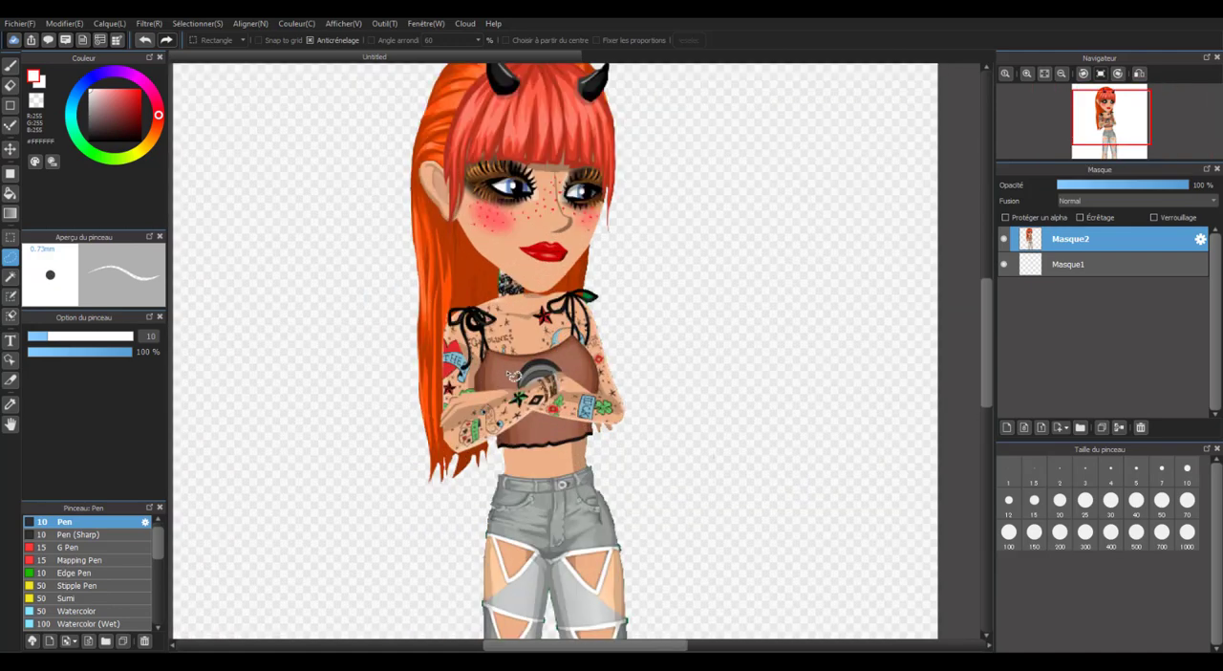
scroll(516, 382, down, 3)
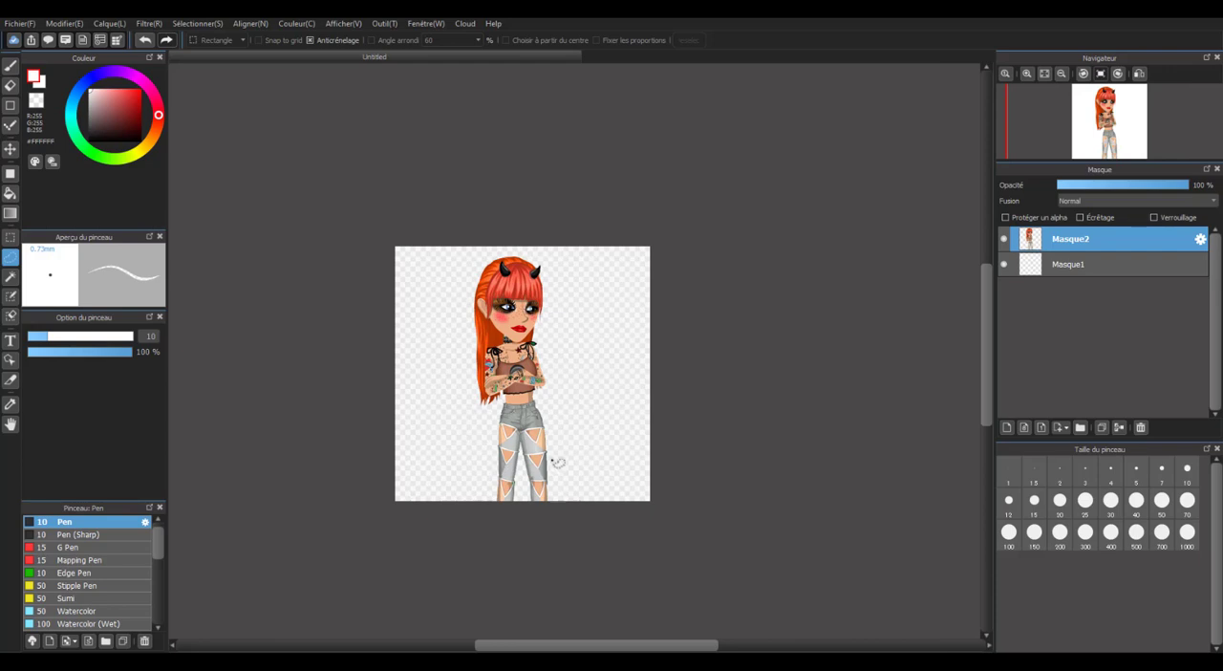
Outline the leg on the image's right side with the Lasso, including empty space beside it, and start a mesh transform.
scroll(538, 458, up, 2)
mouse_move(571, 364)
mouse_down()
mouse_move(503, 451)
mouse_move(524, 550)
mouse_move(616, 415)
mouse_move(556, 327)
mouse_up()
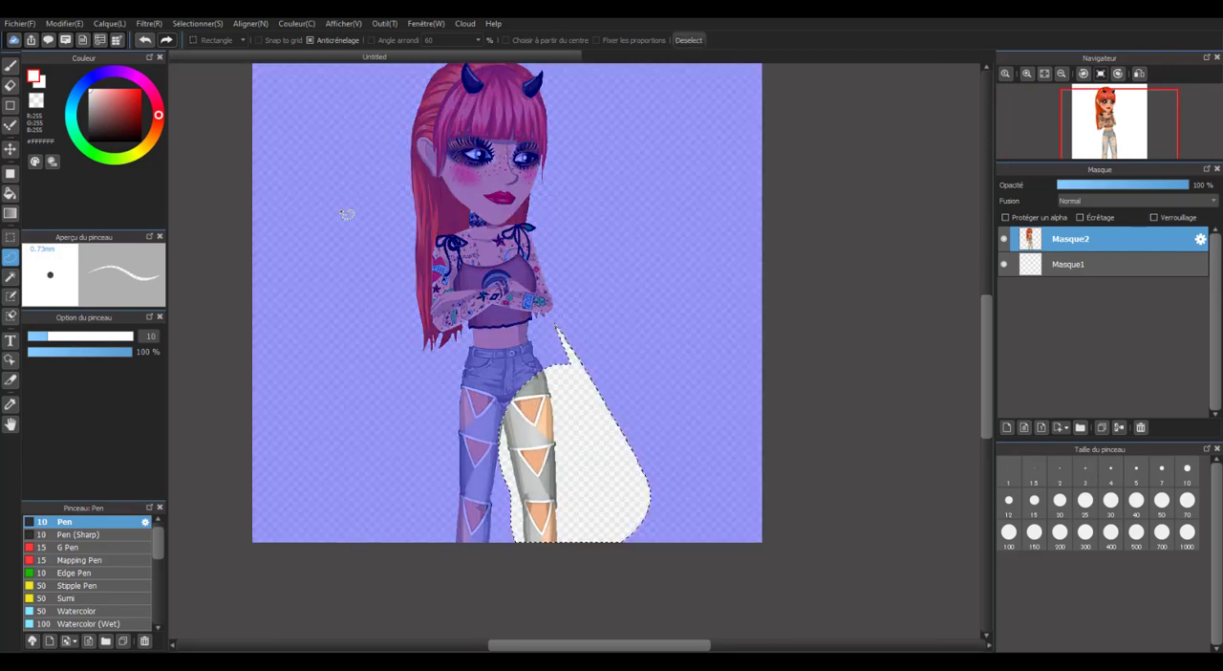
click(198, 23)
click(237, 197)
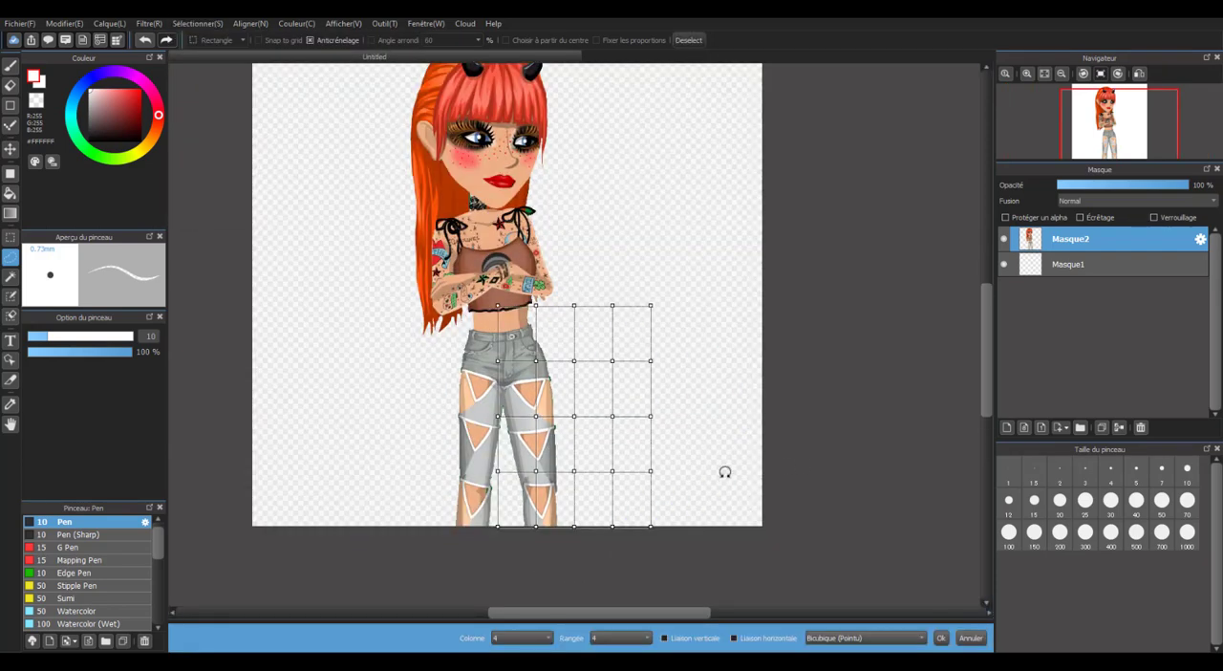
Distort the leg by pulling mesh points far outward and up over the torso, apply the transformation, and clear the selection.
drag(573, 472, 681, 445)
drag(574, 416, 712, 369)
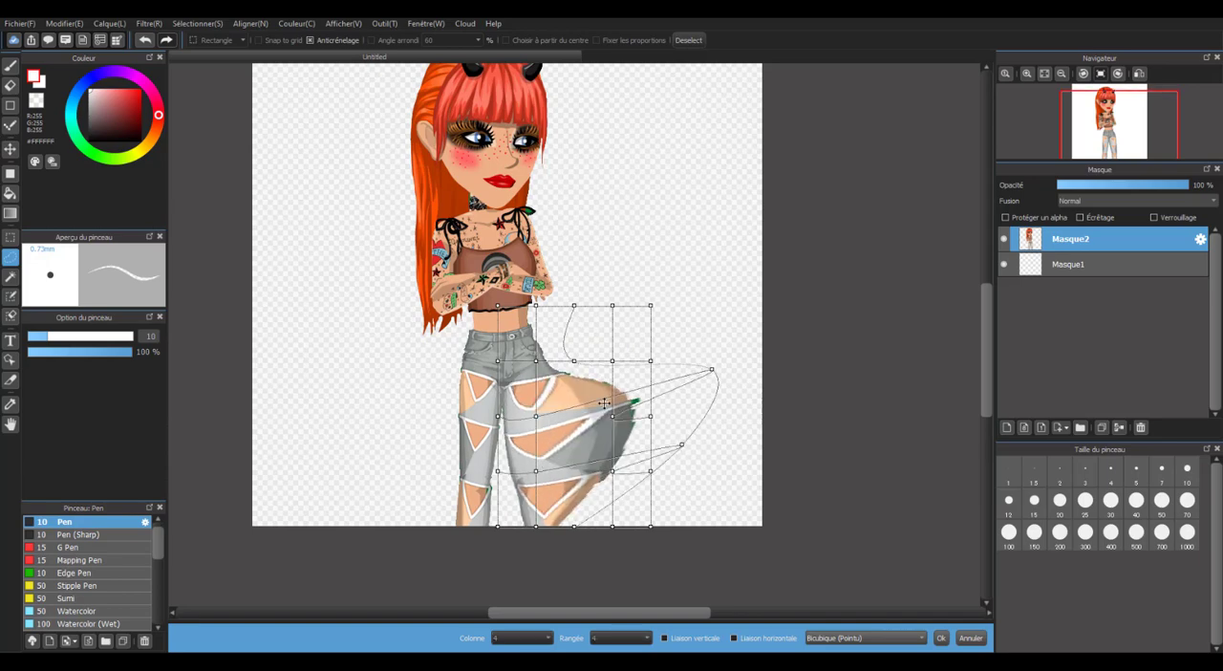
drag(535, 474, 498, 204)
click(940, 315)
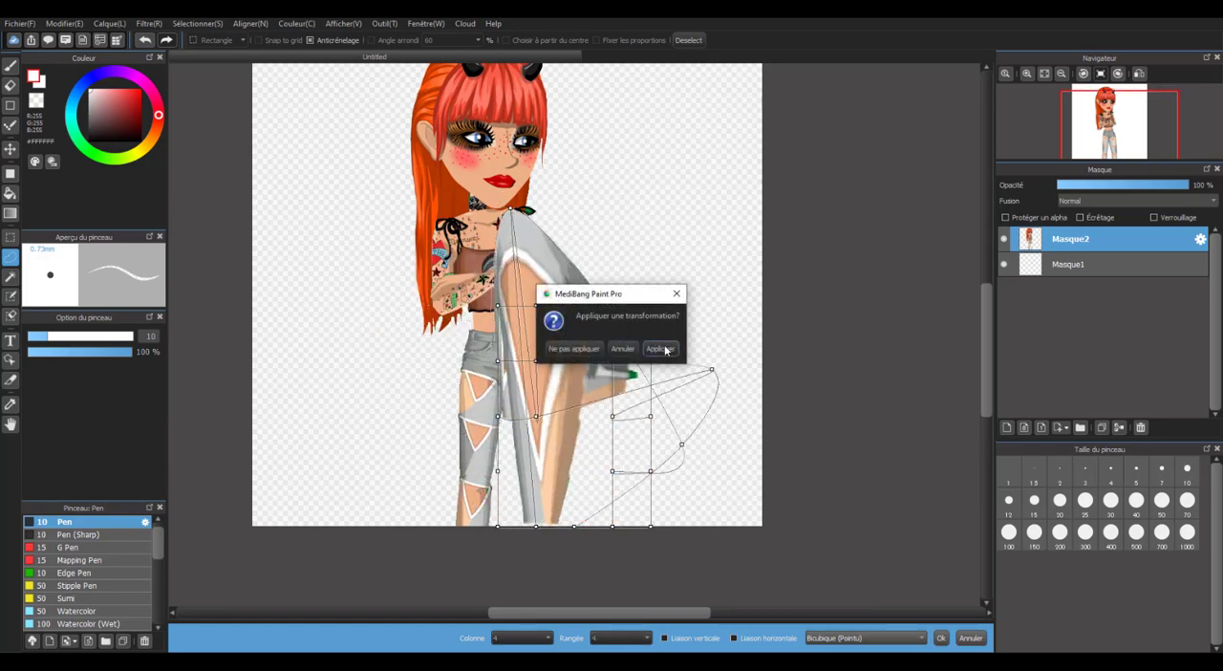
click(666, 350)
click(688, 40)
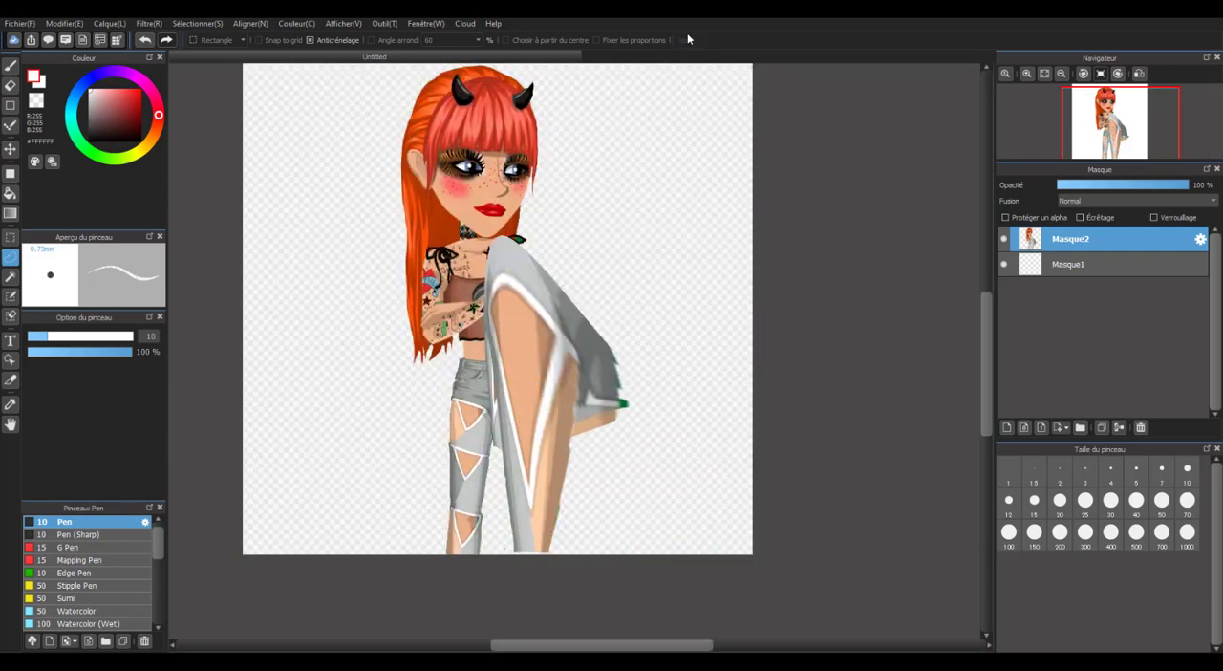
Undo the leg distortion and its Lasso selection, and clear the restored hair selection.
click(148, 41)
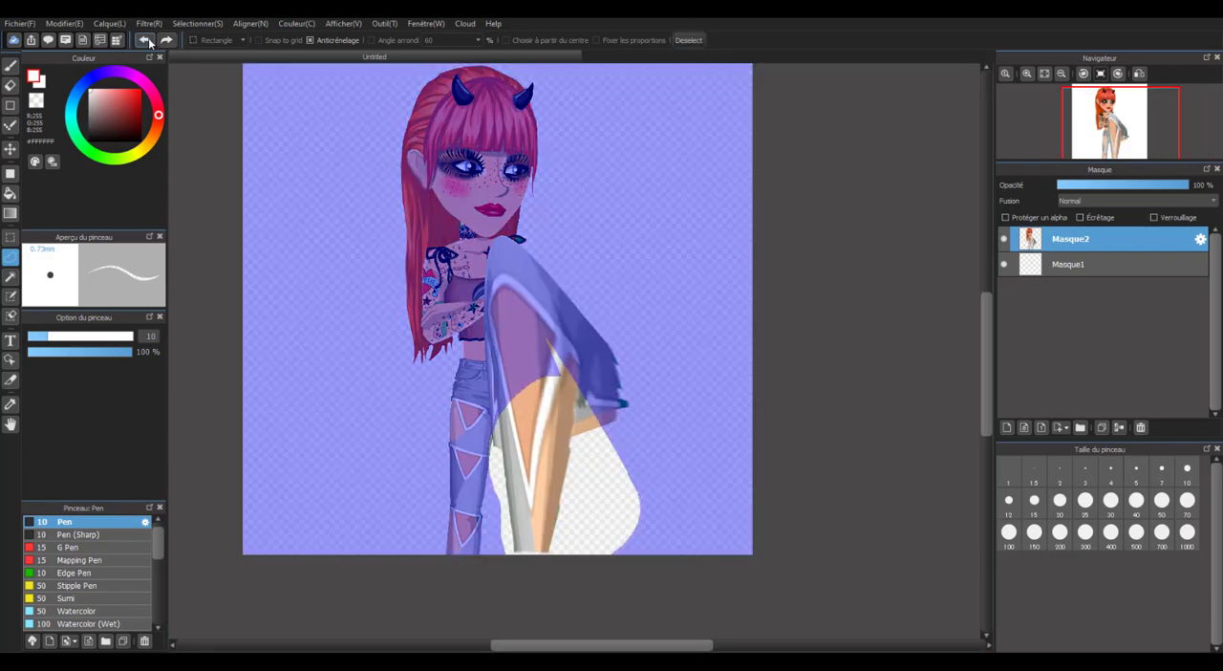
click(146, 40)
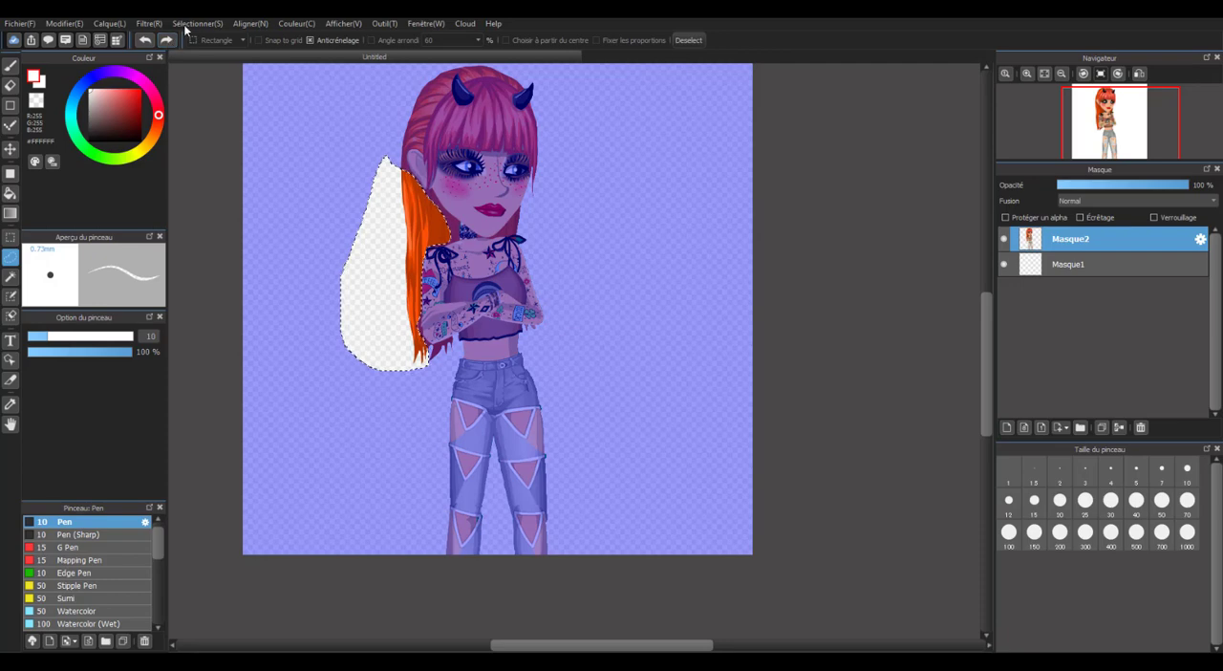
click(683, 41)
Inspect the finished avatar cutout on the transparent canvas at different magnifications.
scroll(498, 375, down, 4)
scroll(484, 359, up, 3)
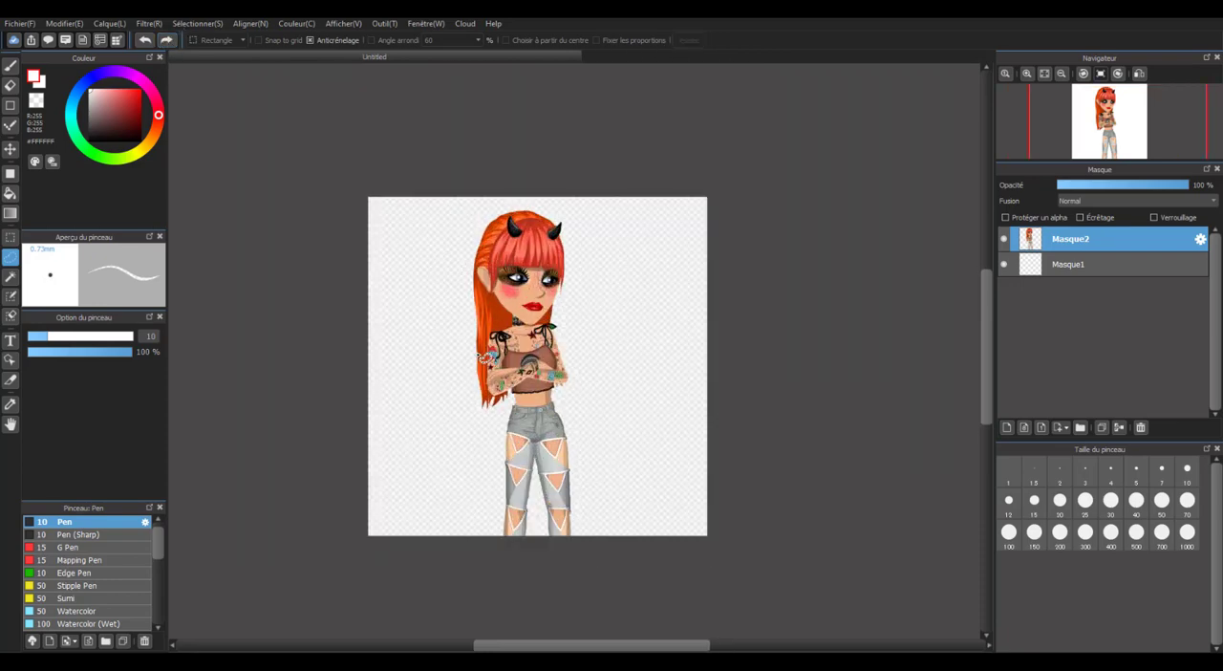
scroll(568, 445, up, 2)
scroll(568, 441, down, 2)
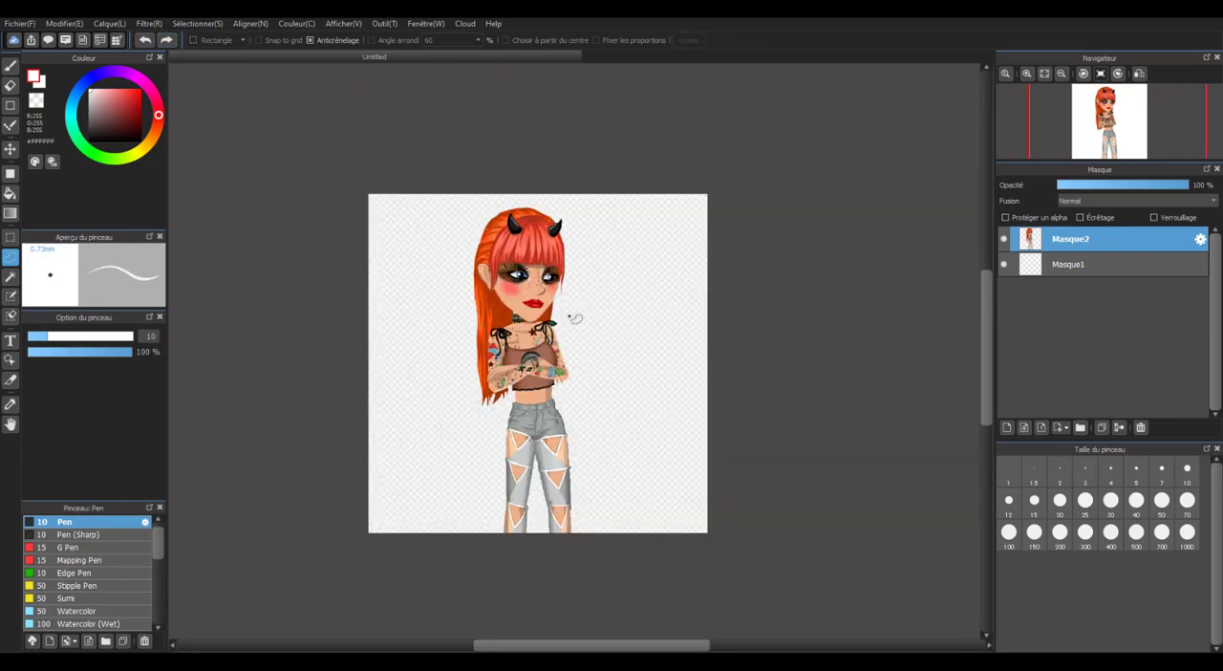
scroll(569, 318, up, 2)
scroll(565, 312, up, 1)
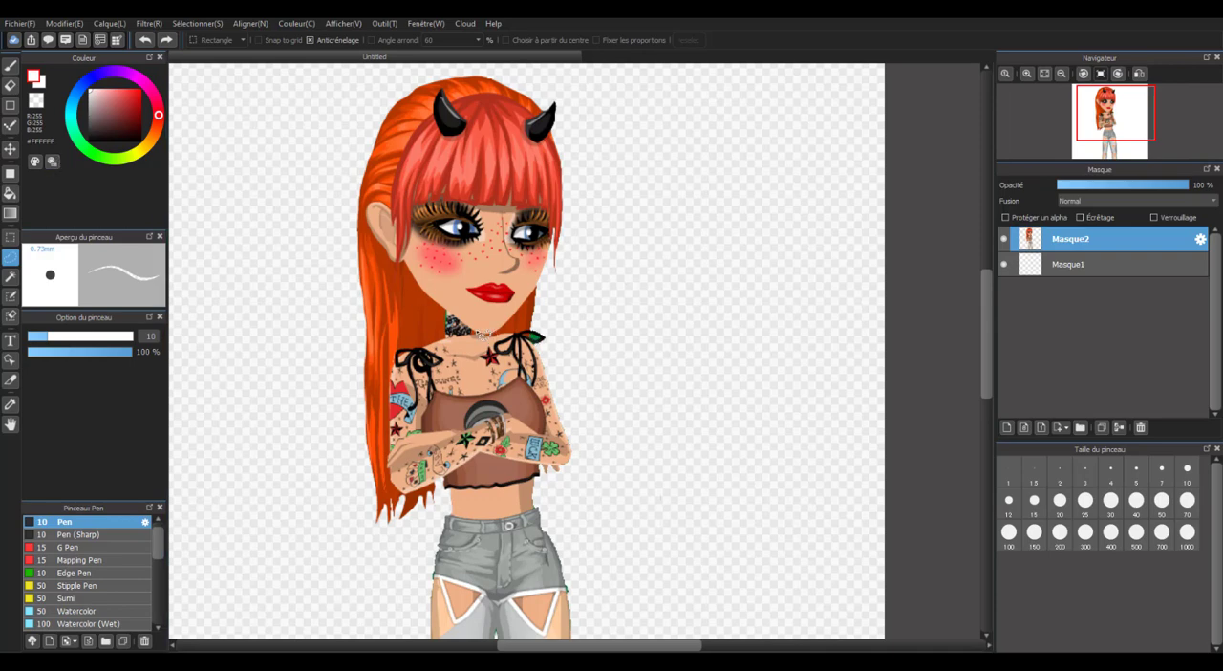
scroll(501, 313, down, 3)
scroll(507, 310, up, 2)
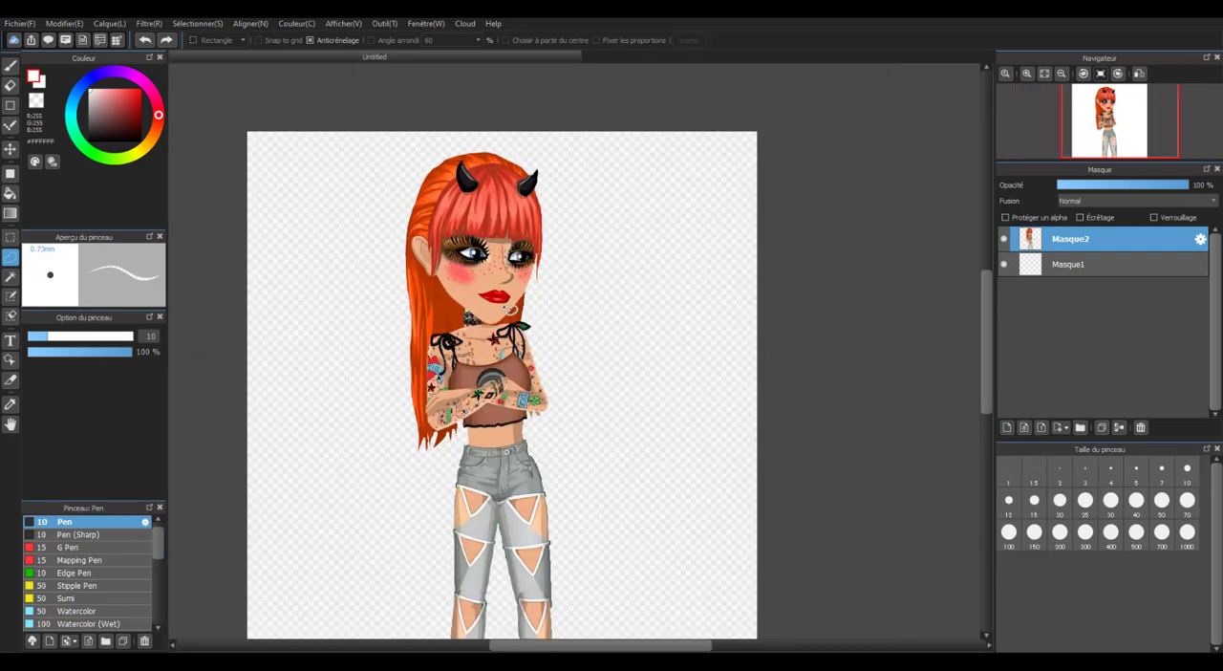
scroll(503, 307, down, 1)
scroll(502, 307, up, 1)
scroll(511, 308, down, 1)
scroll(498, 367, up, 1)
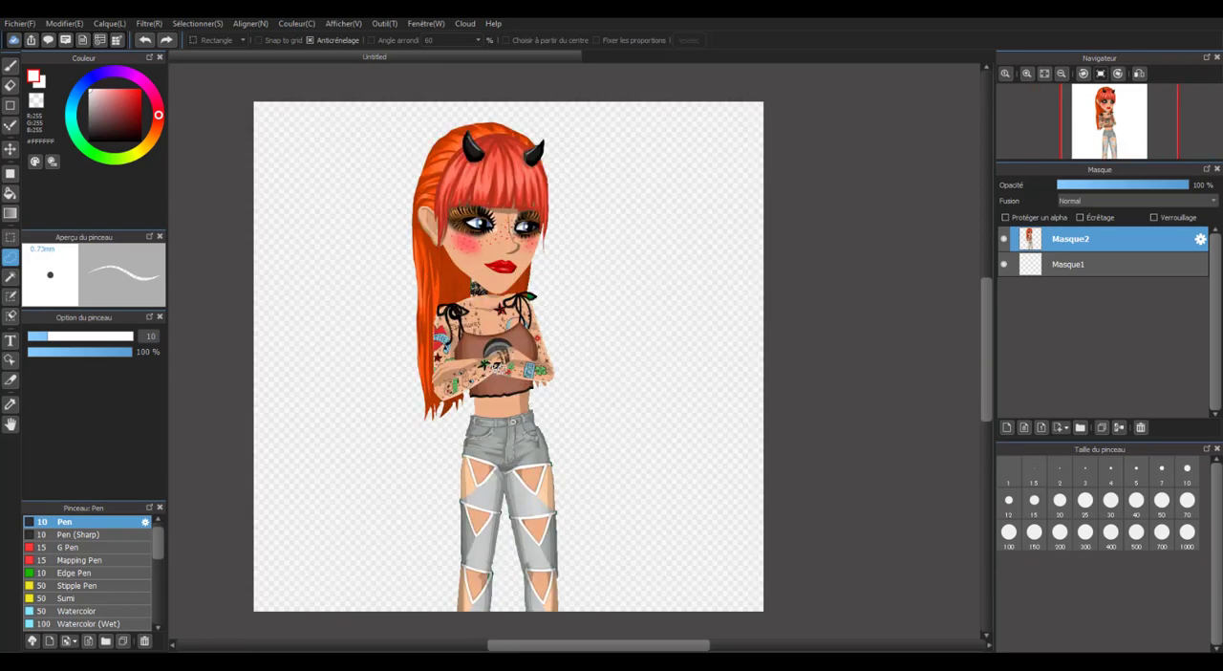
Import the image "Clem x violet" from the Images folder as a layer directly above Masque1, behind the avatar.
click(1112, 264)
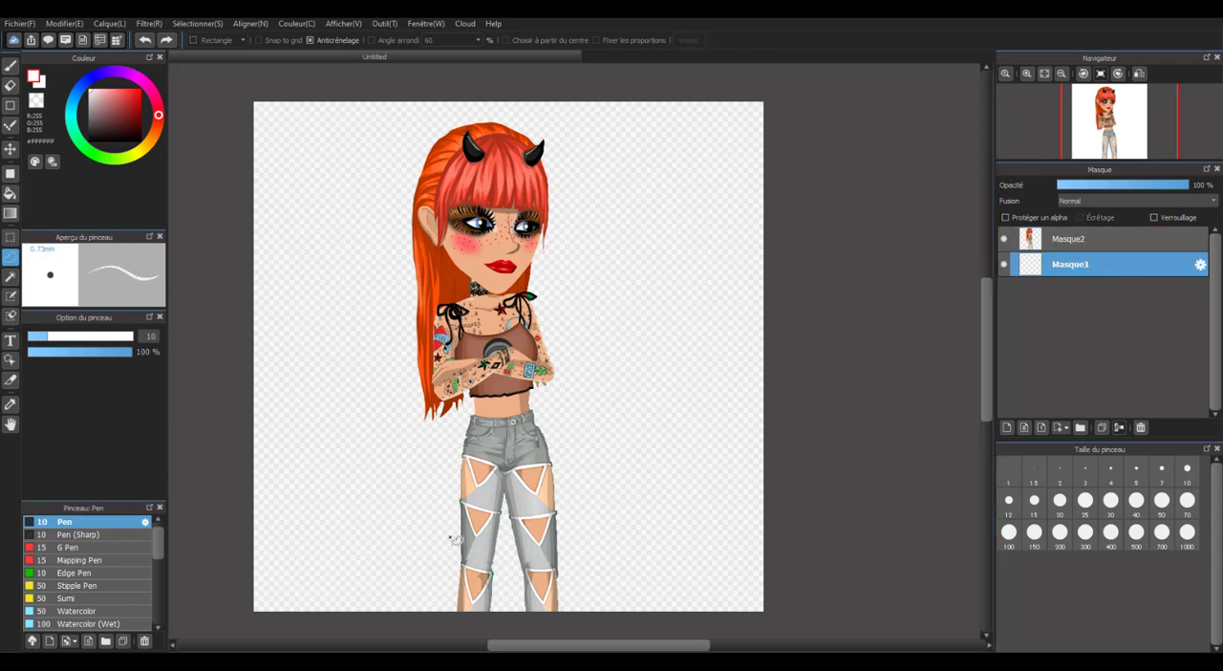
click(20, 23)
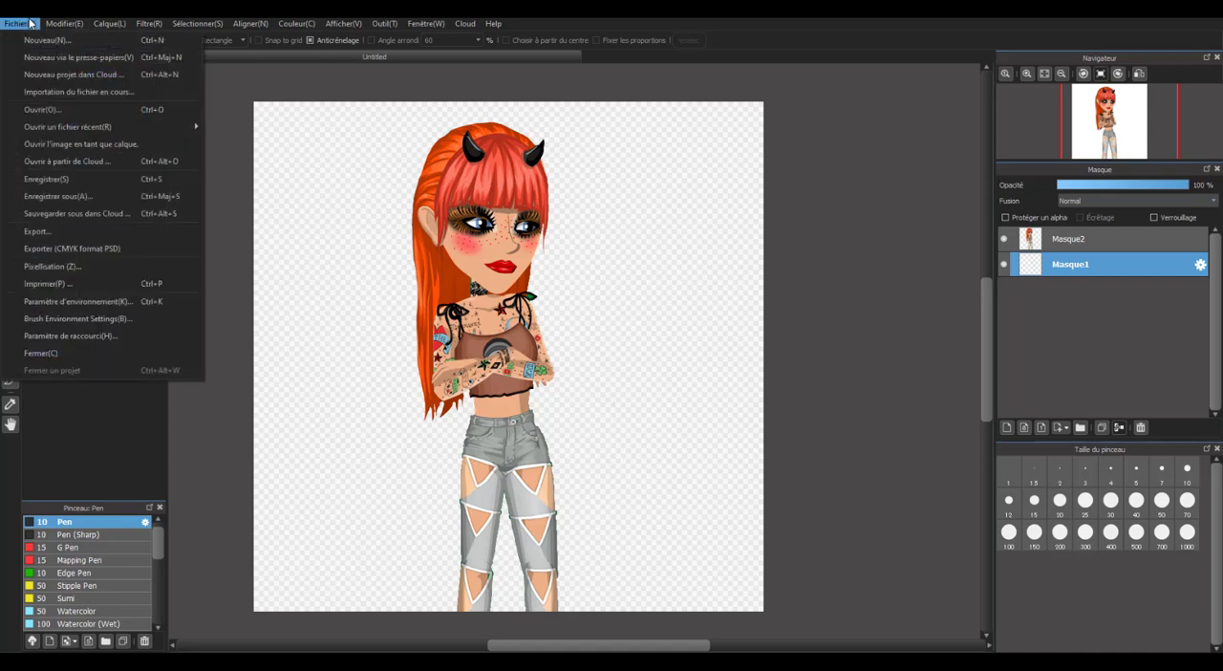
click(71, 144)
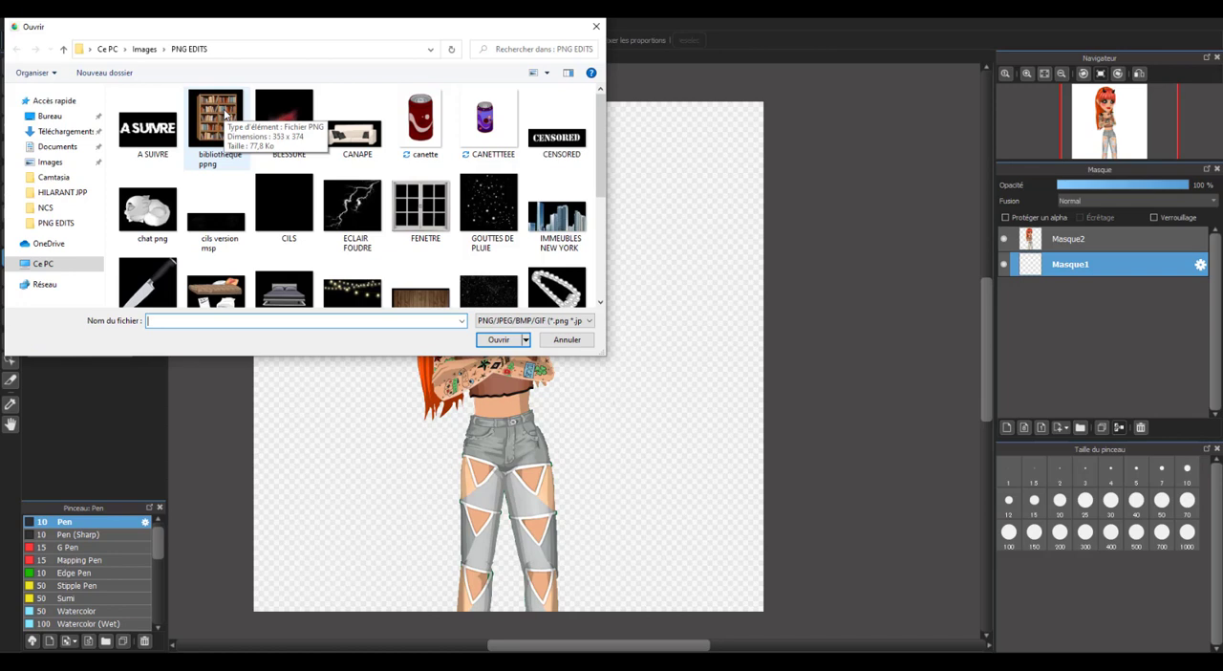
scroll(268, 247, down, 3)
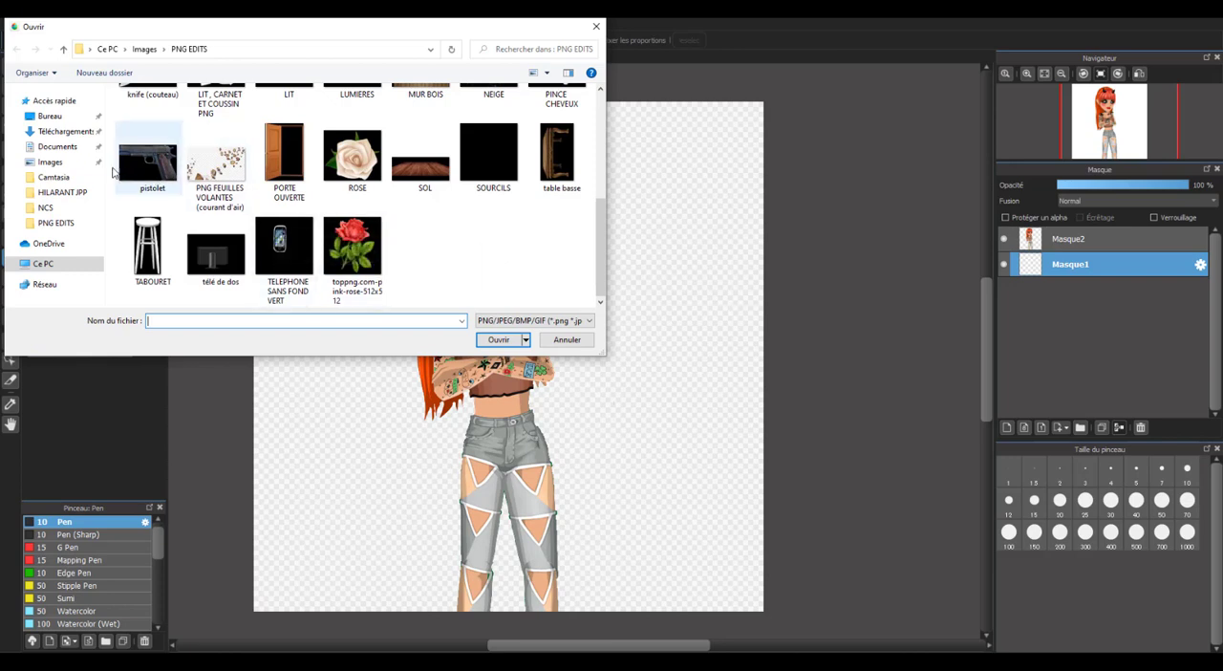
click(71, 167)
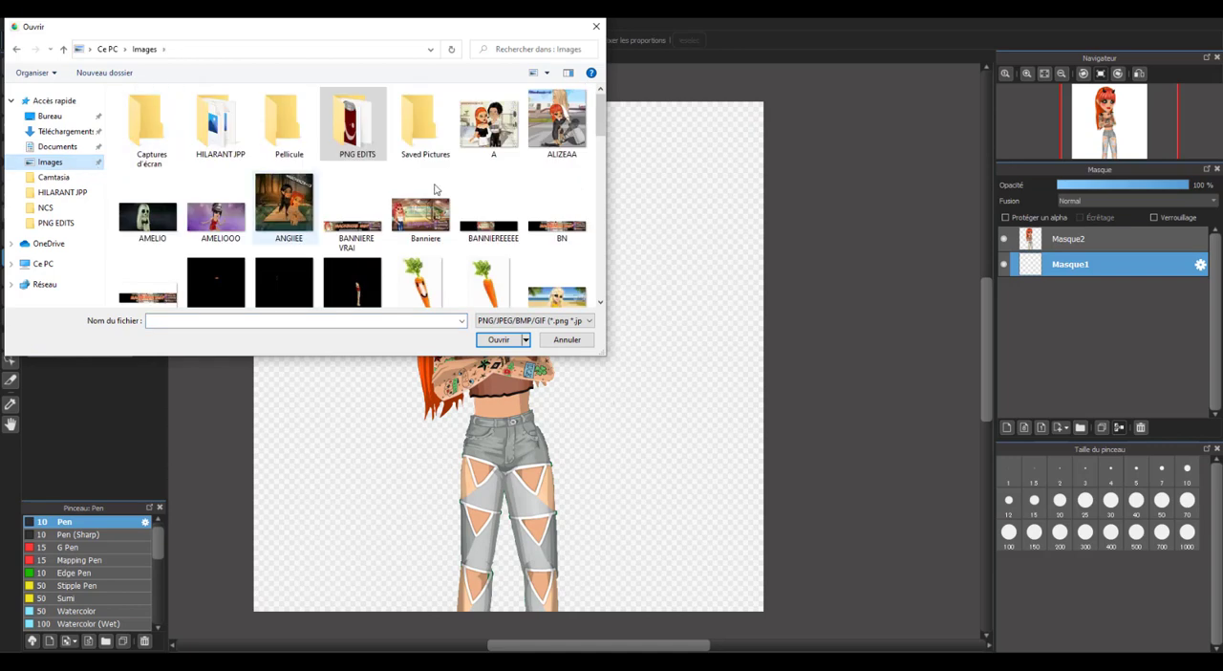
scroll(416, 223, down, 1)
scroll(471, 230, down, 1)
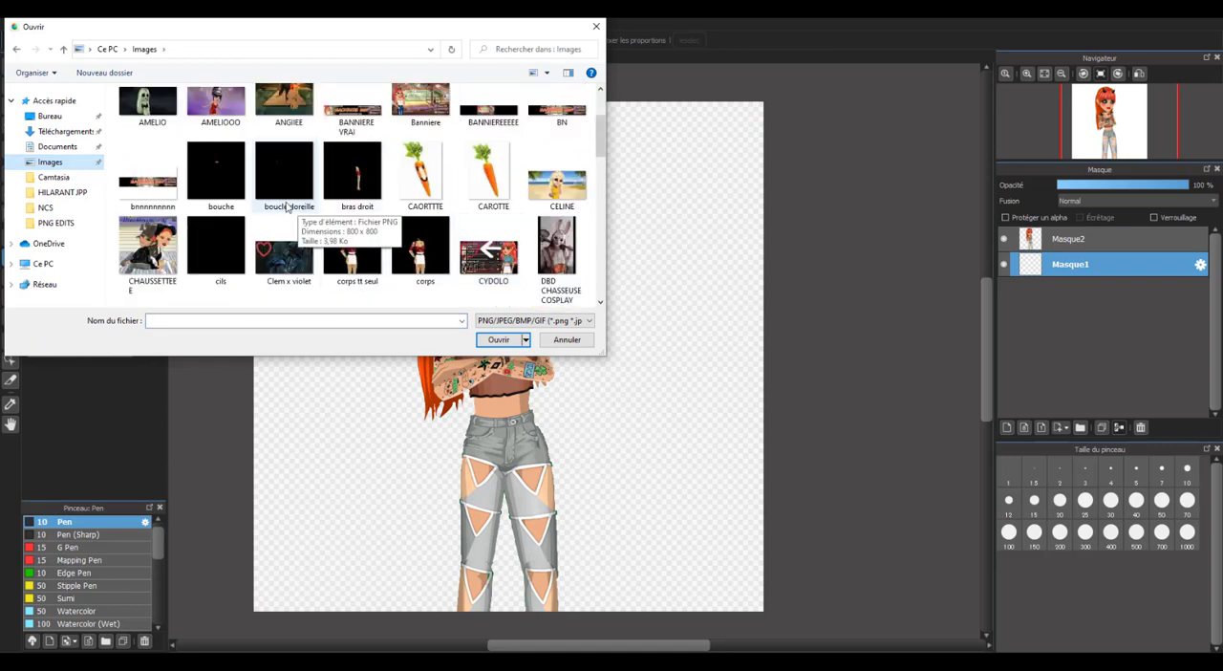
scroll(334, 215, down, 1)
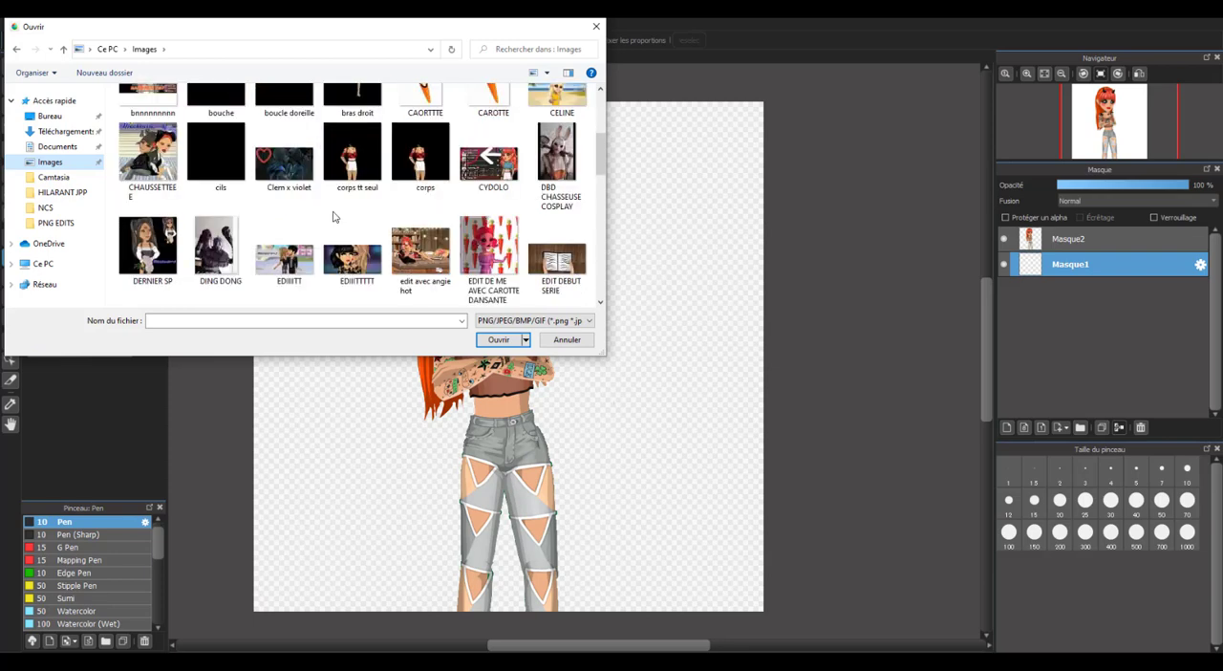
double_click(295, 172)
scroll(480, 334, up, 1)
scroll(365, 243, down, 4)
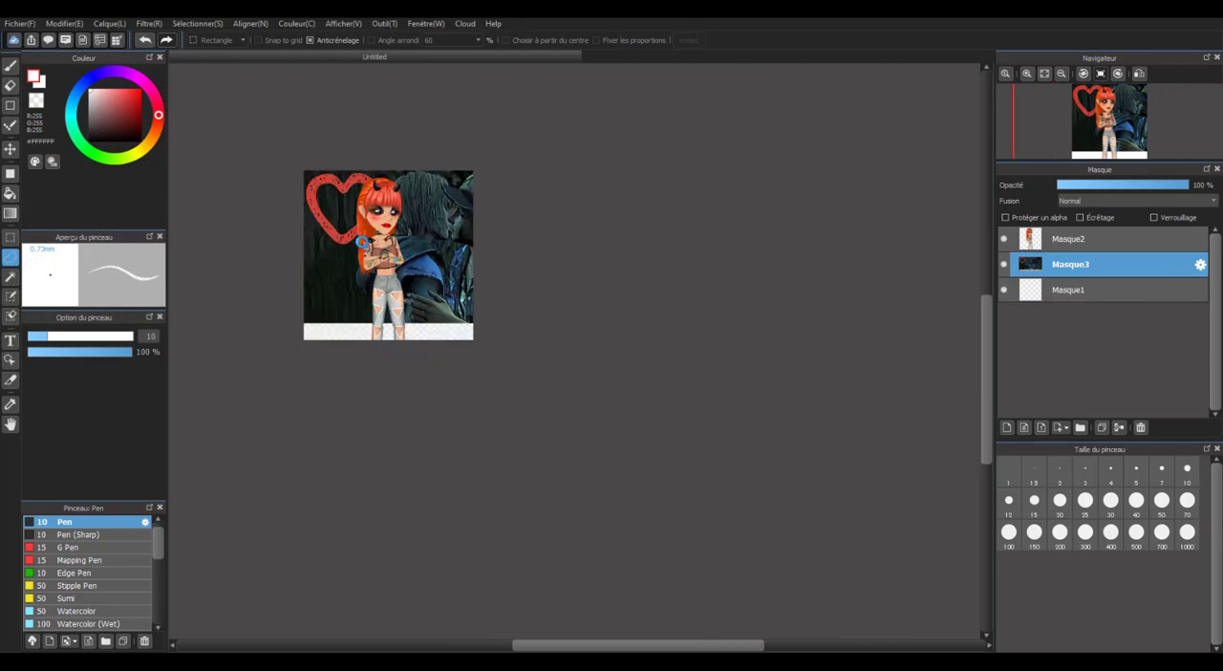
Transform the imported background image, enlarging and repositioning it until it covers the whole canvas, and apply the transformation.
scroll(328, 221, up, 2)
click(189, 21)
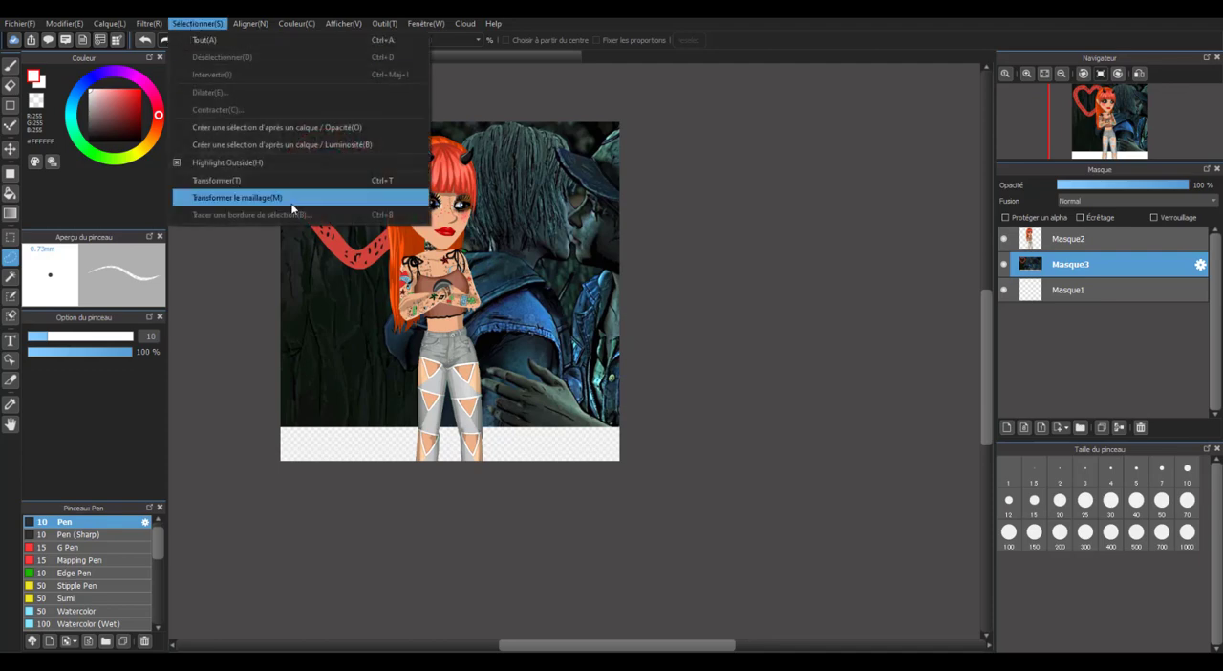
click(219, 180)
drag(472, 258, 395, 293)
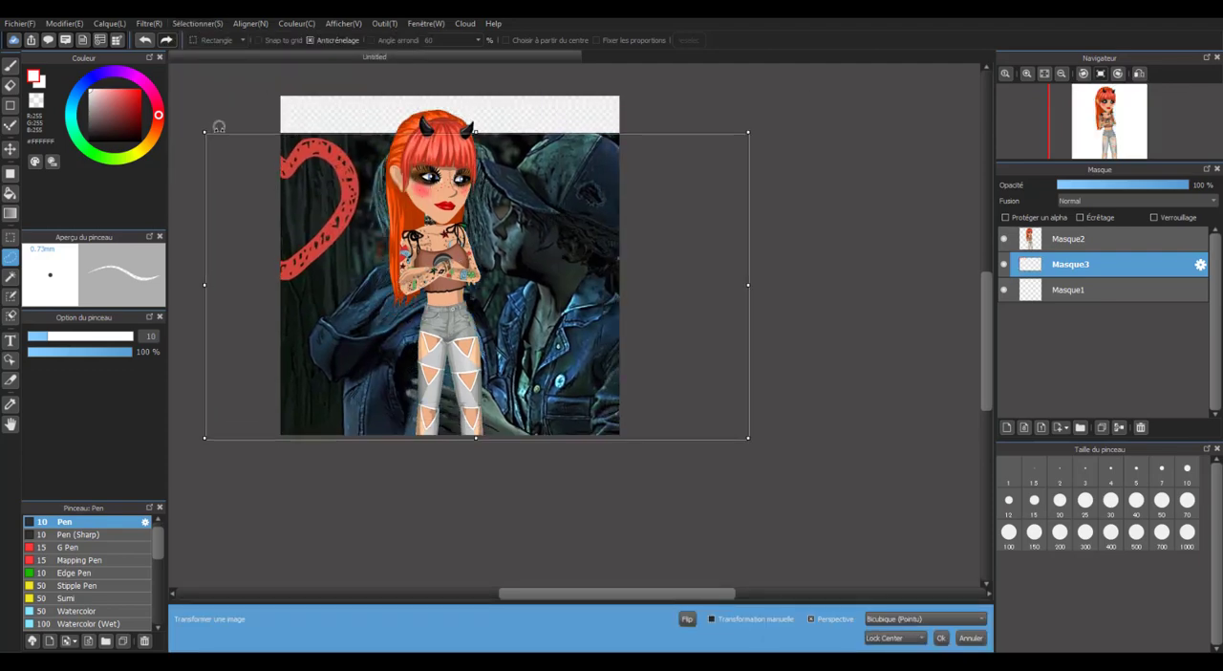
drag(206, 133, 115, 82)
mouse_move(345, 198)
mouse_down()
mouse_move(299, 173)
mouse_move(292, 196)
mouse_move(277, 186)
mouse_move(341, 204)
mouse_move(256, 173)
mouse_move(349, 211)
mouse_up()
scroll(472, 233, down, 4)
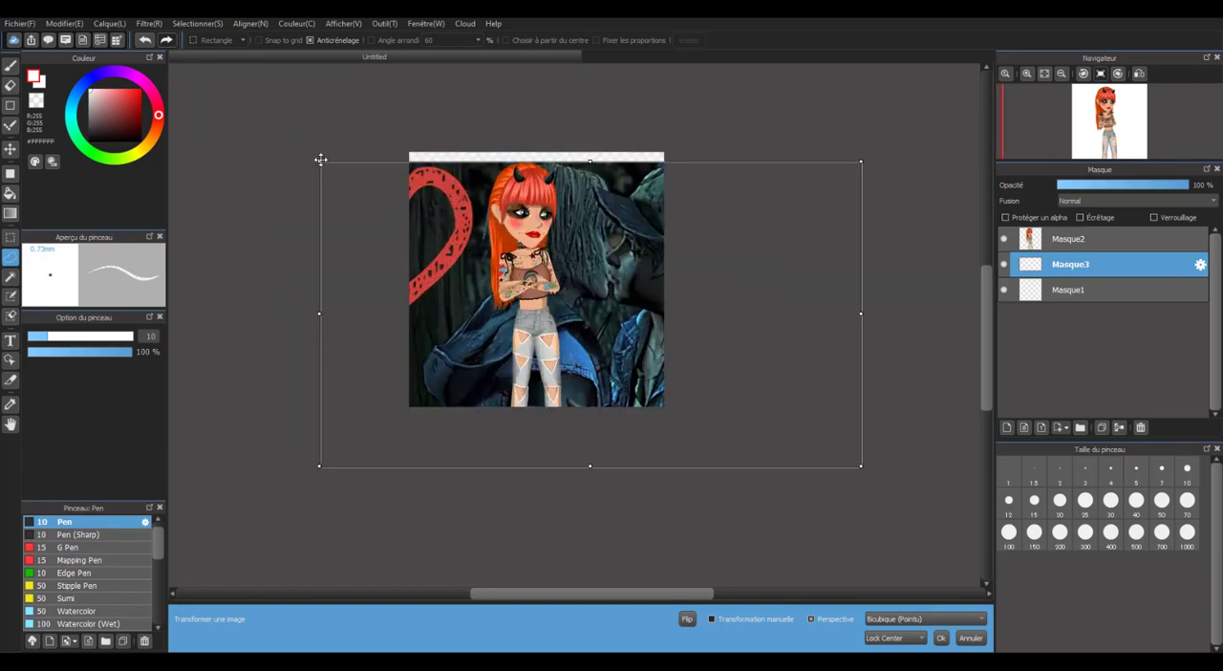
drag(319, 159, 285, 114)
drag(533, 285, 490, 282)
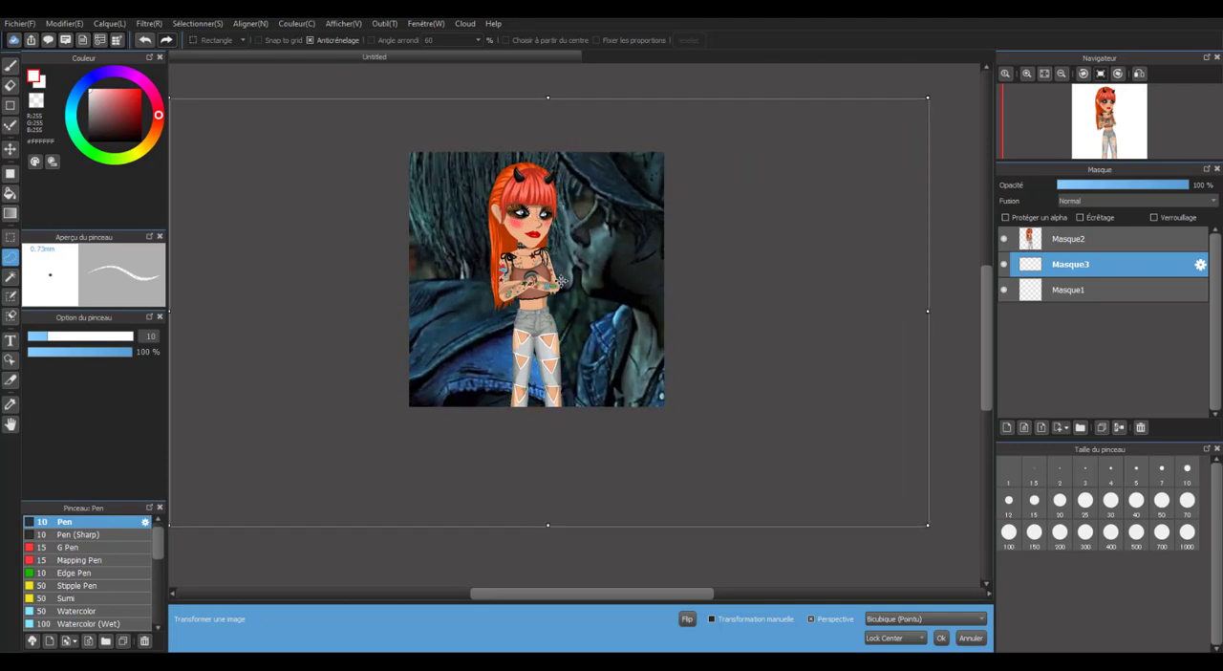
click(1067, 287)
click(661, 347)
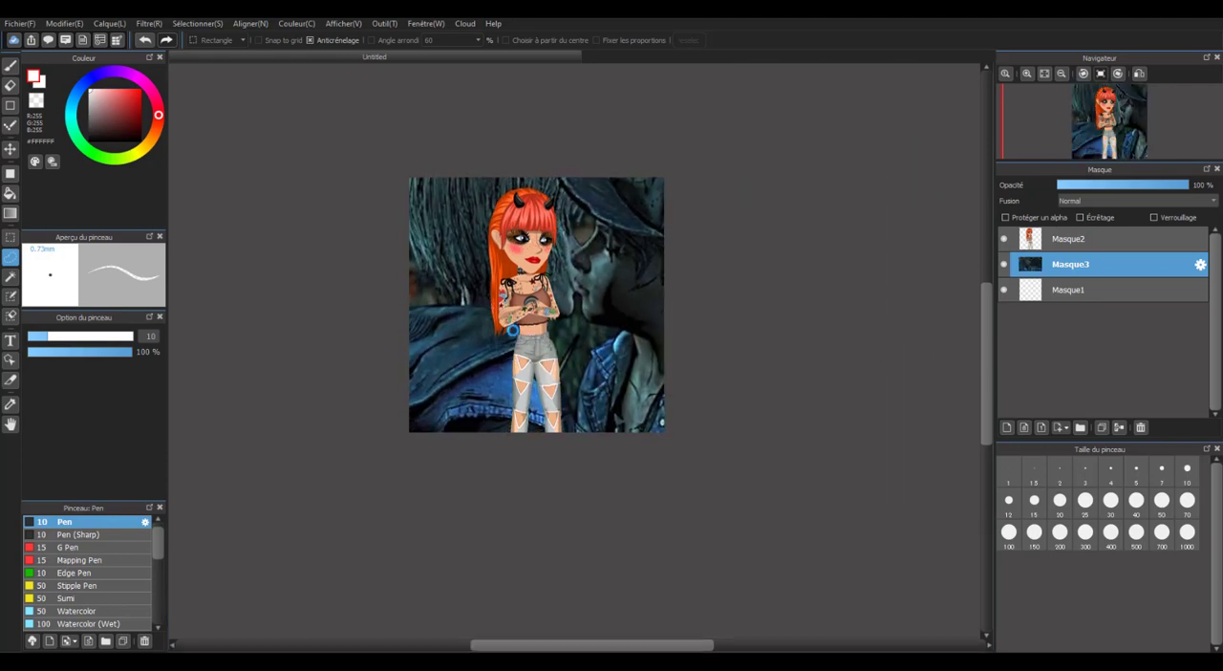
Inspect how the avatar looks against the new background at different magnifications.
scroll(530, 330, down, 2)
scroll(531, 330, up, 4)
scroll(528, 329, down, 1)
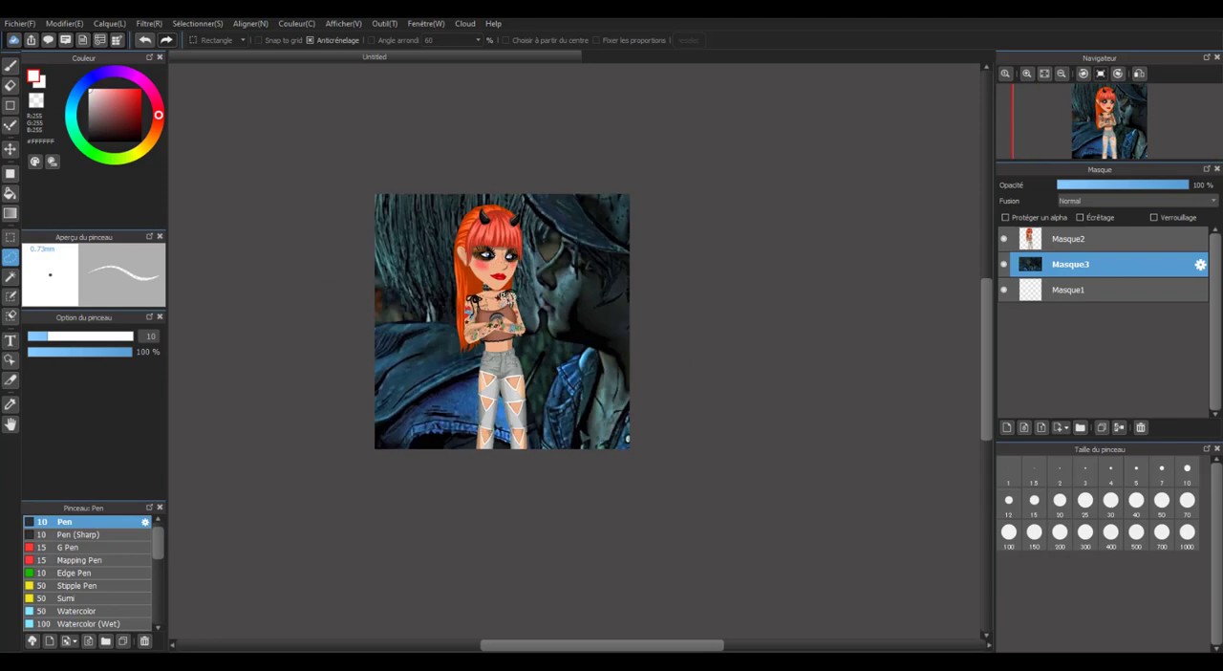
scroll(529, 329, up, 2)
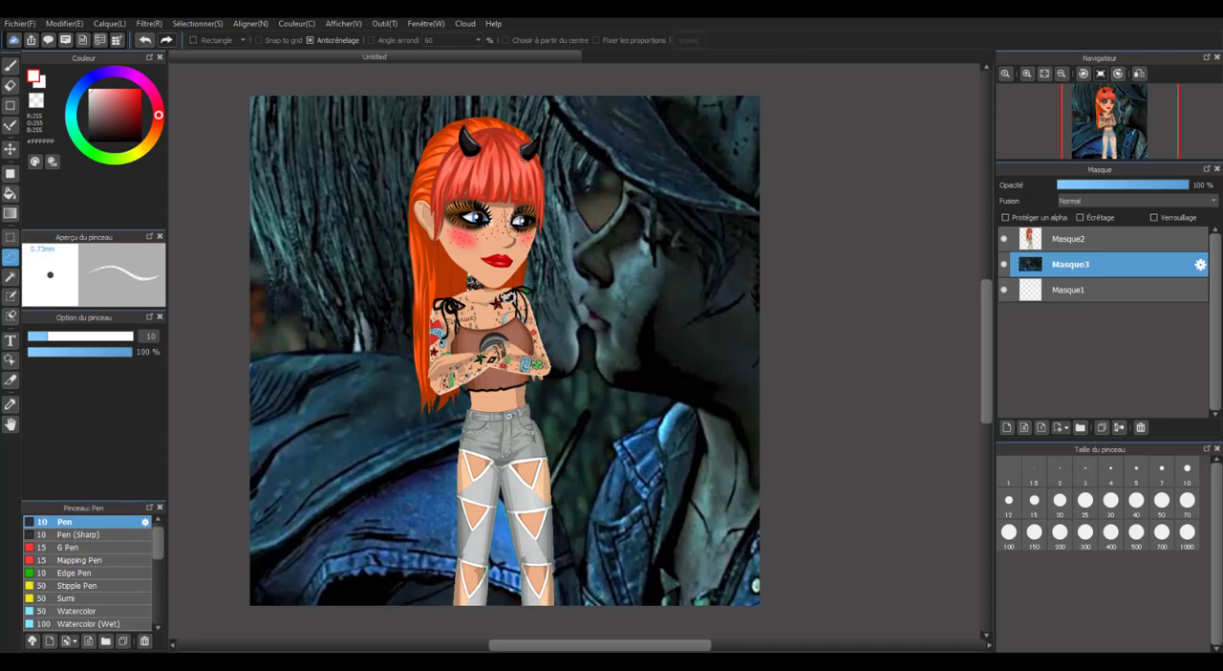
scroll(534, 295, down, 1)
scroll(540, 298, up, 2)
scroll(545, 302, down, 2)
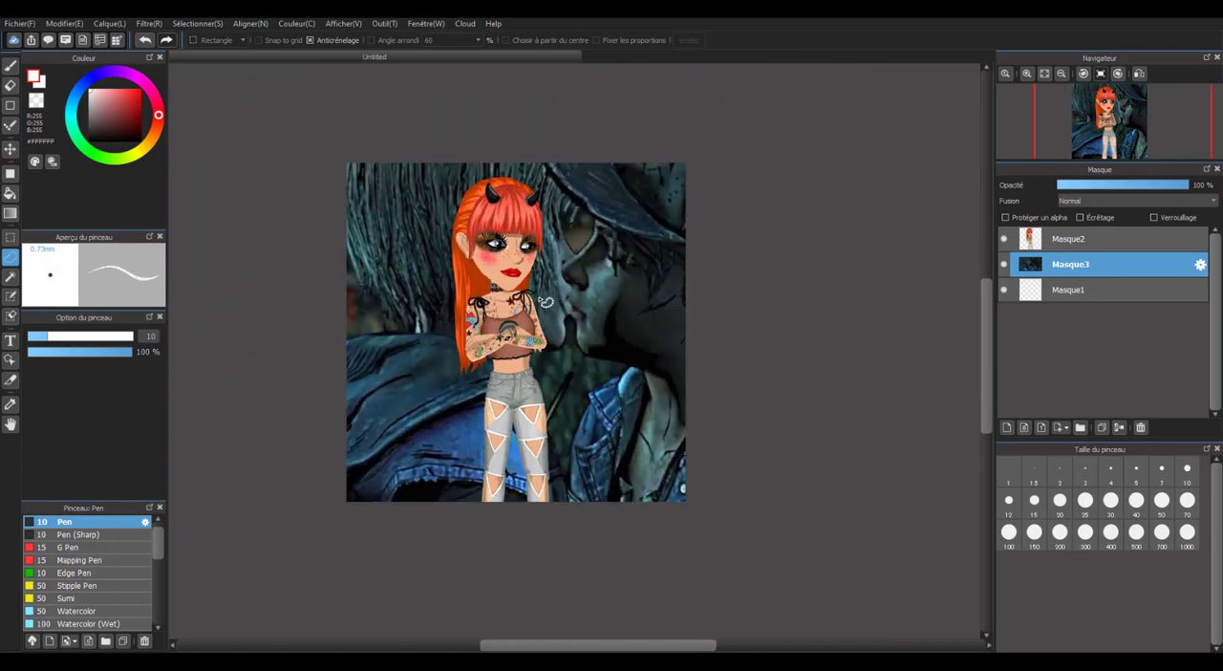
scroll(545, 302, up, 2)
scroll(540, 296, down, 2)
scroll(489, 256, up, 1)
scroll(497, 262, up, 1)
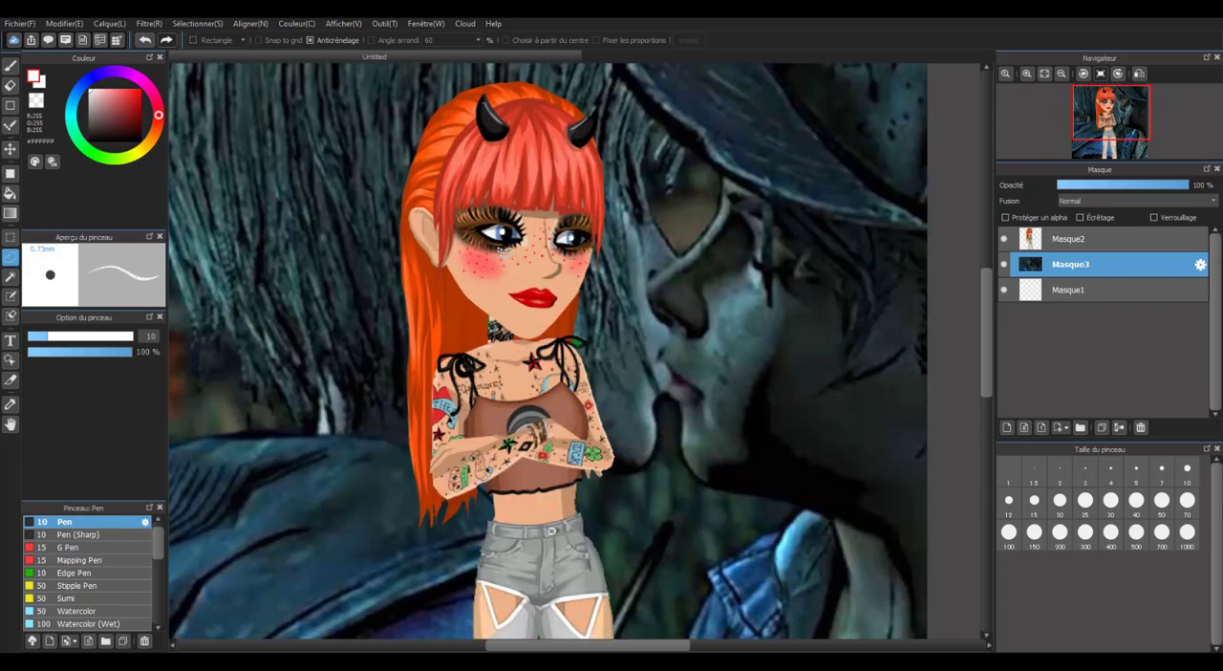
scroll(504, 253, down, 2)
scroll(508, 325, up, 1)
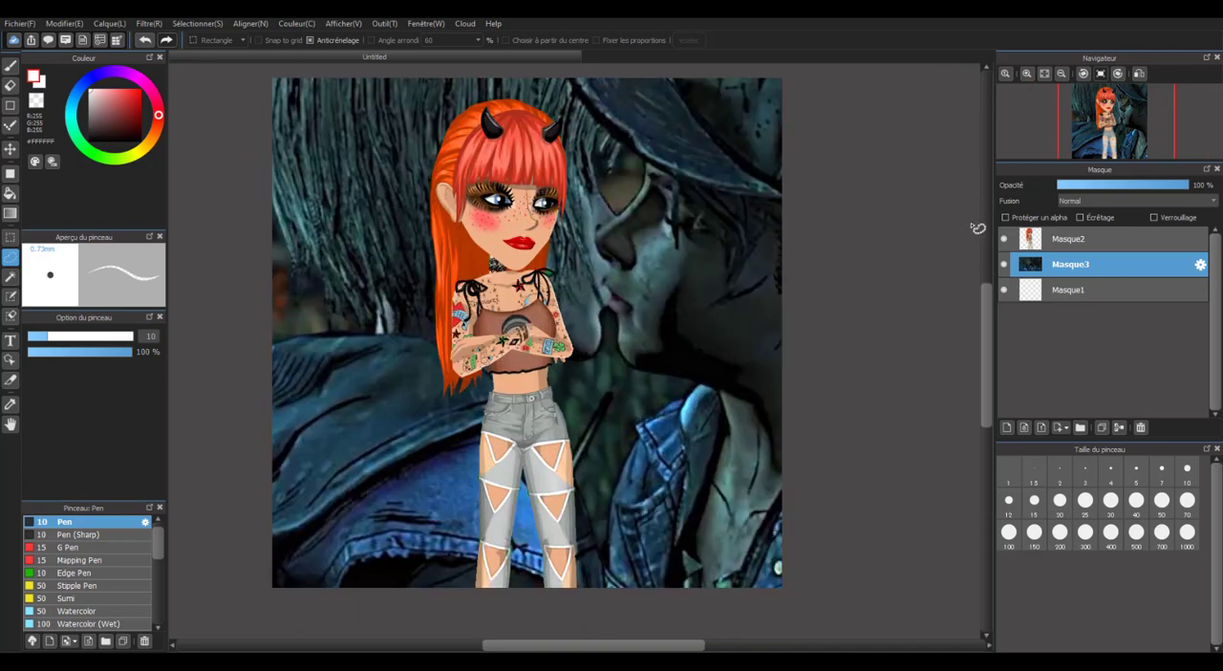
scroll(584, 373, down, 1)
scroll(584, 372, up, 1)
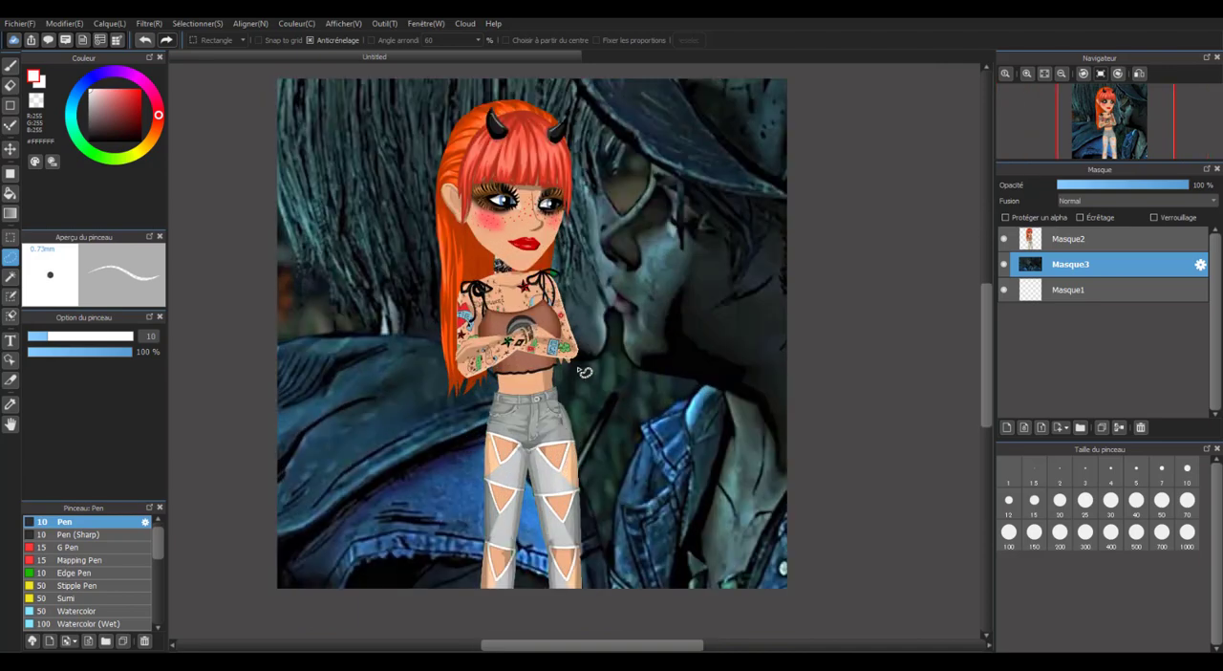
scroll(540, 208, up, 1)
scroll(541, 209, down, 1)
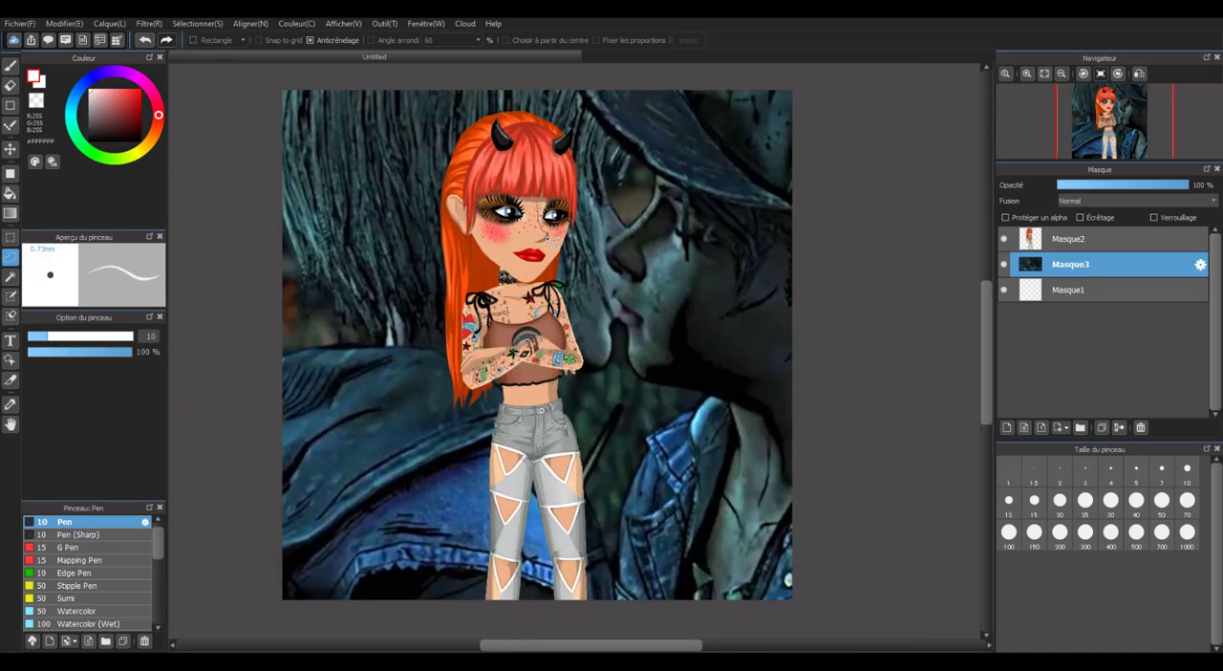
scroll(545, 244, down, 1)
scroll(538, 265, up, 1)
scroll(516, 272, down, 1)
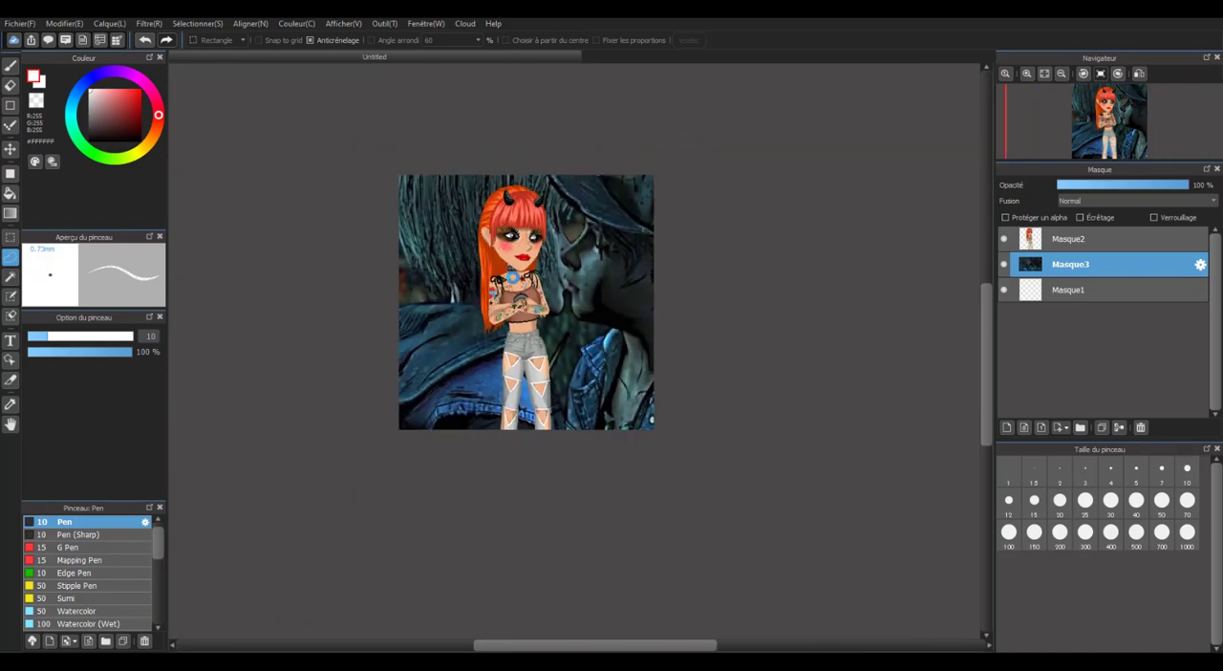
scroll(513, 276, up, 2)
scroll(511, 276, down, 1)
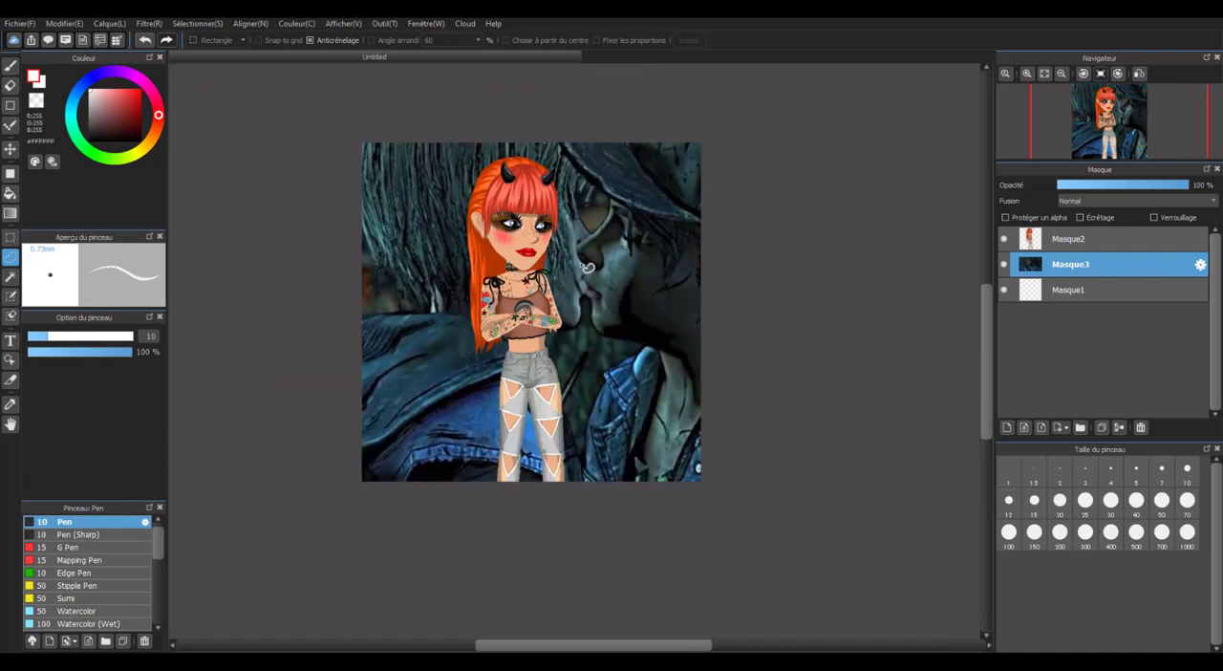
Import the BLESSURE image from the PNG EDITS folder as a layer directly above the avatar layer Masque2.
click(1071, 237)
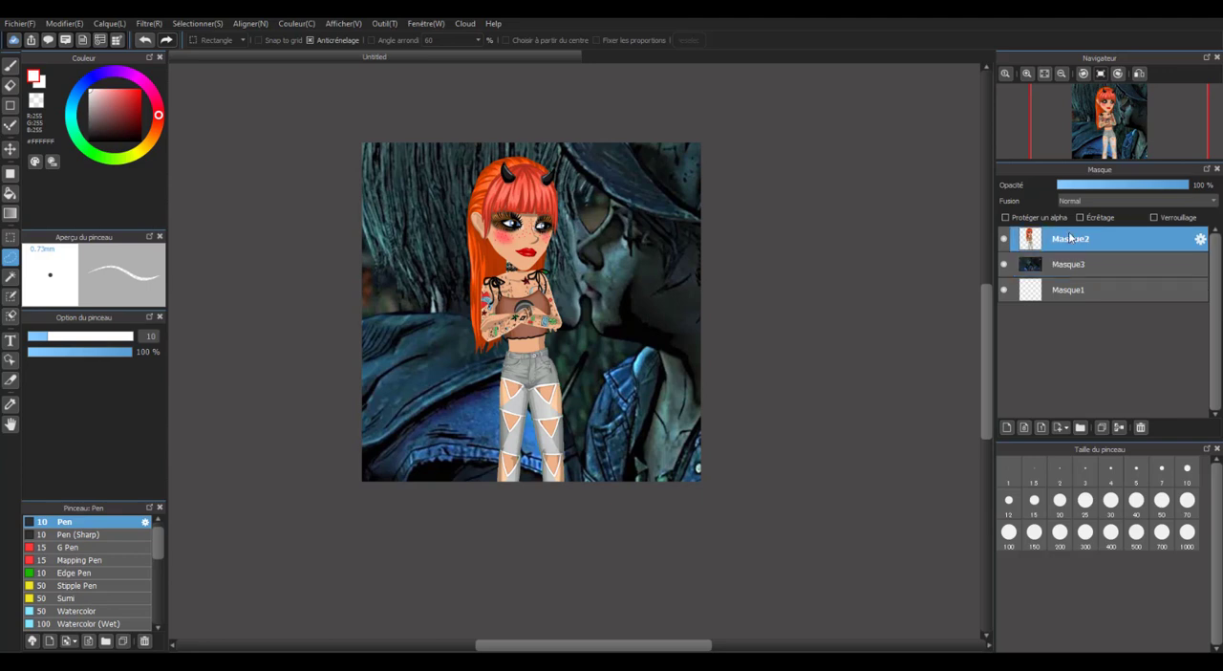
click(33, 25)
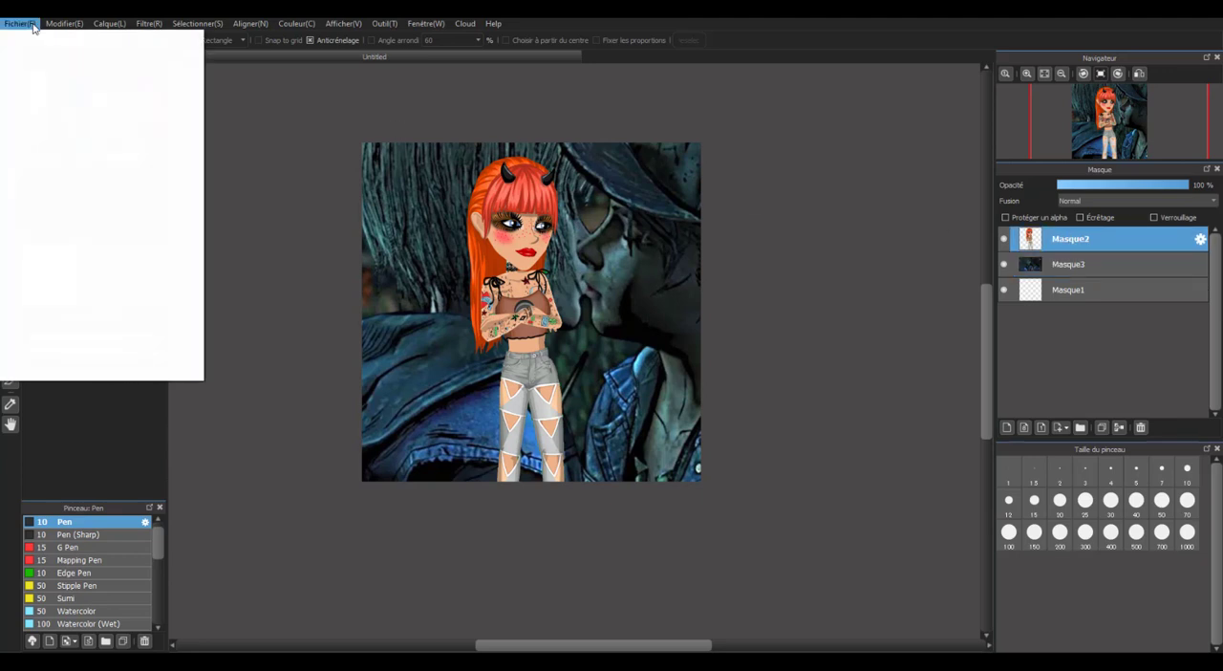
click(116, 144)
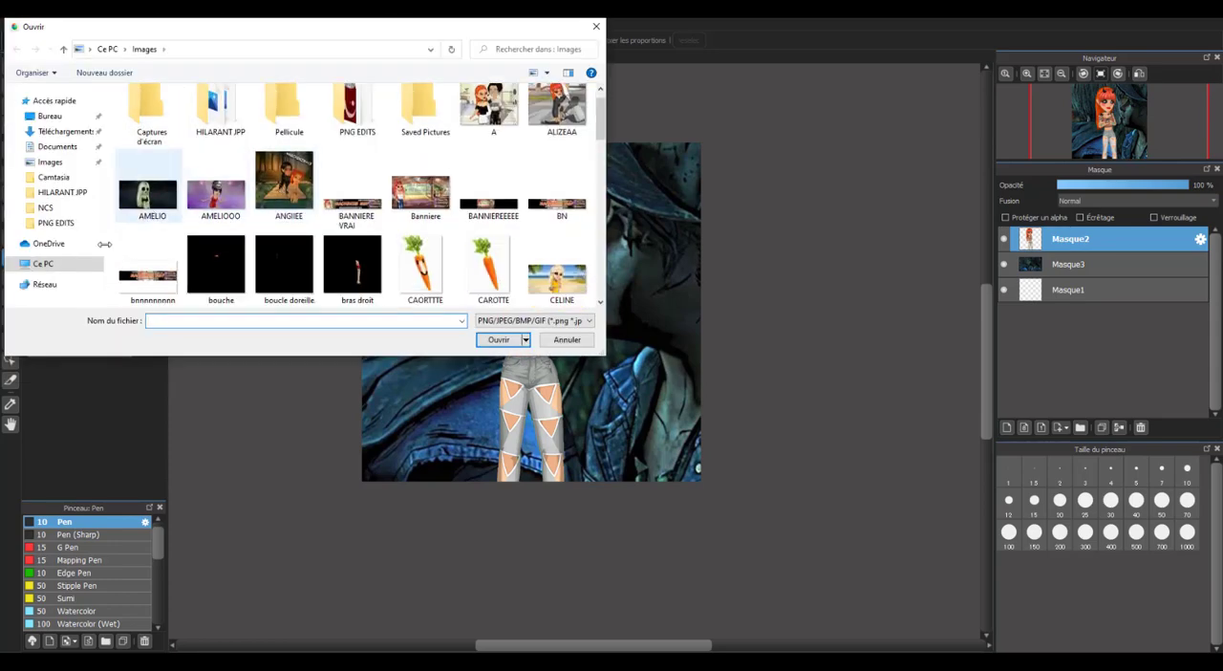
click(56, 223)
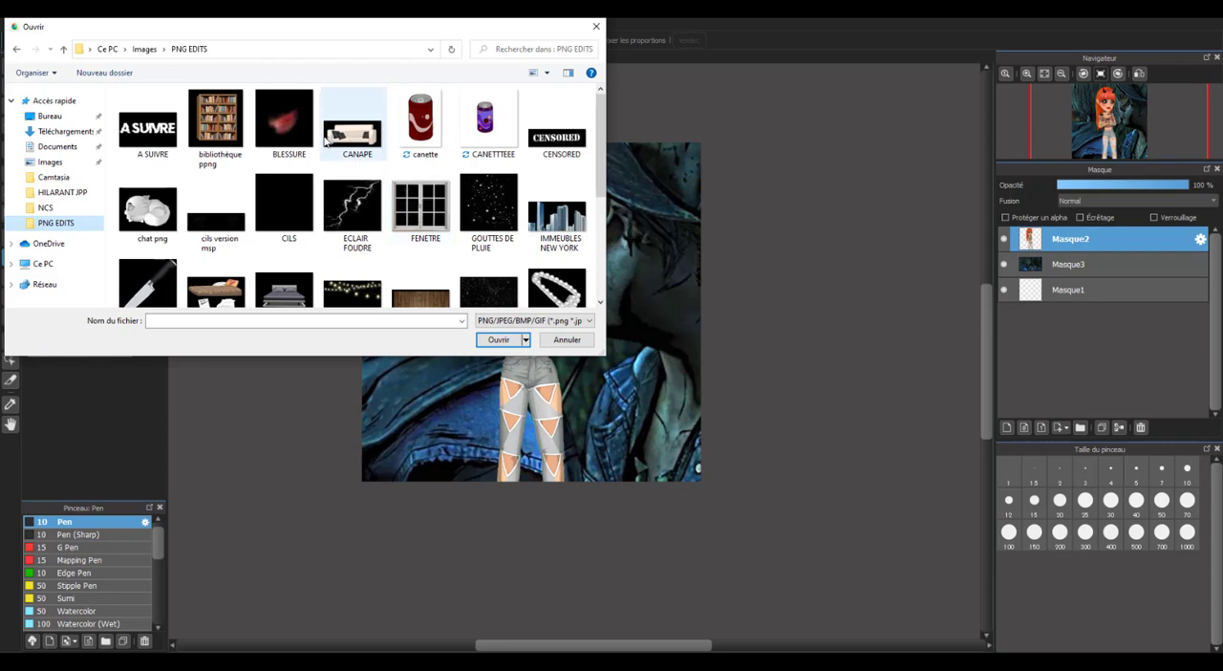
double_click(284, 119)
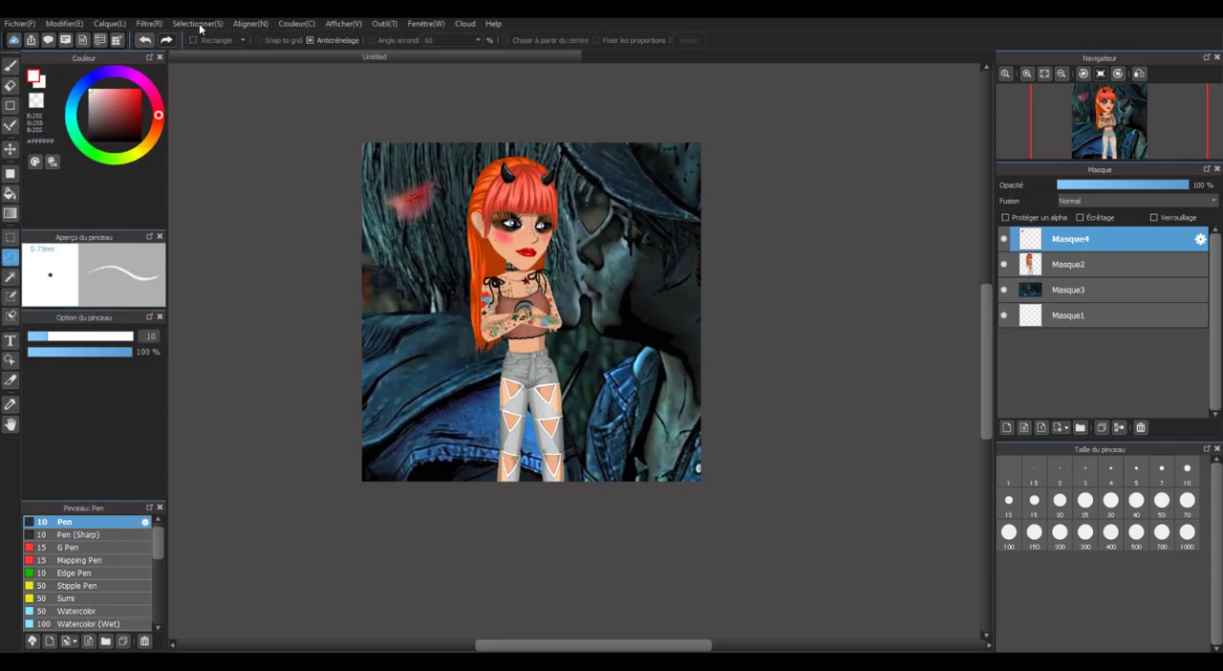
Transform the wound image, moving it onto the avatar's cheek and shrinking it to fit below the eye, and apply.
click(218, 24)
click(244, 180)
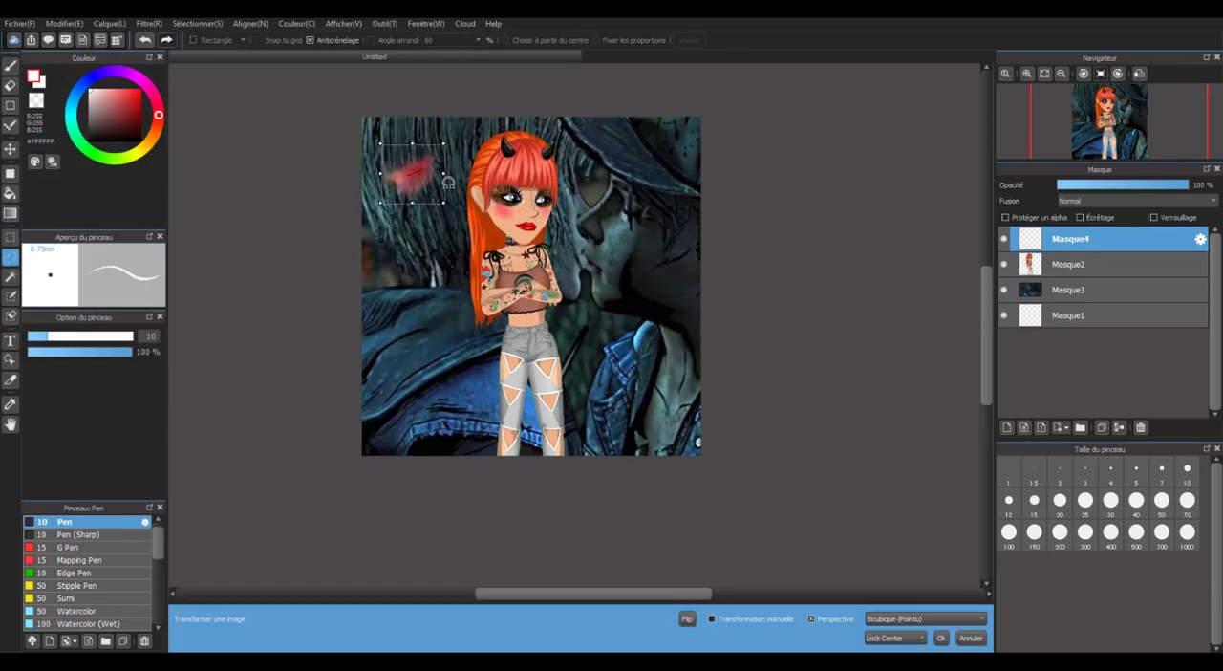
scroll(514, 188, up, 2)
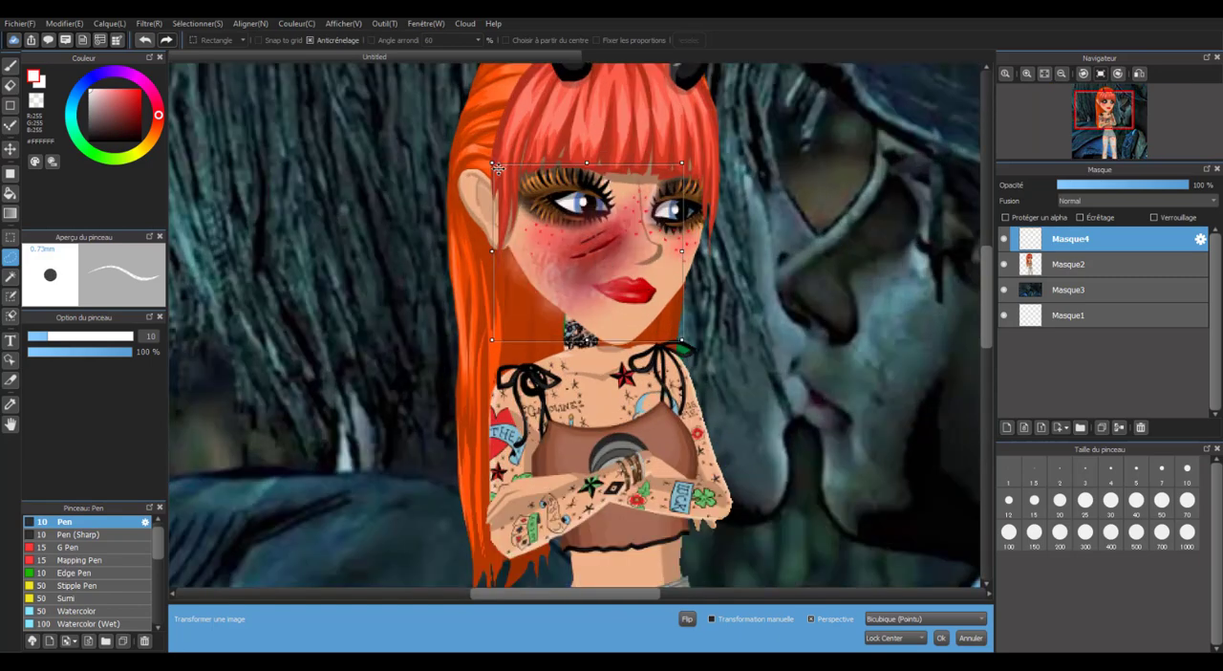
drag(492, 163, 629, 253)
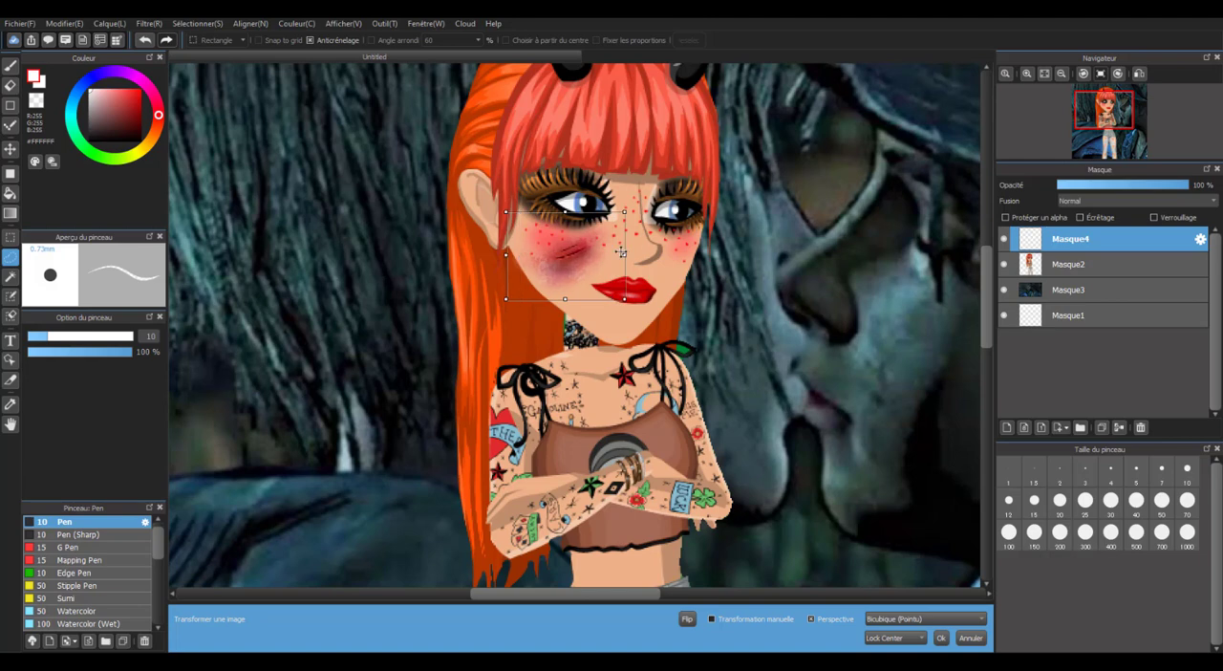
click(1043, 324)
click(663, 350)
scroll(656, 321, down, 5)
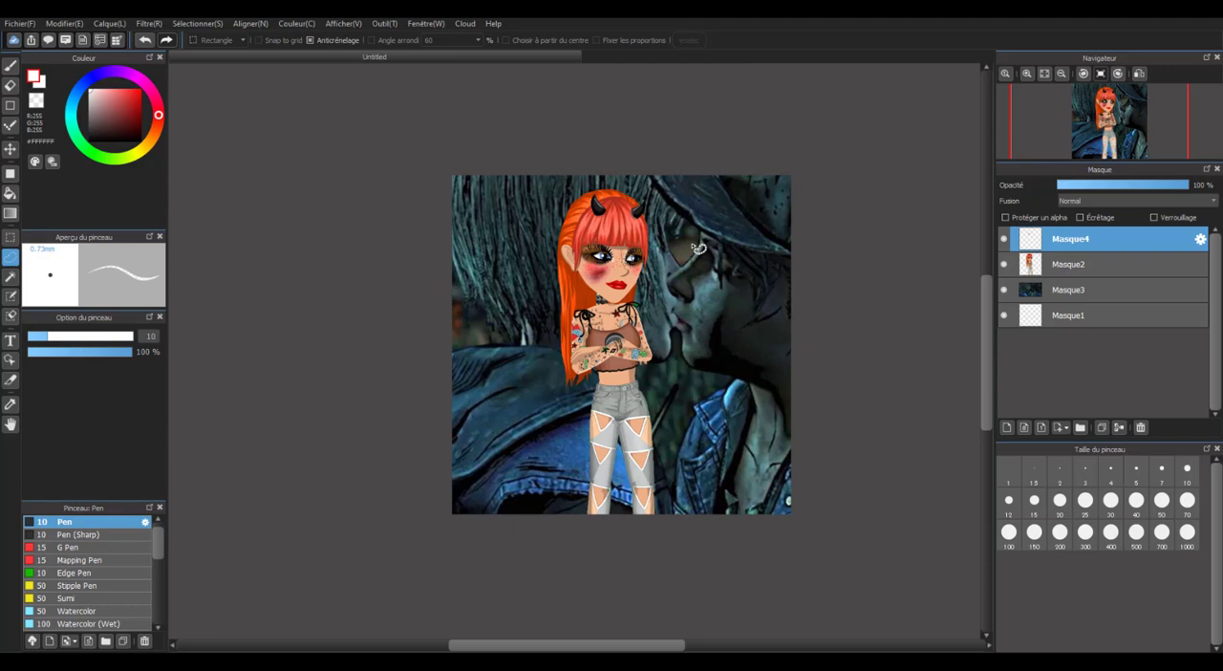
Add a new layer above the wound layer and ready the Brush tool with pure red (#FF0000) for painting.
drag(699, 247, 690, 246)
click(1007, 428)
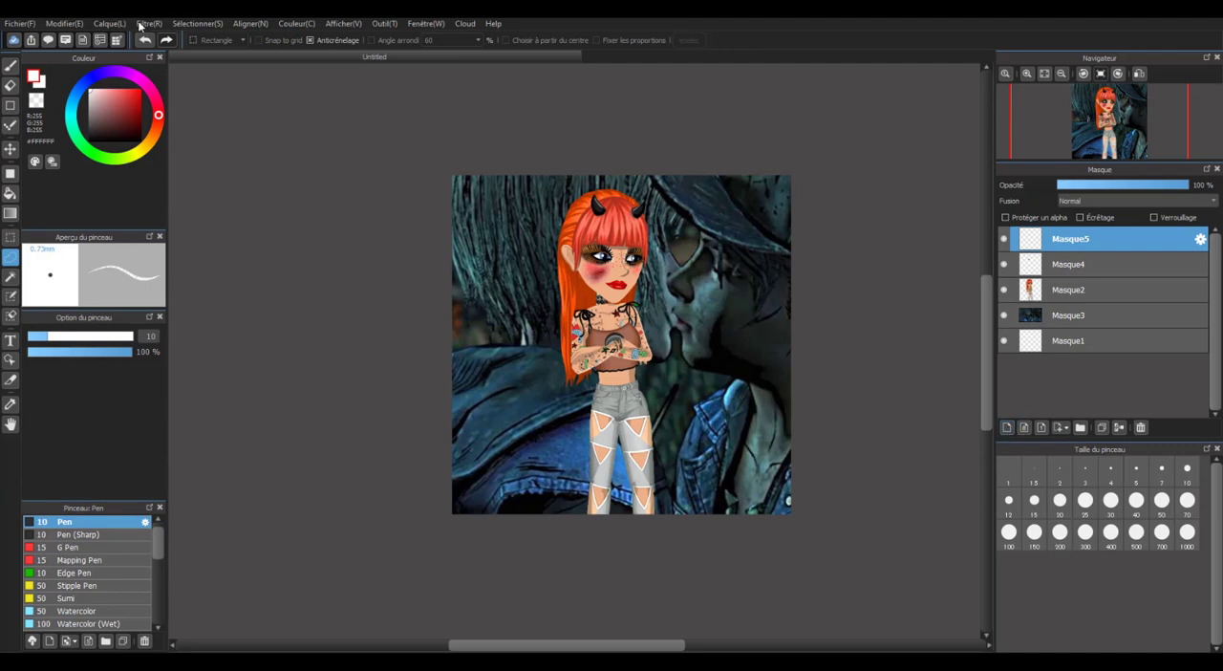
click(94, 100)
drag(93, 99, 179, 79)
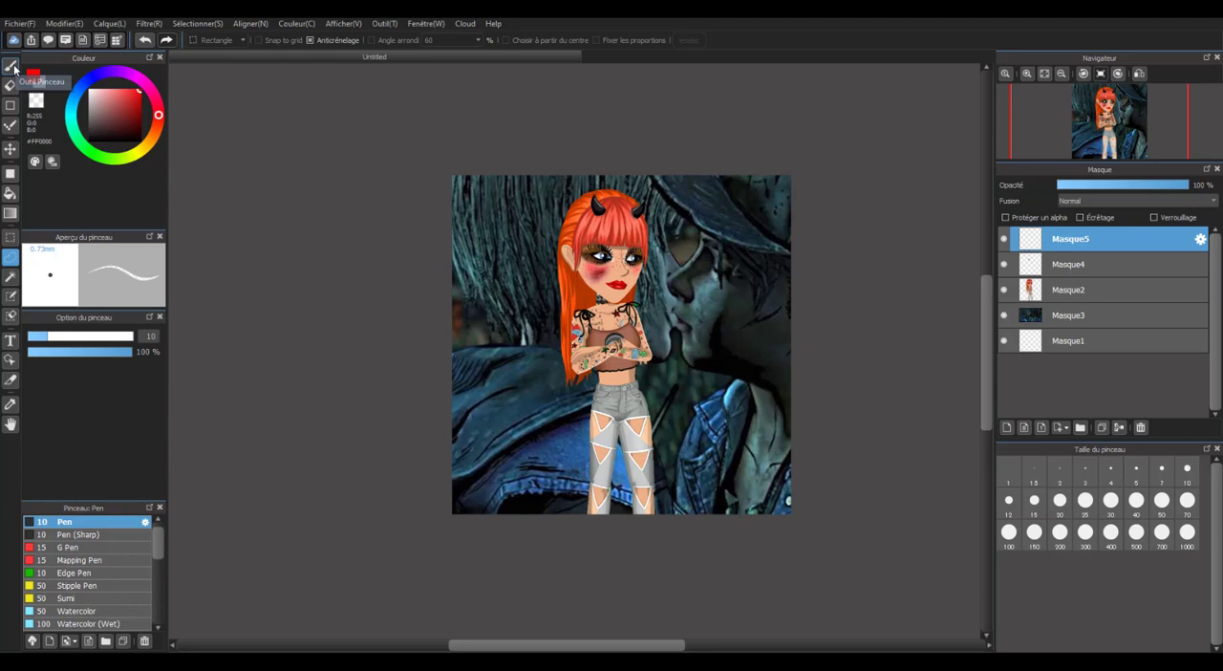
click(12, 66)
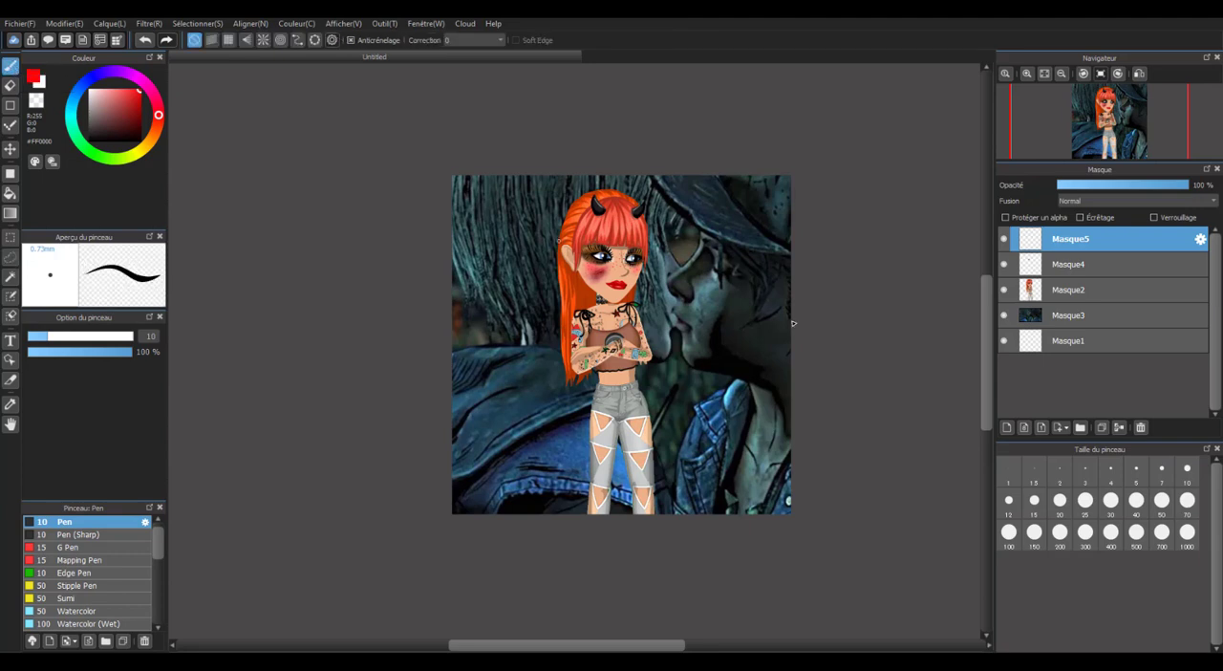
Cover the whole canvas on layer Masque5 with pure red using the Pen at size 1000.
click(1186, 532)
mouse_move(785, 358)
mouse_down()
mouse_move(681, 296)
mouse_move(669, 336)
mouse_move(537, 256)
mouse_move(495, 466)
mouse_move(547, 255)
mouse_up()
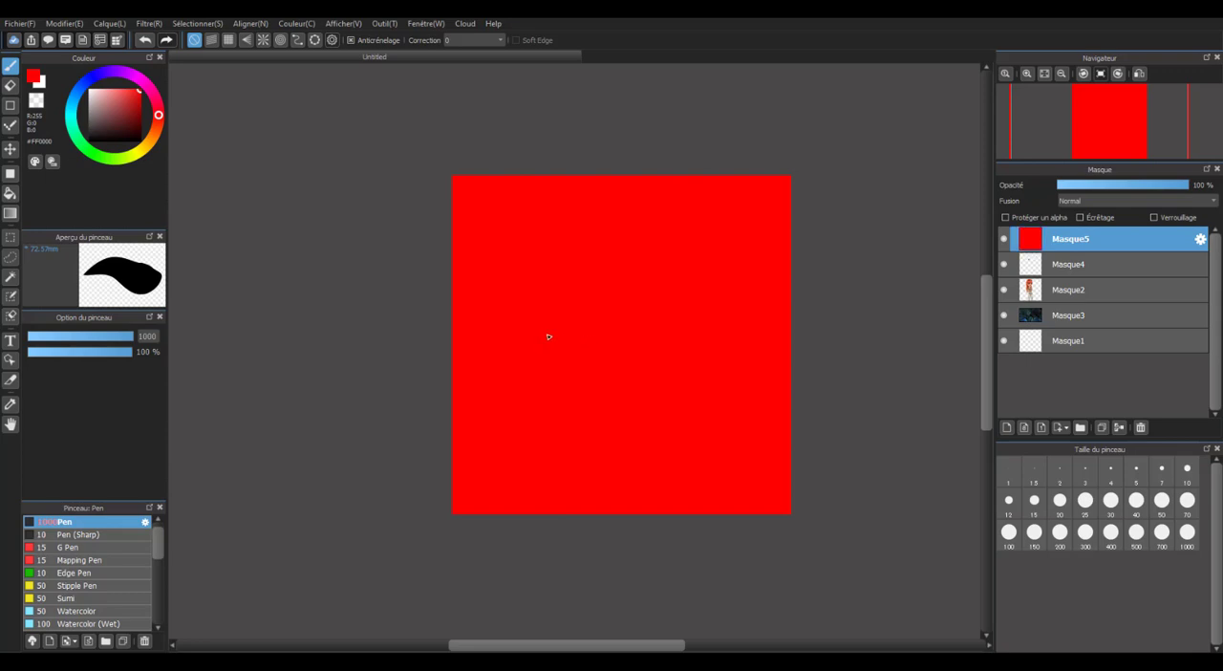
scroll(549, 335, down, 2)
scroll(691, 342, up, 3)
scroll(582, 297, down, 1)
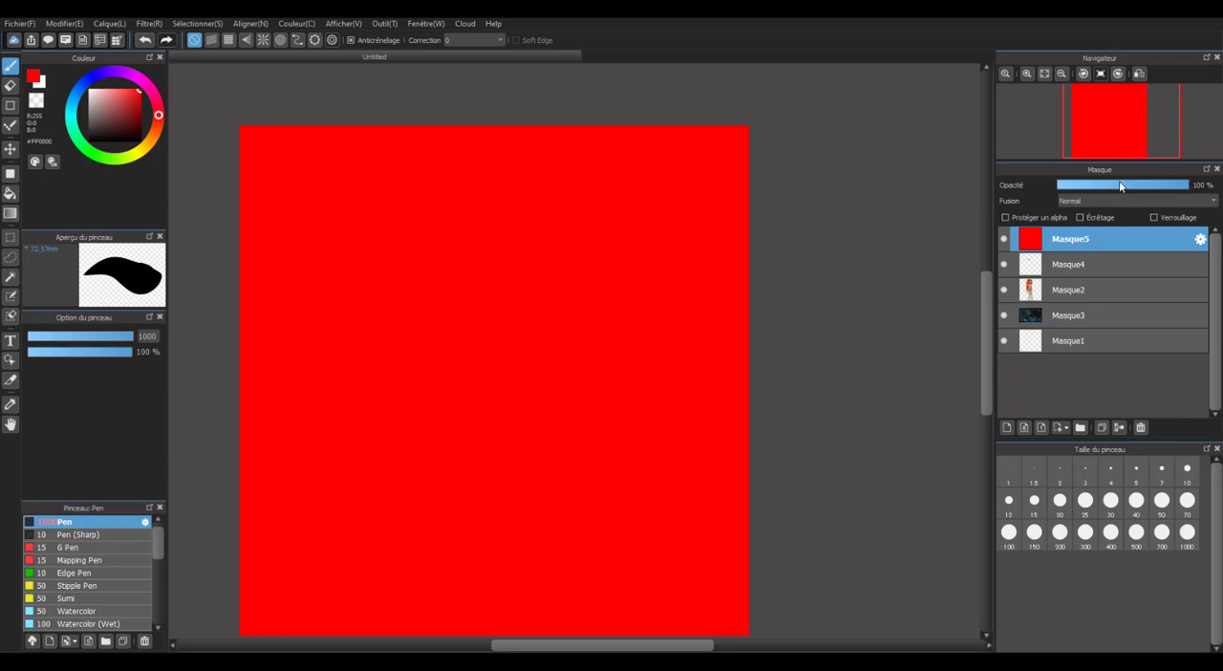
Lower the opacity of the red layer Masque5 to 20%.
scroll(636, 326, down, 2)
scroll(636, 325, up, 2)
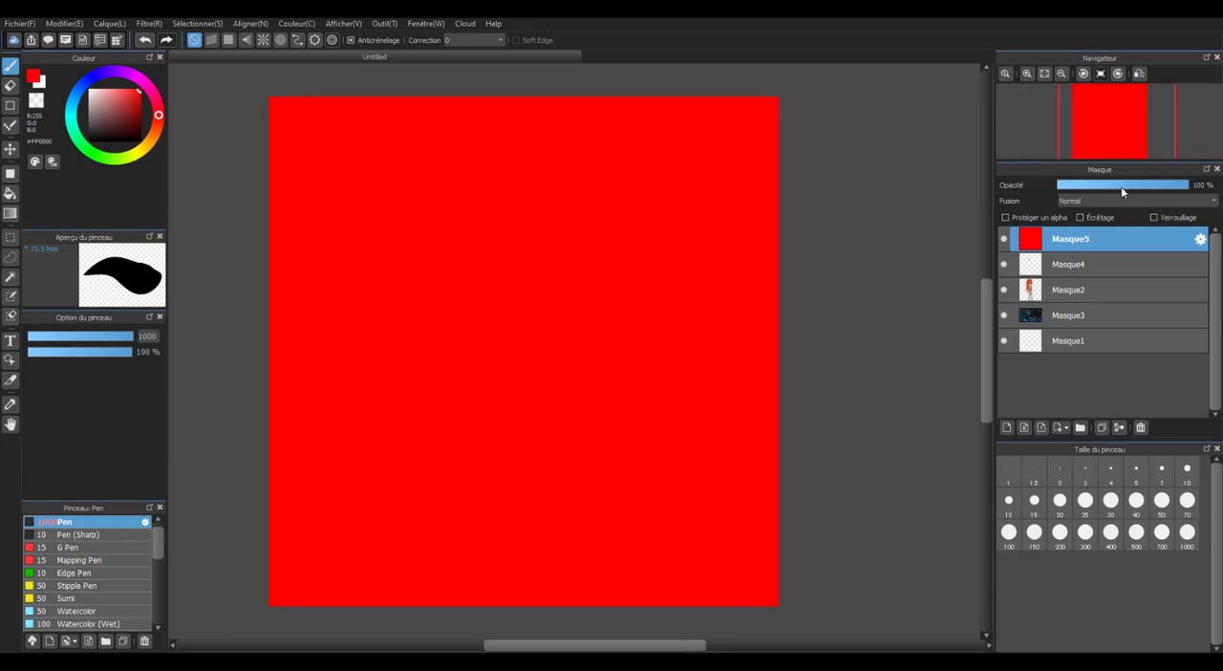
click(1105, 184)
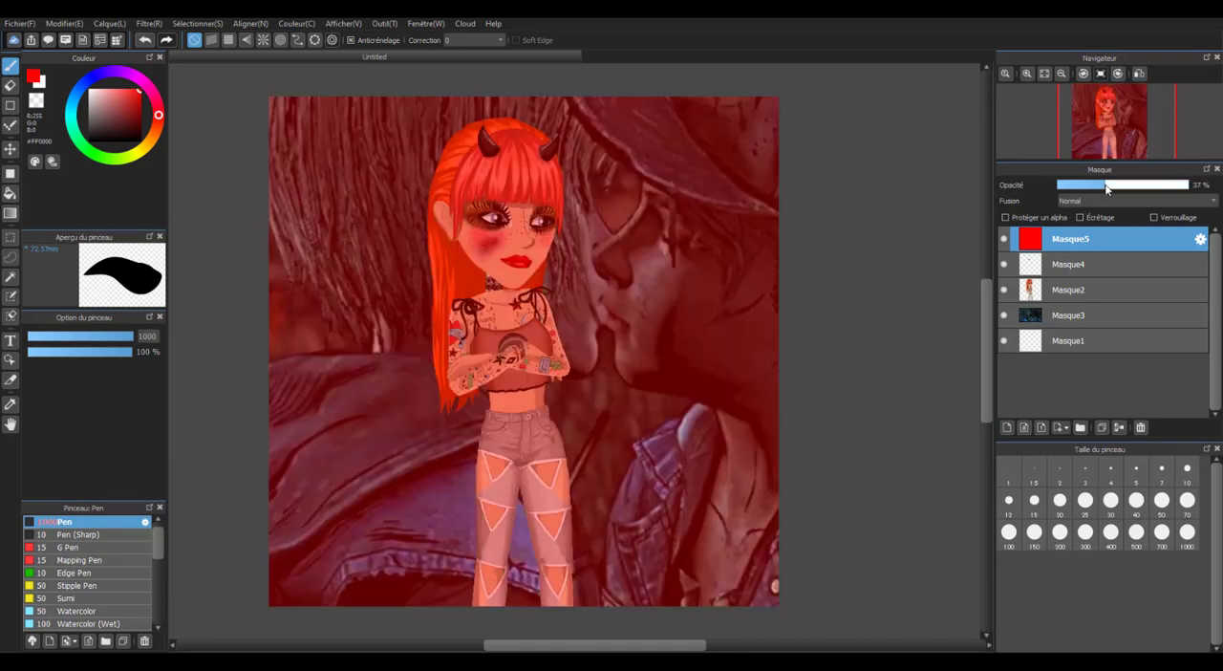
scroll(698, 287, down, 2)
scroll(693, 296, up, 2)
click(1082, 187)
scroll(486, 343, down, 2)
scroll(485, 345, up, 2)
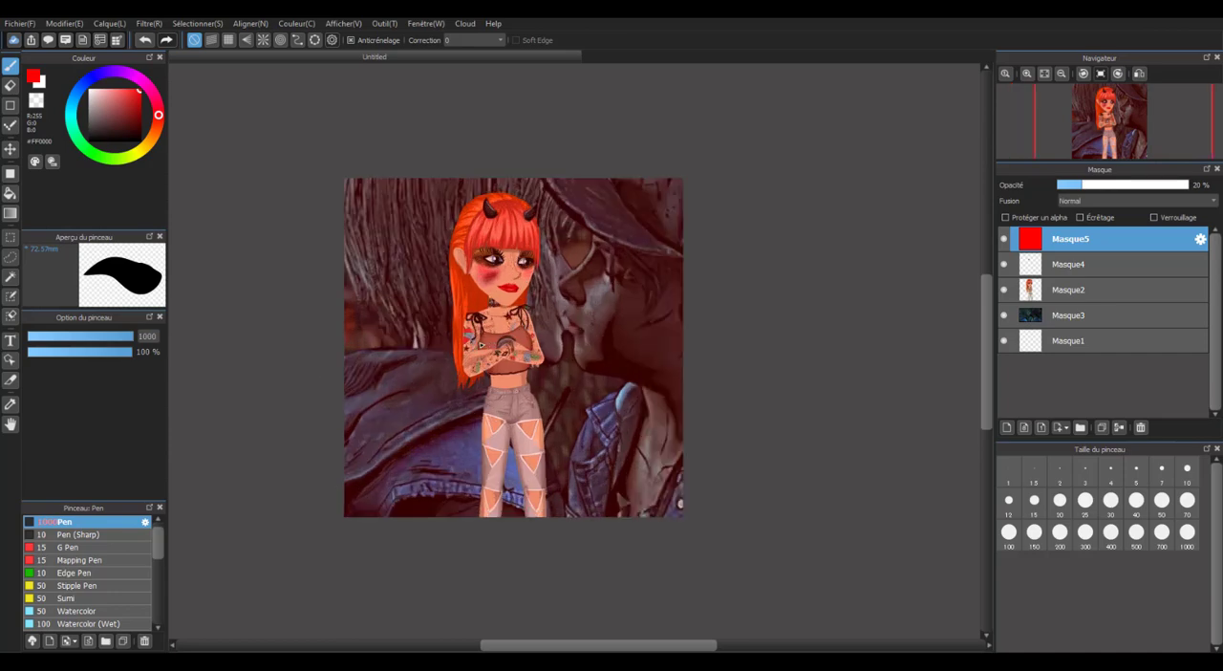
Make the wound layer Masque4 the active layer.
scroll(461, 343, down, 1)
scroll(459, 341, up, 1)
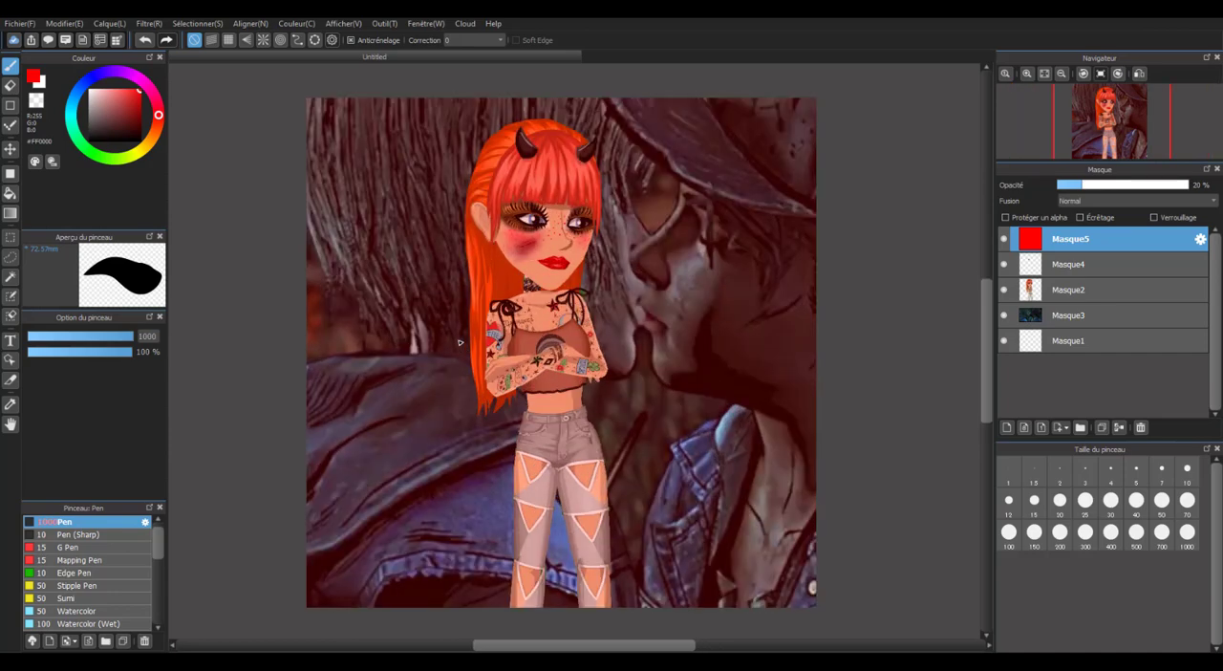
scroll(531, 318, down, 1)
scroll(530, 317, up, 1)
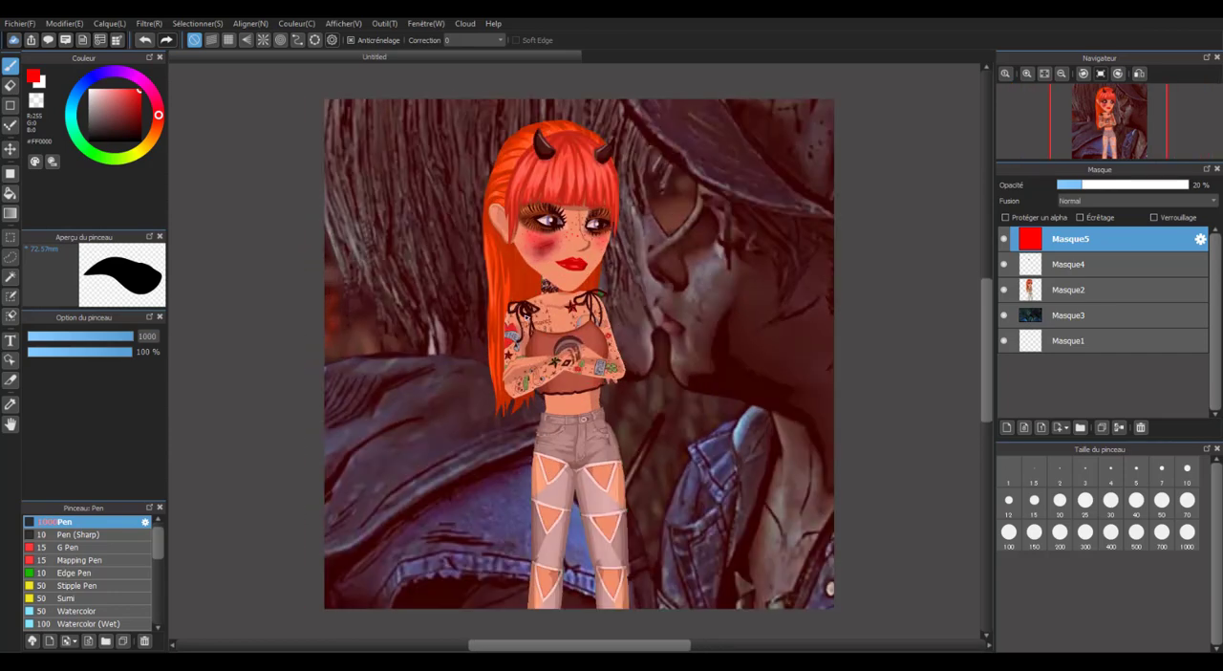
scroll(530, 318, down, 1)
scroll(547, 303, up, 1)
click(1057, 265)
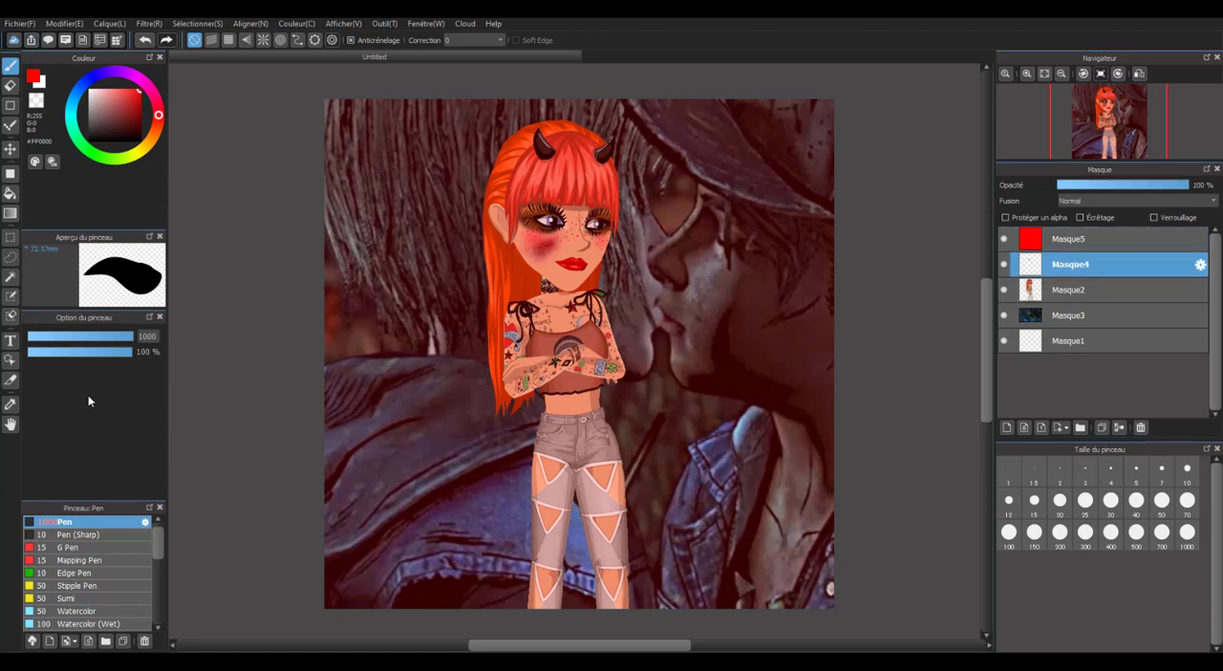
click(11, 341)
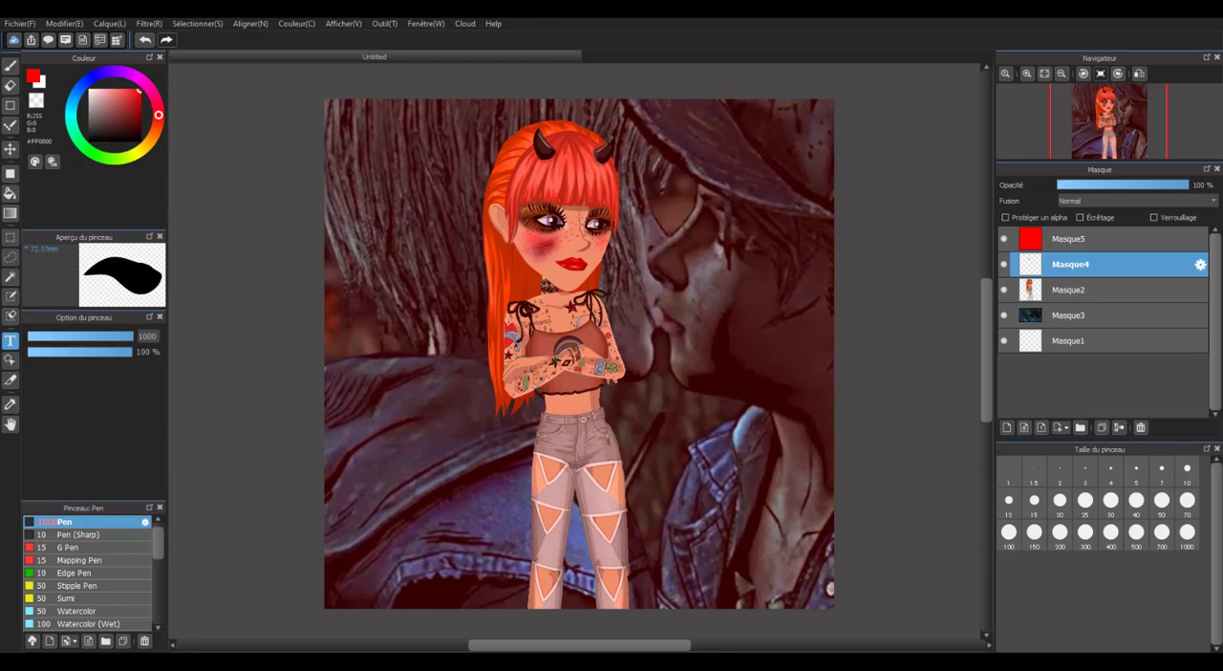
click(658, 356)
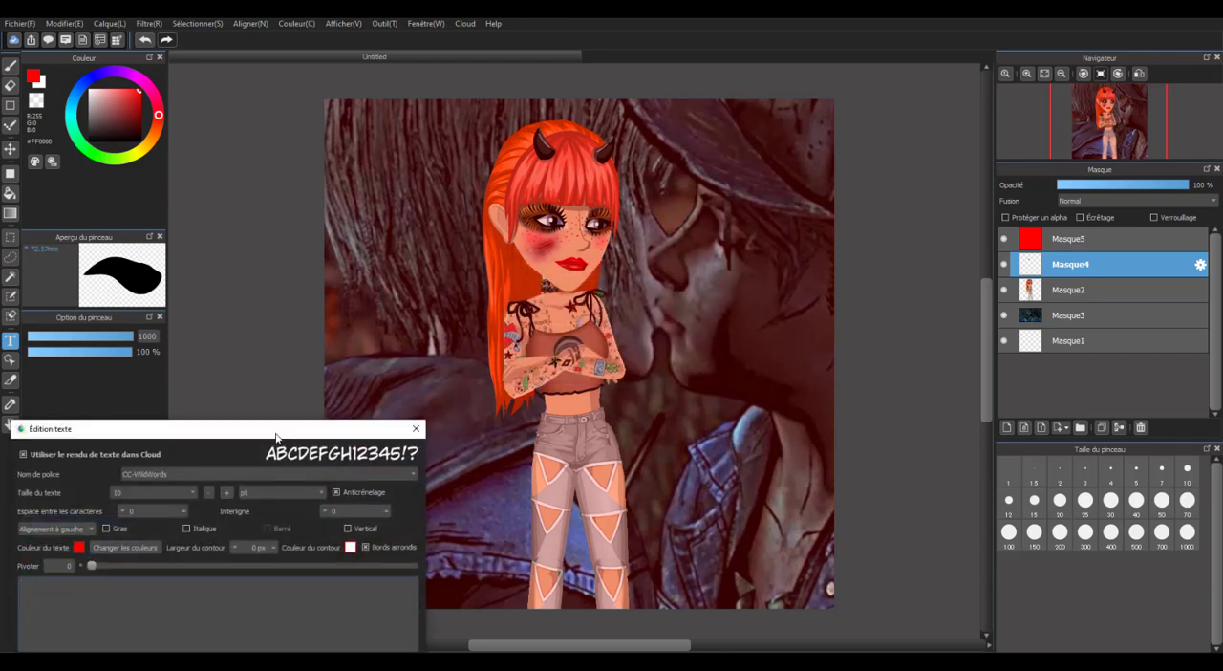
drag(276, 437, 372, 166)
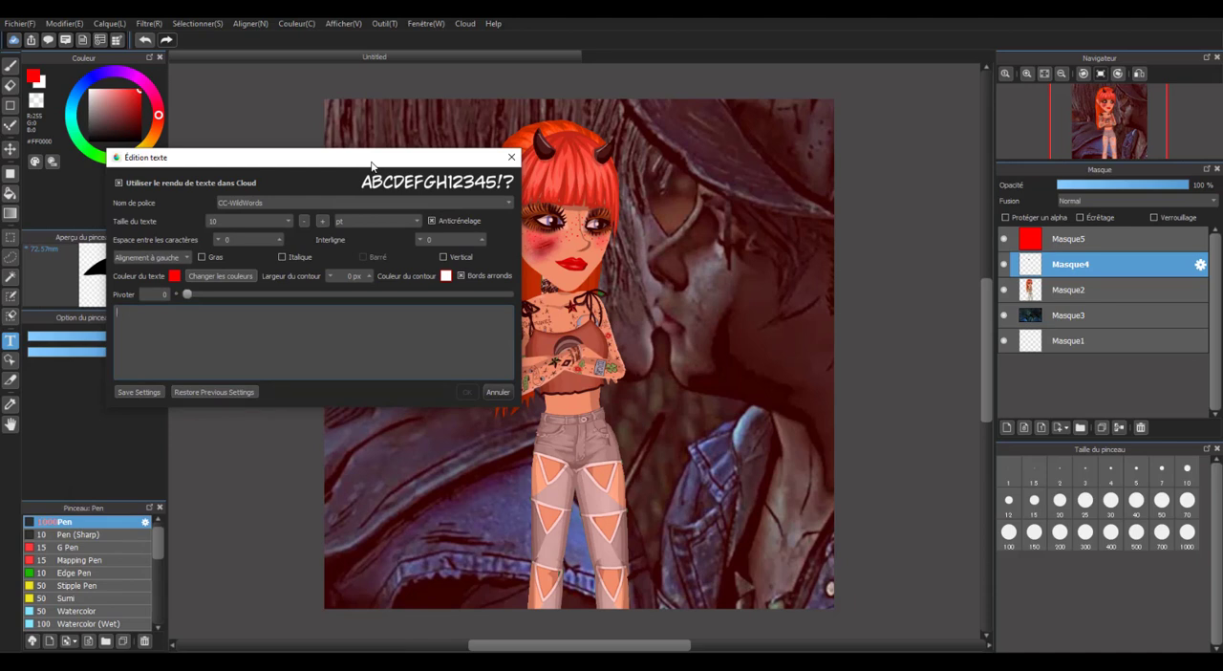
click(511, 157)
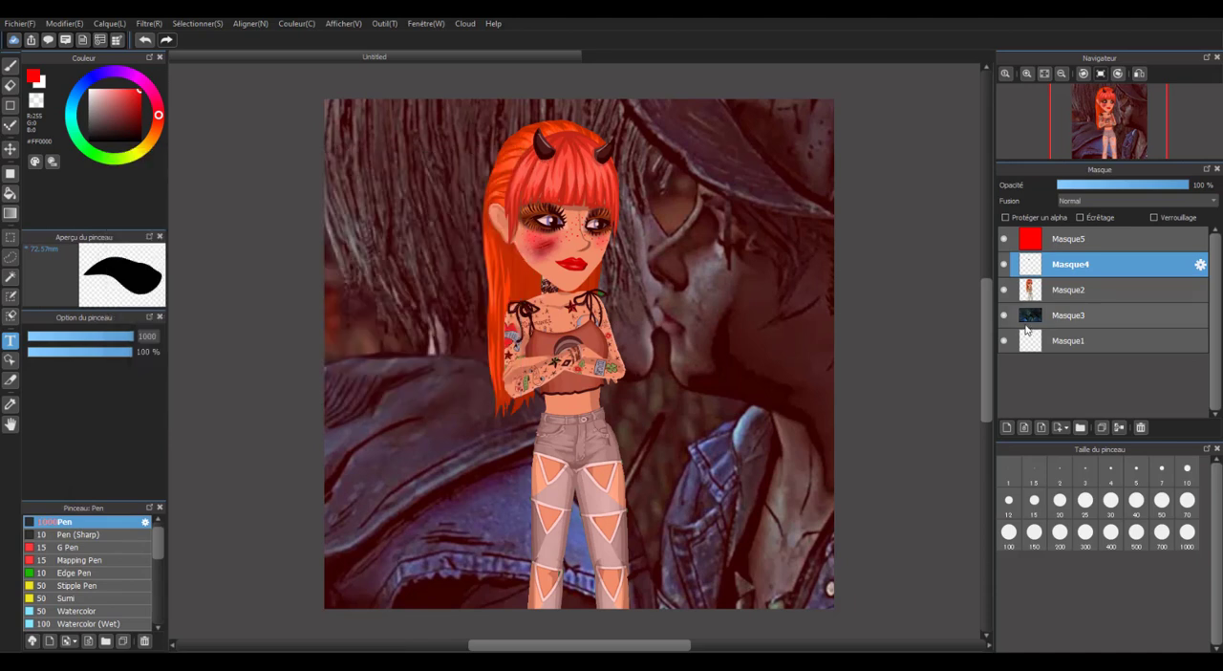
Add a new layer directly above the wound layer and ready the Brush tool with white (#FFFFFF), undoing the oversized test dab.
click(39, 81)
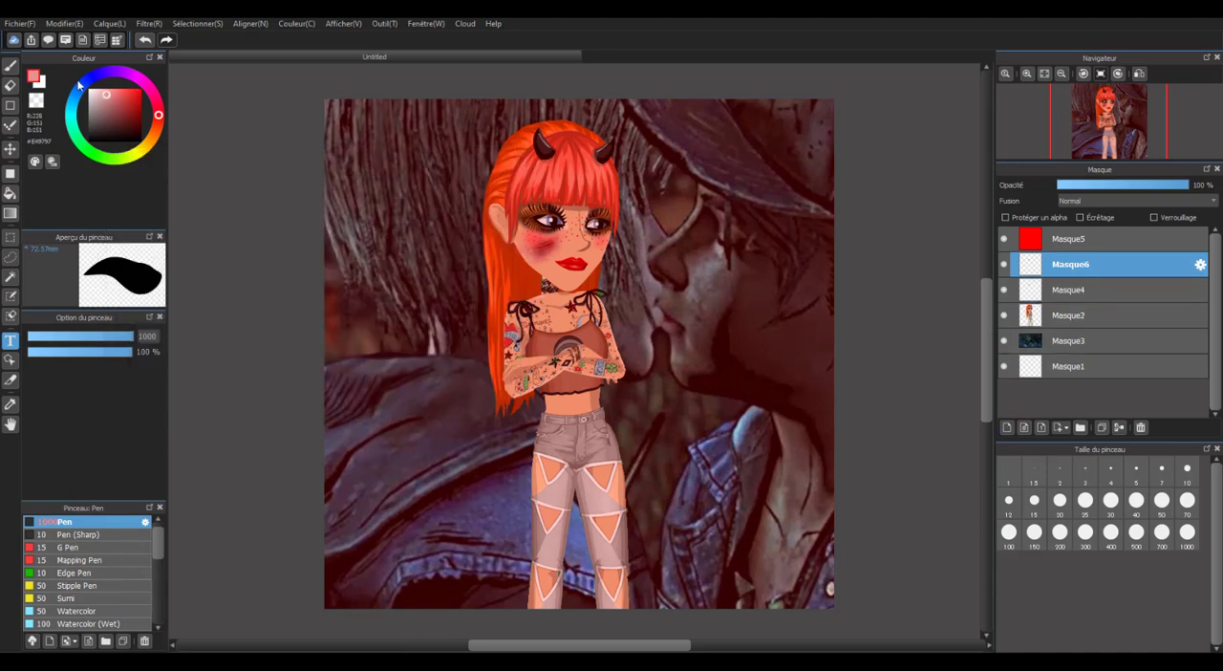
click(10, 65)
click(332, 153)
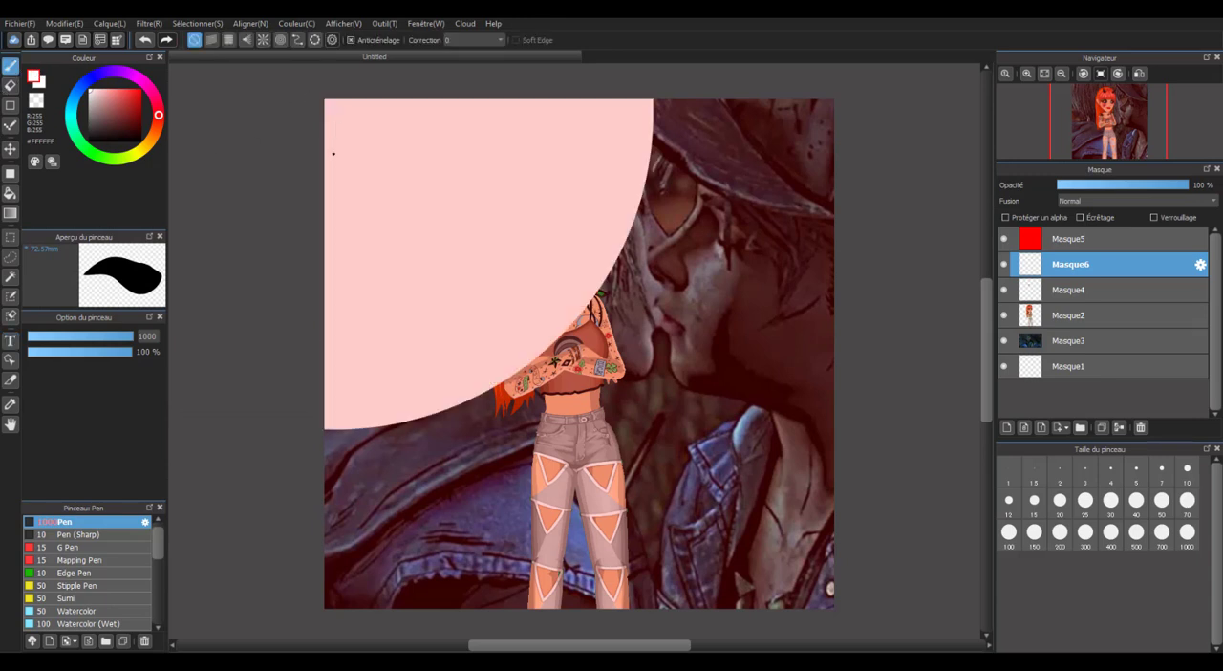
click(145, 40)
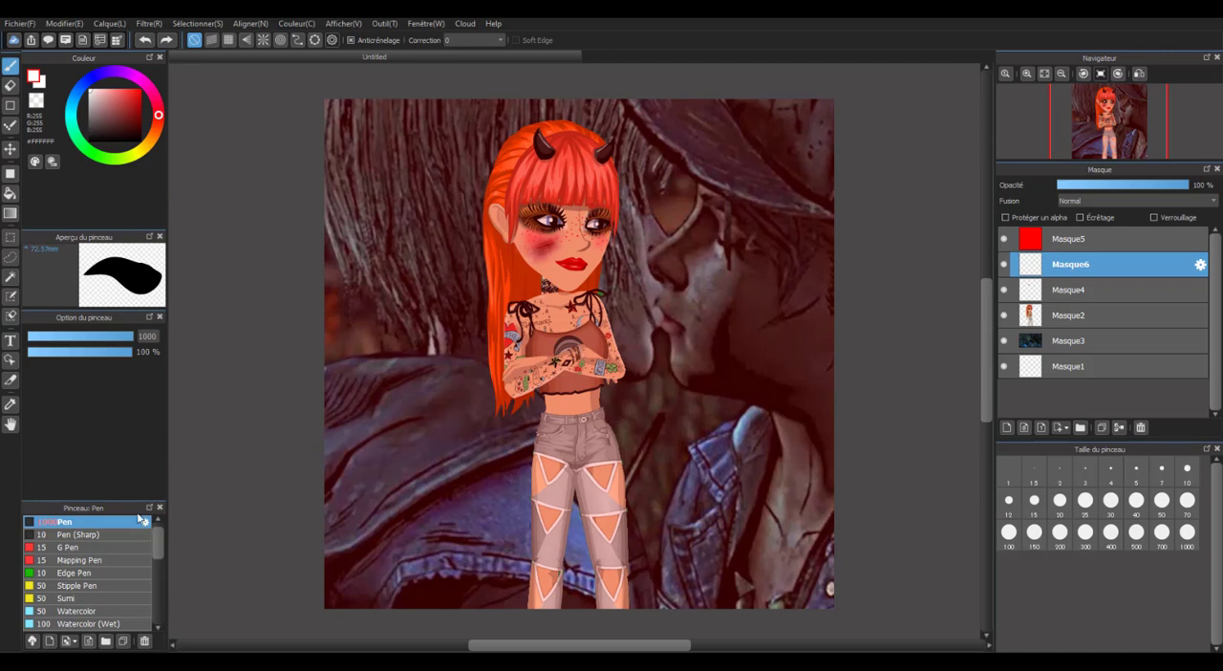
Handwrite the signature name in white across the image's upper-left area with the Pen at size 20.
click(1060, 500)
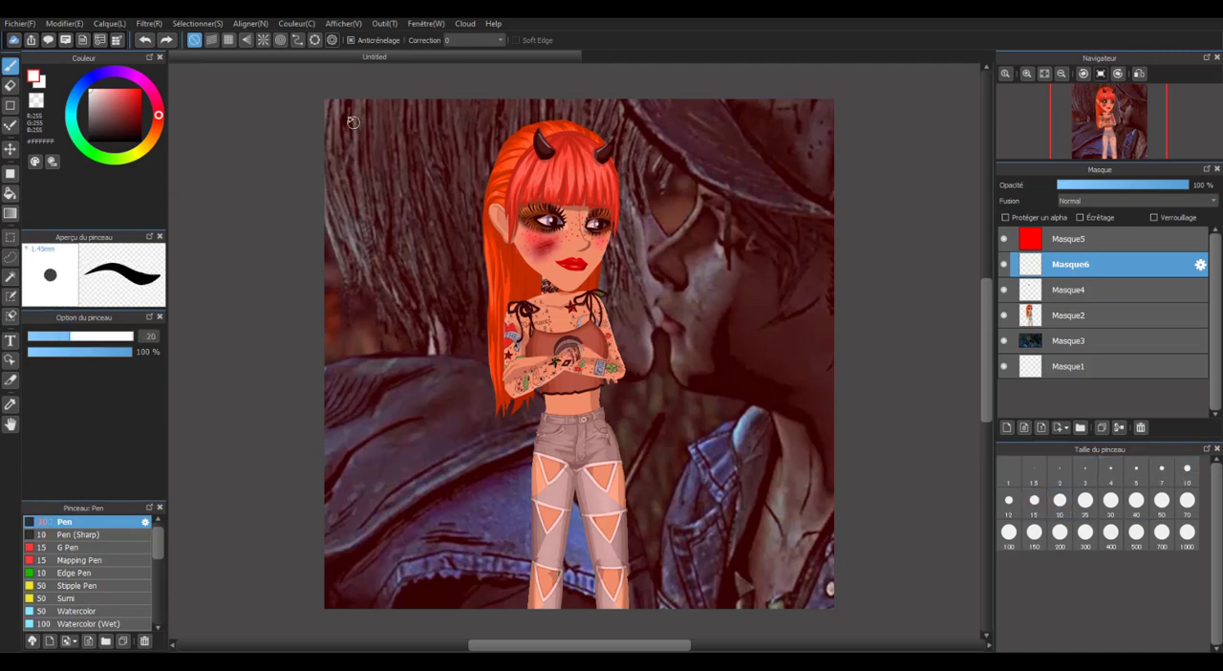
mouse_move(340, 102)
mouse_down()
mouse_move(343, 177)
mouse_move(368, 175)
mouse_move(377, 141)
mouse_move(385, 177)
mouse_move(416, 174)
mouse_up()
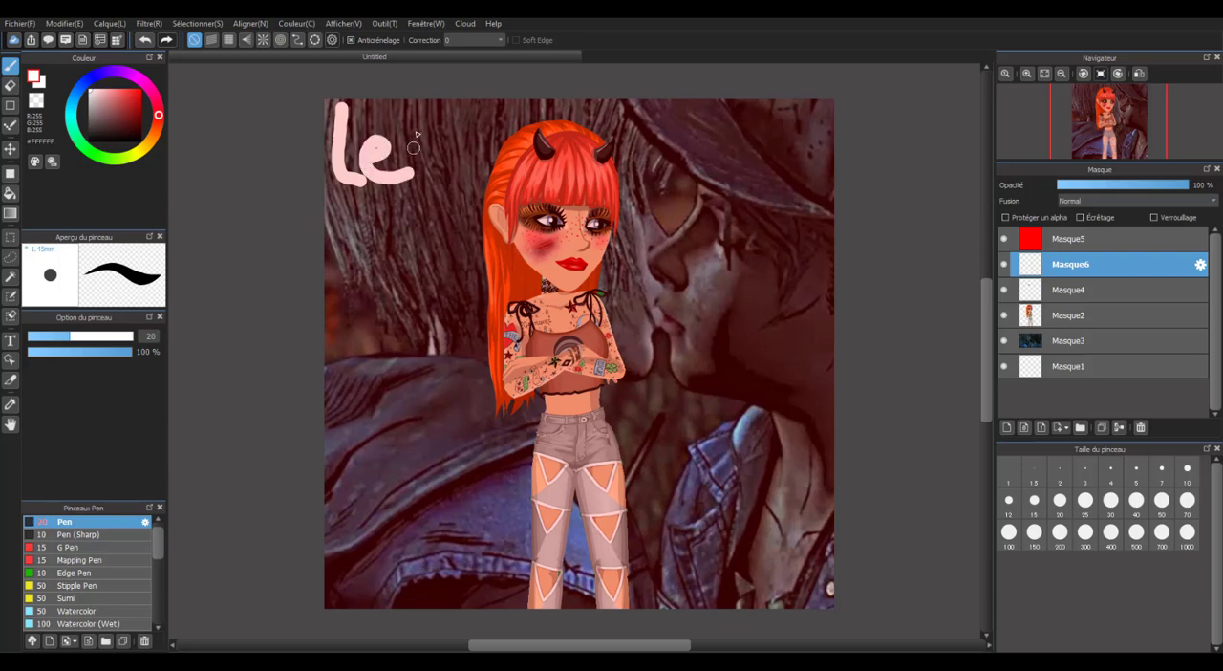
mouse_move(386, 119)
mouse_down()
mouse_move(415, 113)
mouse_move(427, 178)
mouse_move(461, 165)
mouse_move(583, 182)
mouse_up()
scroll(488, 226, down, 3)
scroll(494, 208, up, 3)
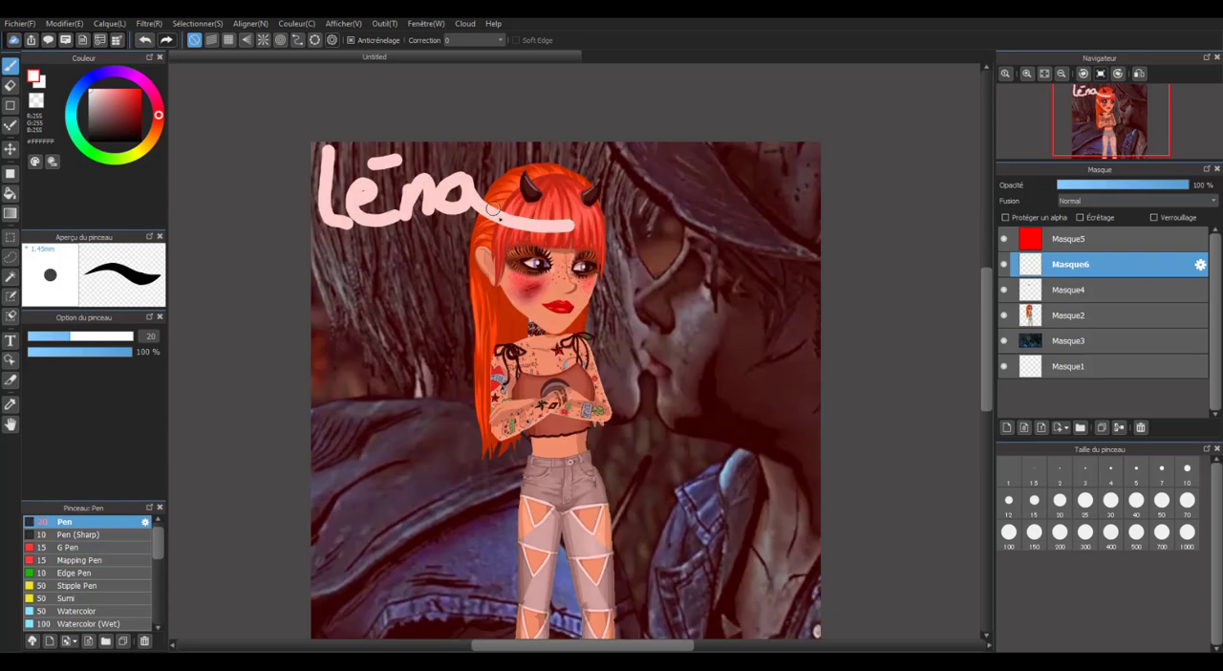
scroll(494, 212, down, 1)
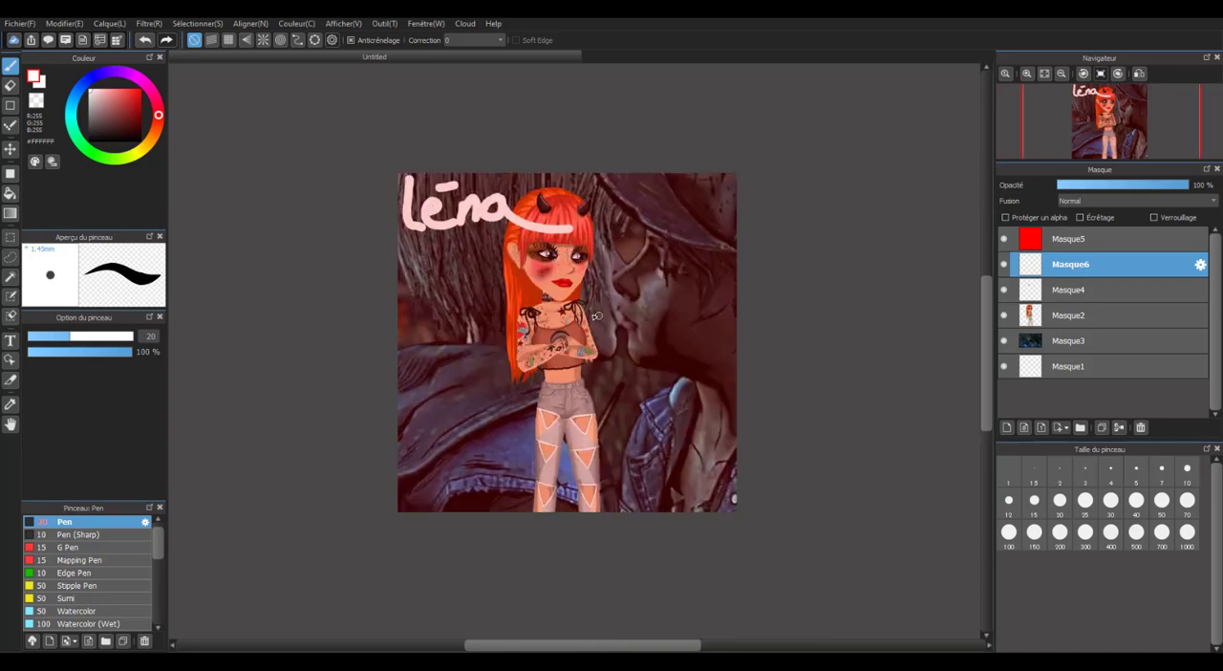
Start a text object near the image's lower-left edge and enter the signature name as its text.
click(10, 341)
click(11, 342)
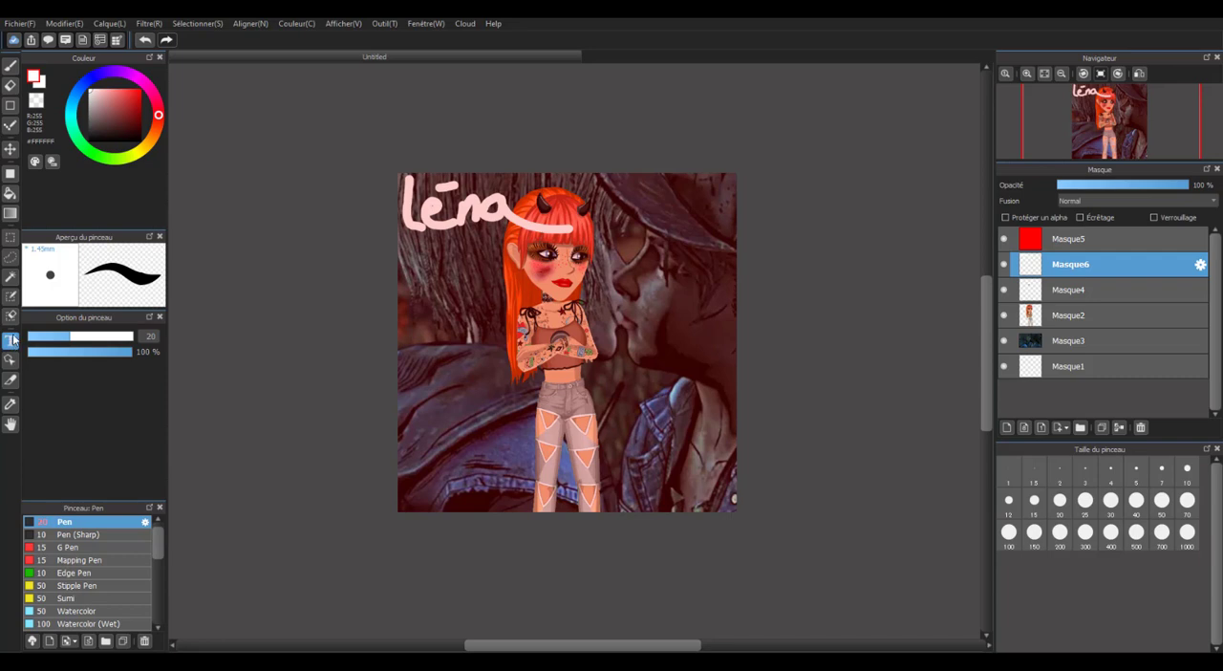
click(398, 391)
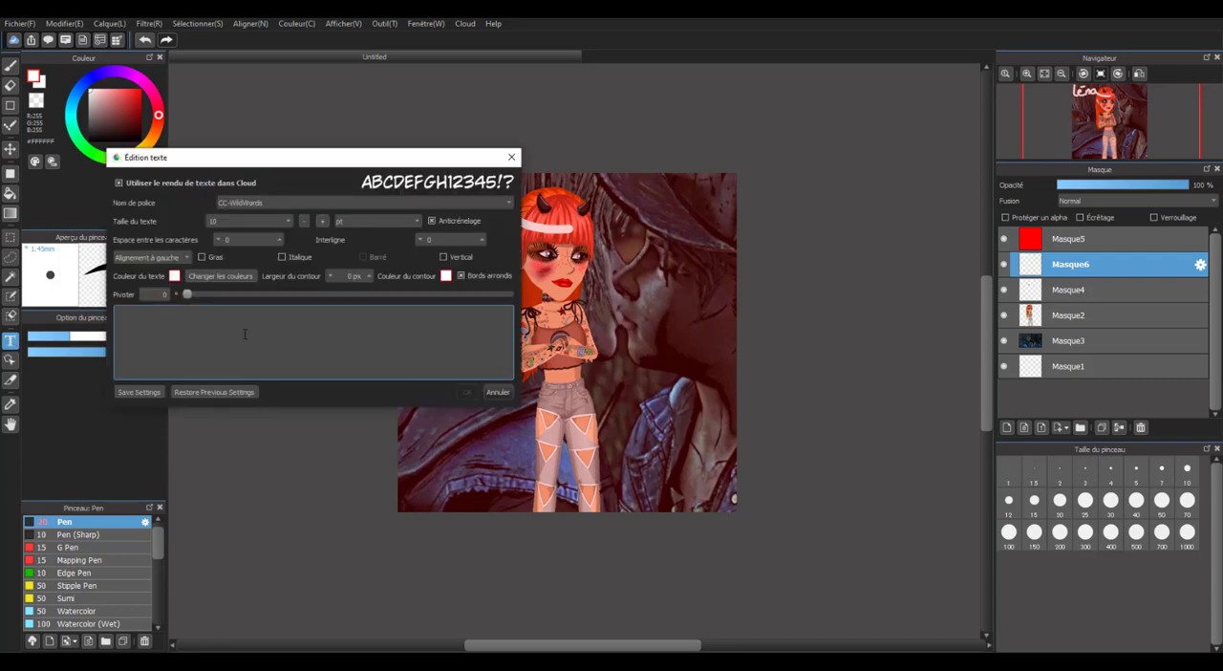
text(#)
key(BackSpace)
text(Léna)
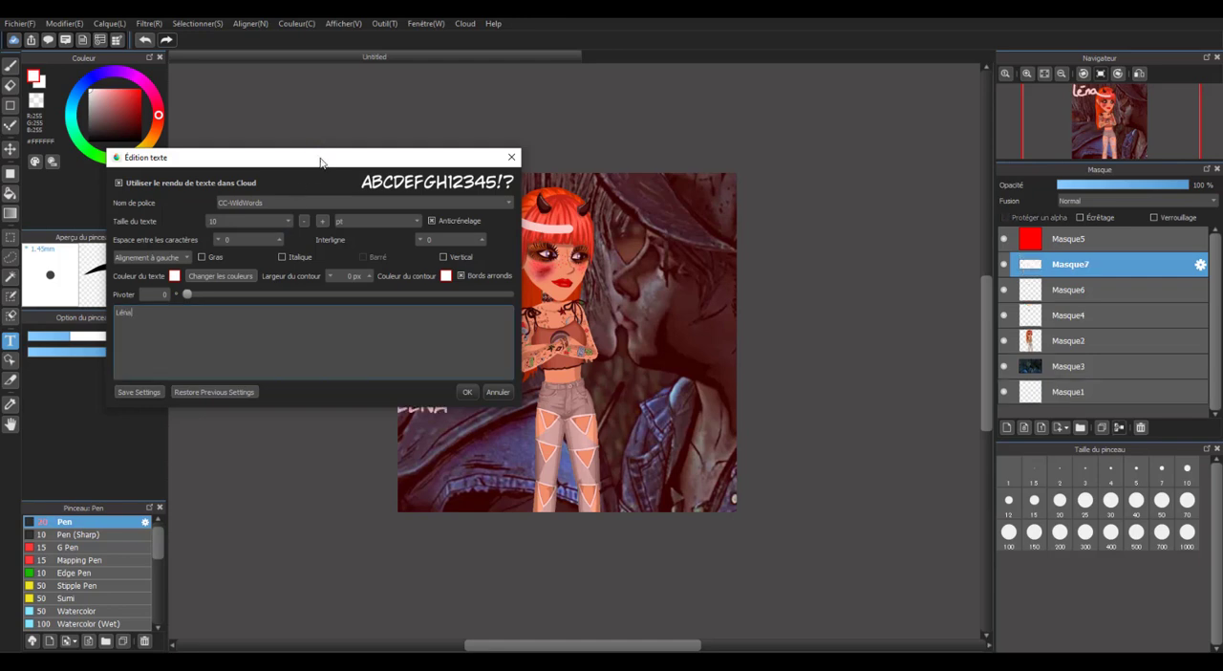
Set the signature text's size to 30 pt.
drag(320, 161, 848, 391)
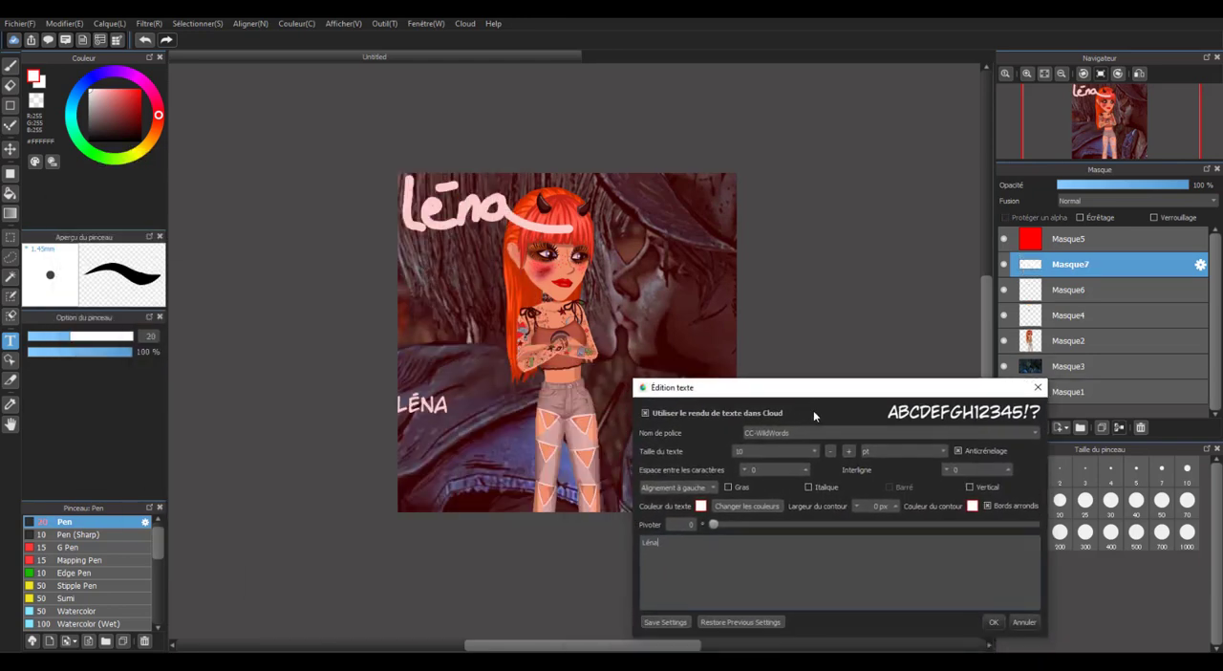
click(813, 451)
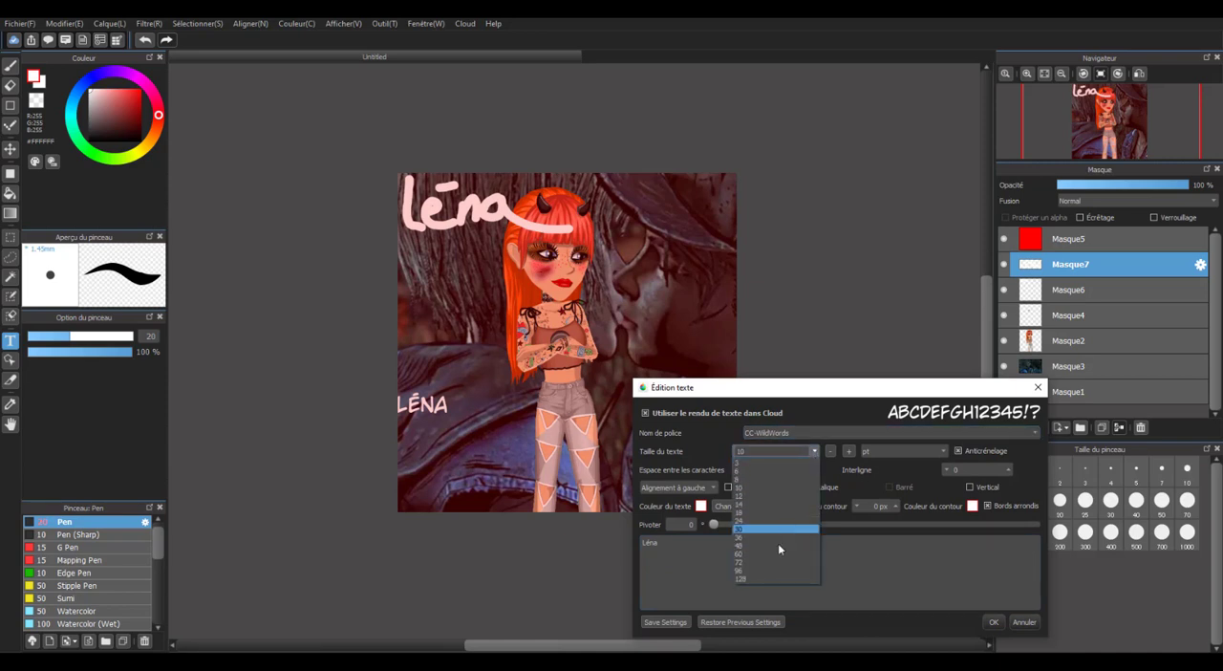
click(774, 567)
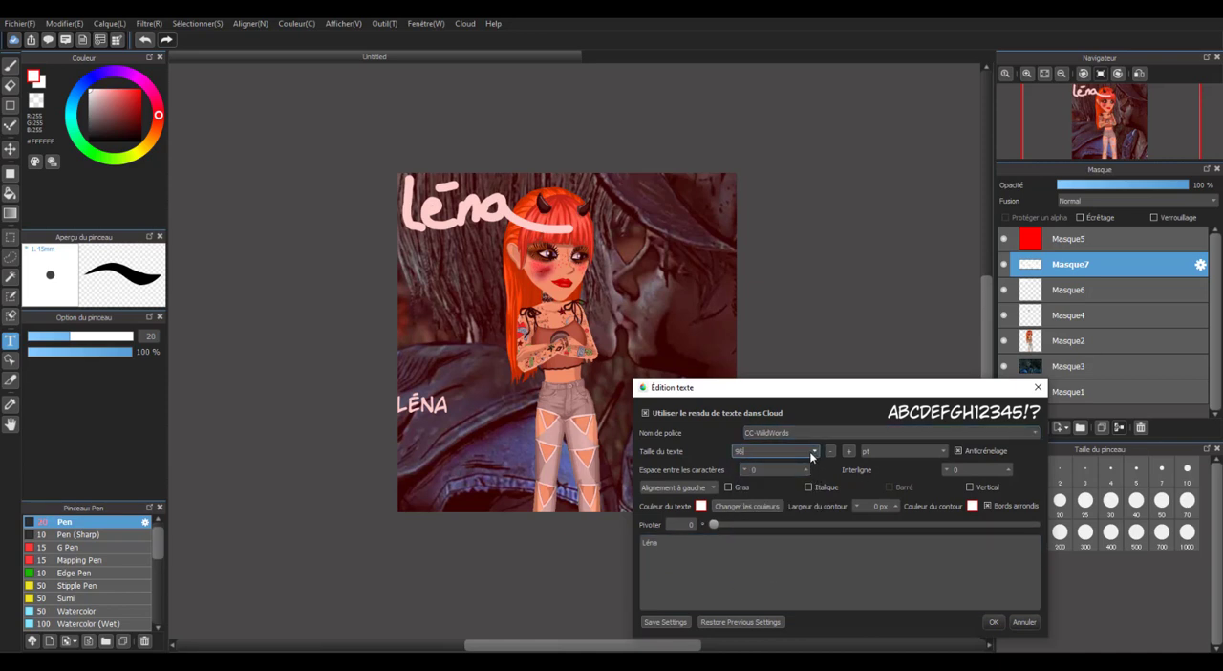
click(813, 451)
click(779, 533)
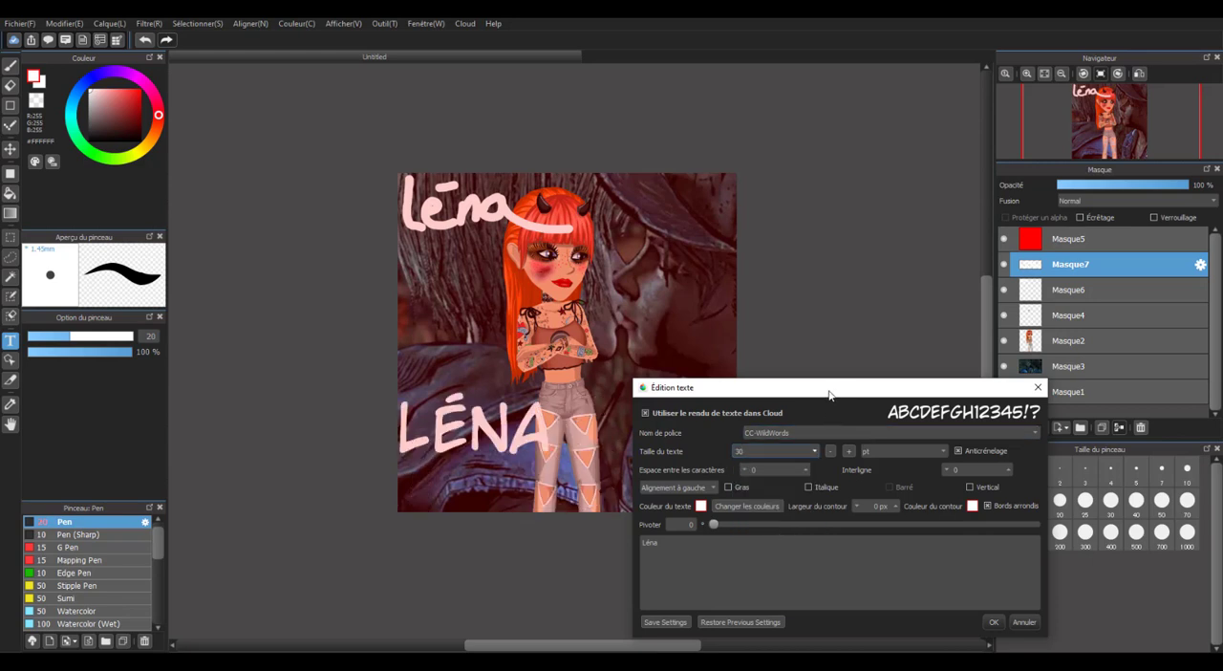
drag(828, 392, 831, 360)
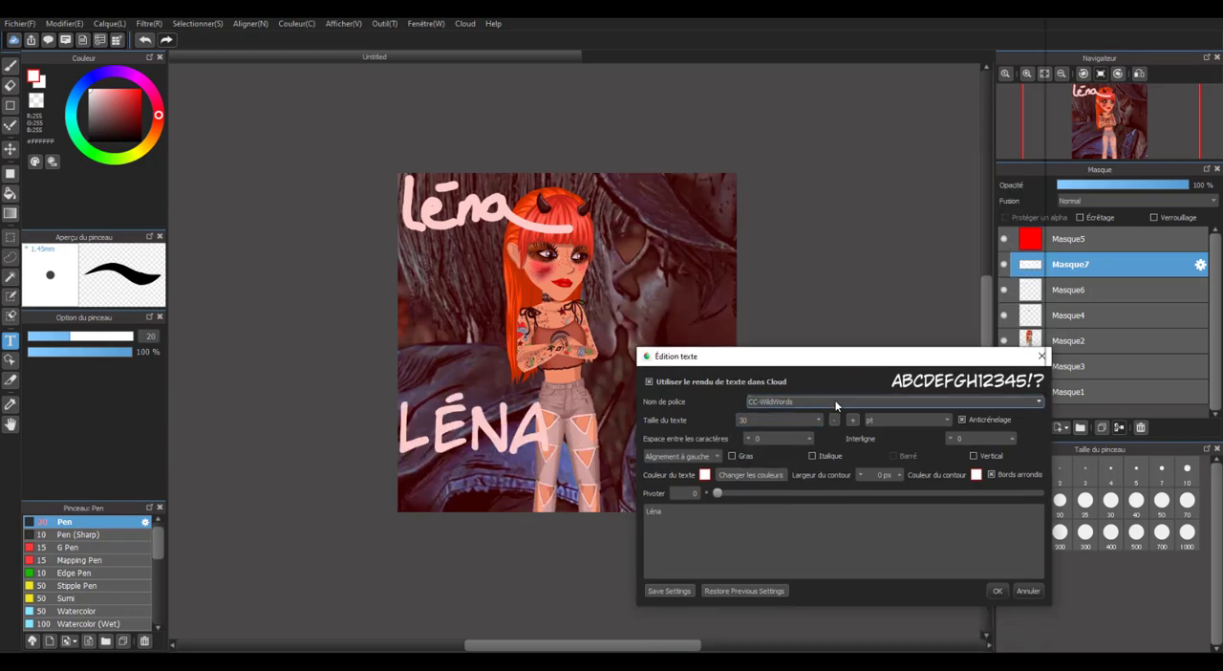
click(835, 405)
scroll(843, 382, down, 3)
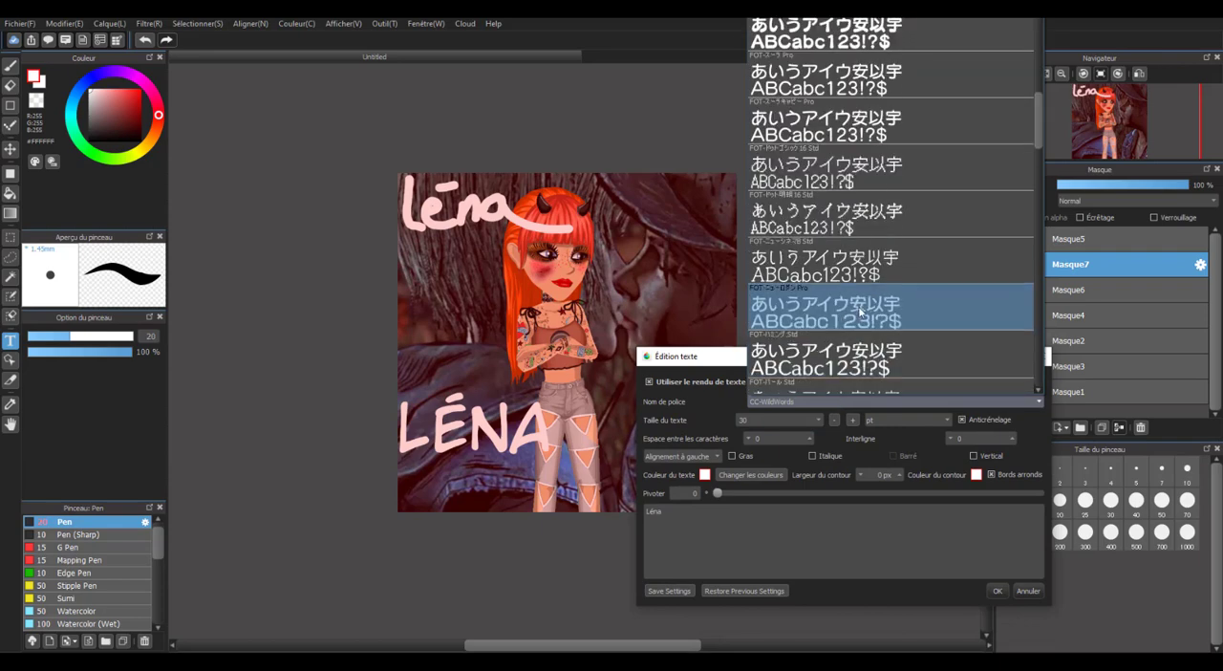
click(813, 409)
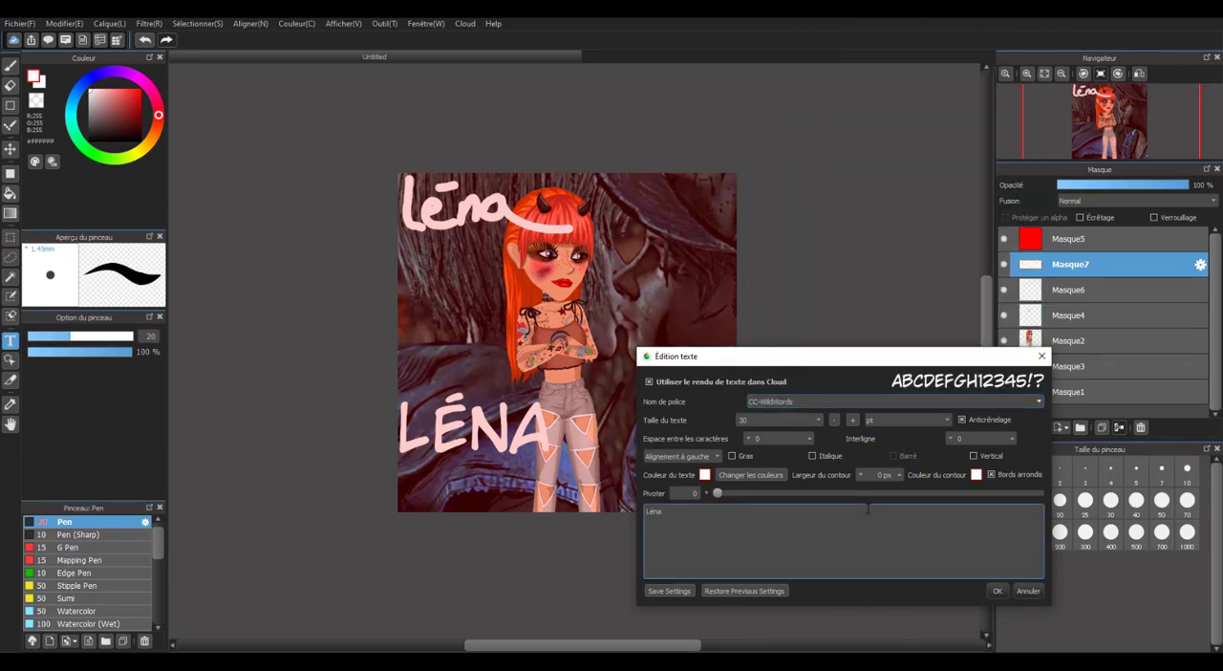
Give the signature text a black outline, increase the outline width above 0 px, and apply the text settings.
drag(893, 363, 942, 211)
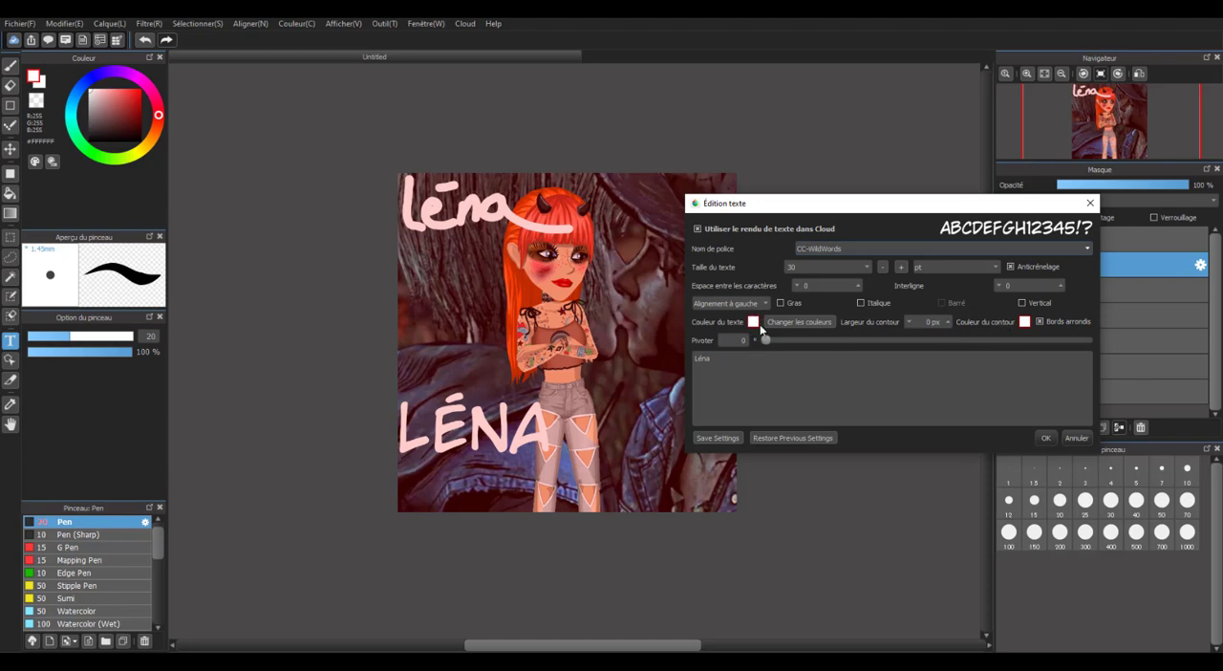
click(1025, 322)
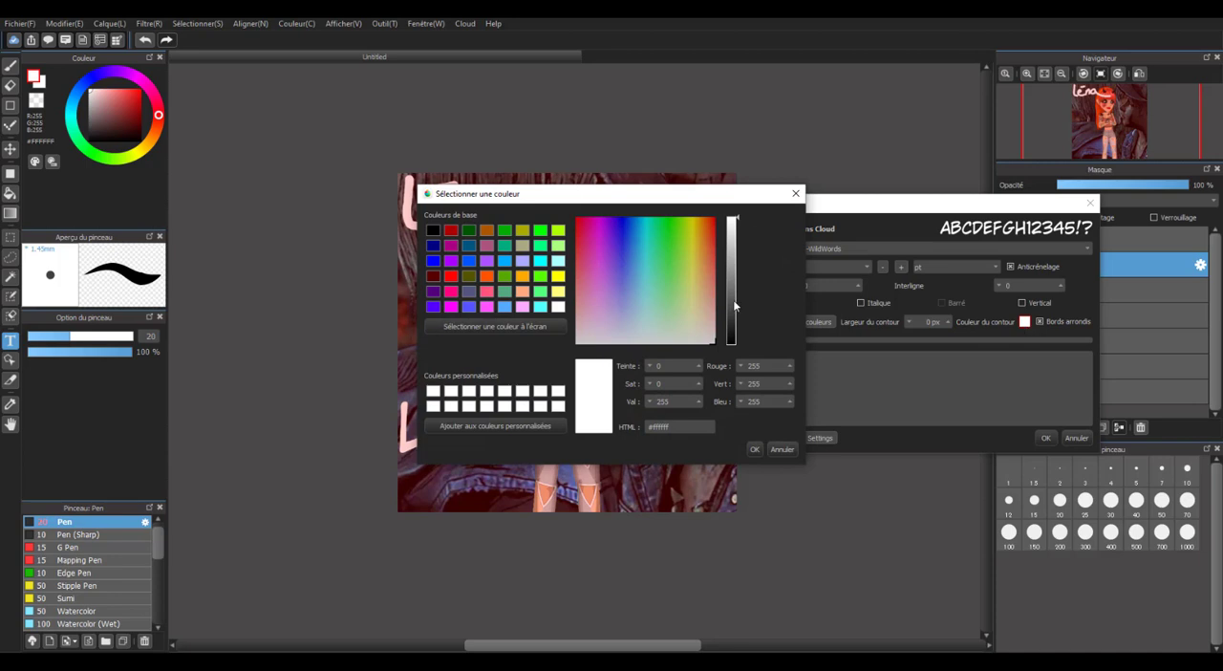
click(434, 231)
click(755, 449)
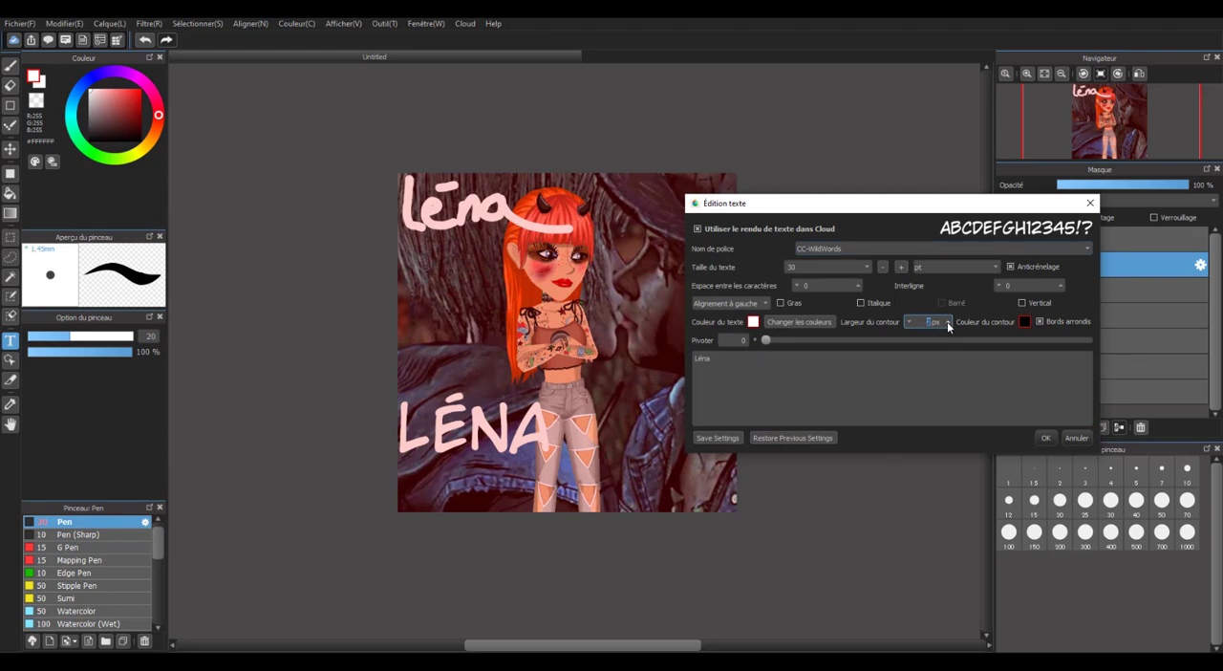
drag(927, 205, 1007, 245)
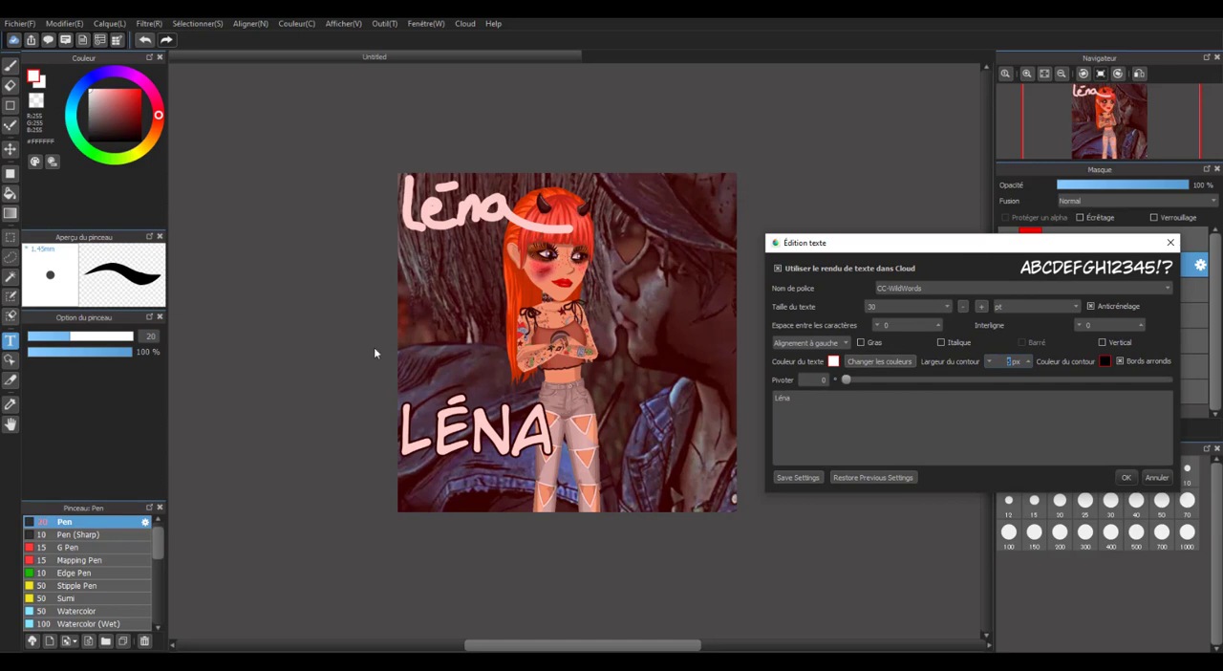
click(1124, 482)
Move the outlined signature text to the lower-right corner of the image.
drag(475, 430, 718, 489)
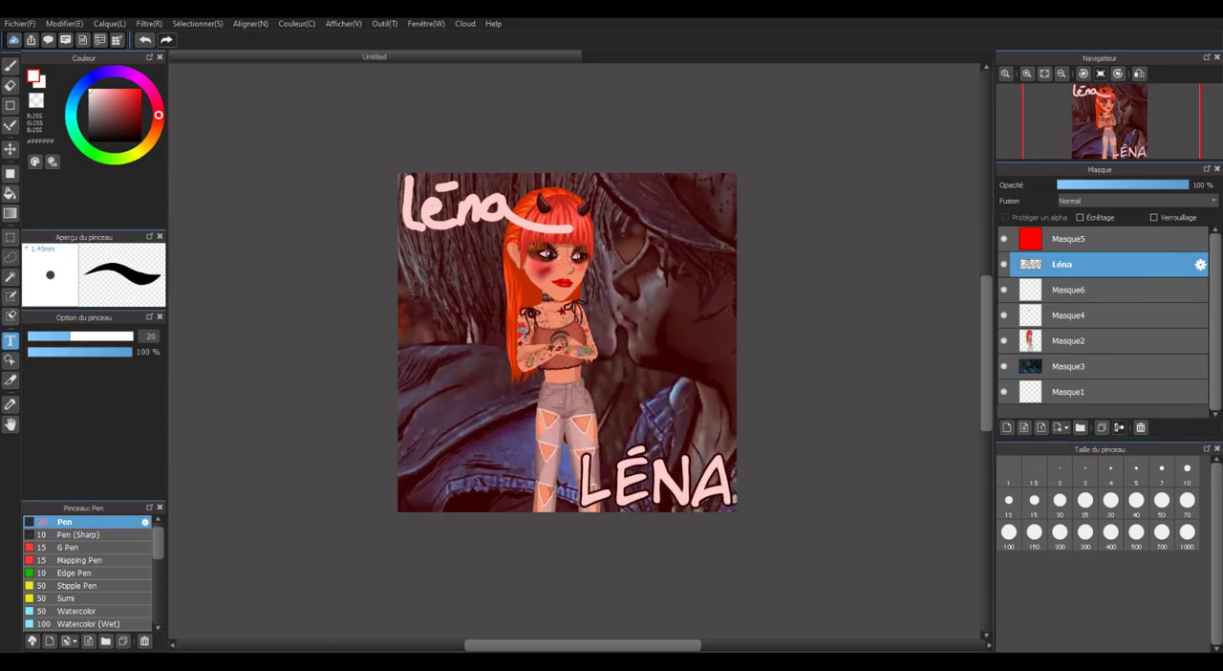
scroll(617, 355, down, 1)
scroll(614, 335, up, 2)
scroll(614, 334, down, 2)
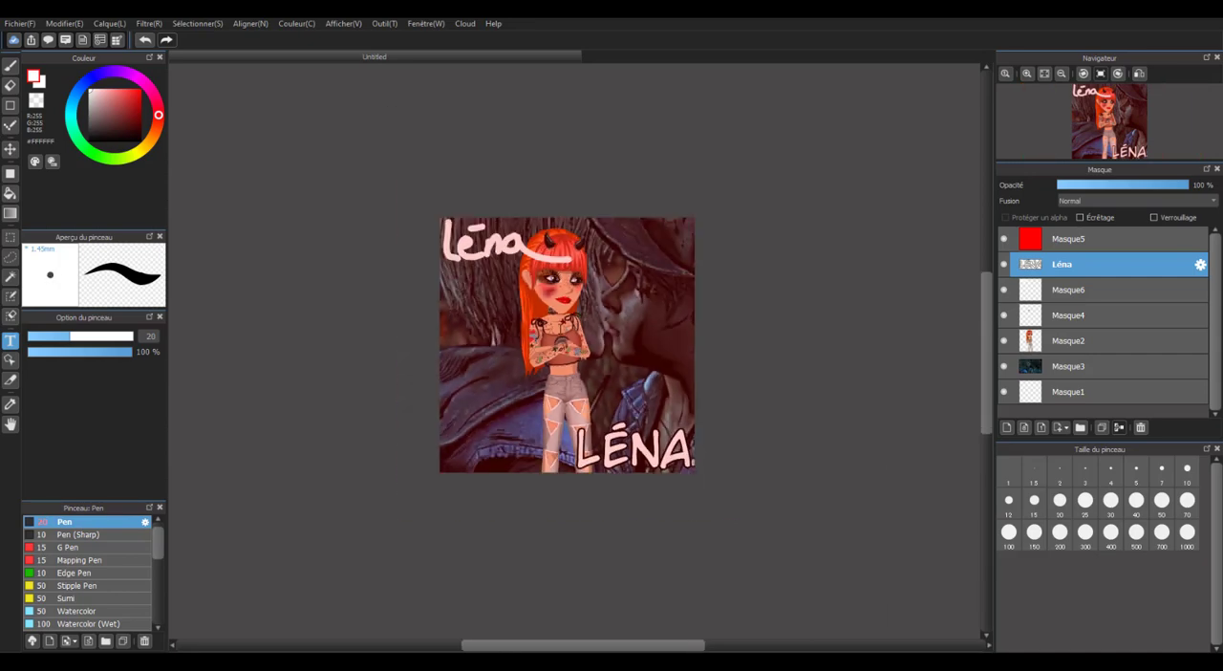
Examine the finished avatar edit both up close and as a whole, comparing the handwritten and outlined signatures.
scroll(560, 329, up, 1)
scroll(560, 329, up, 1)
scroll(561, 329, down, 1)
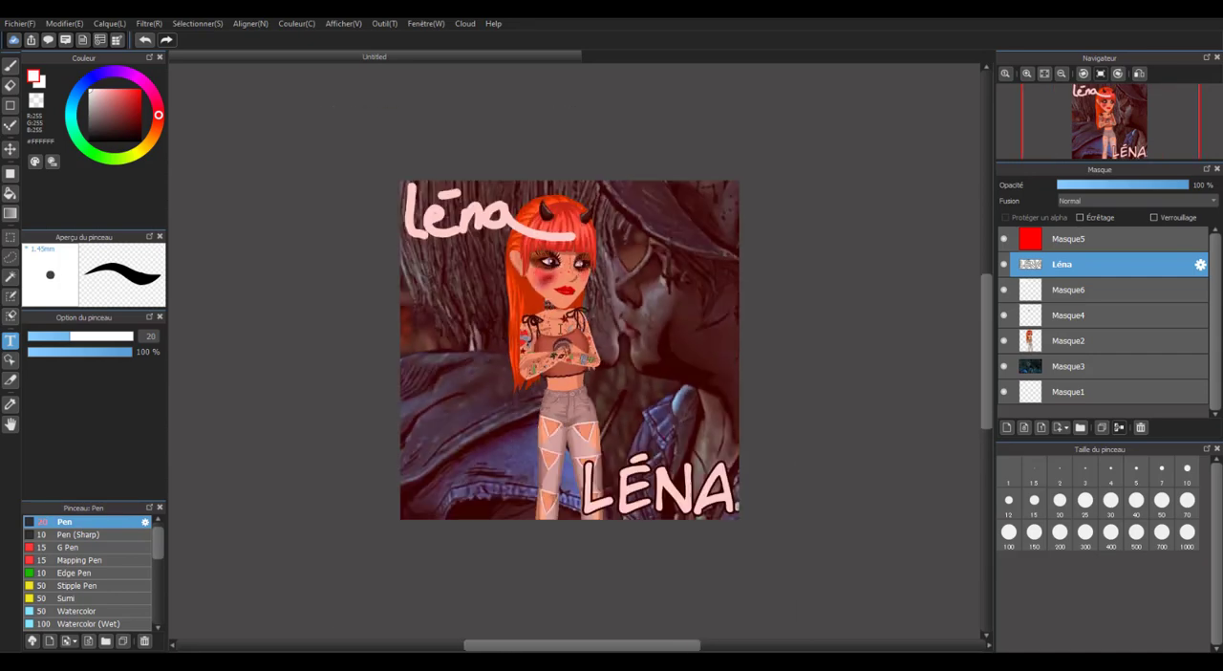
scroll(560, 329, up, 1)
scroll(560, 328, down, 2)
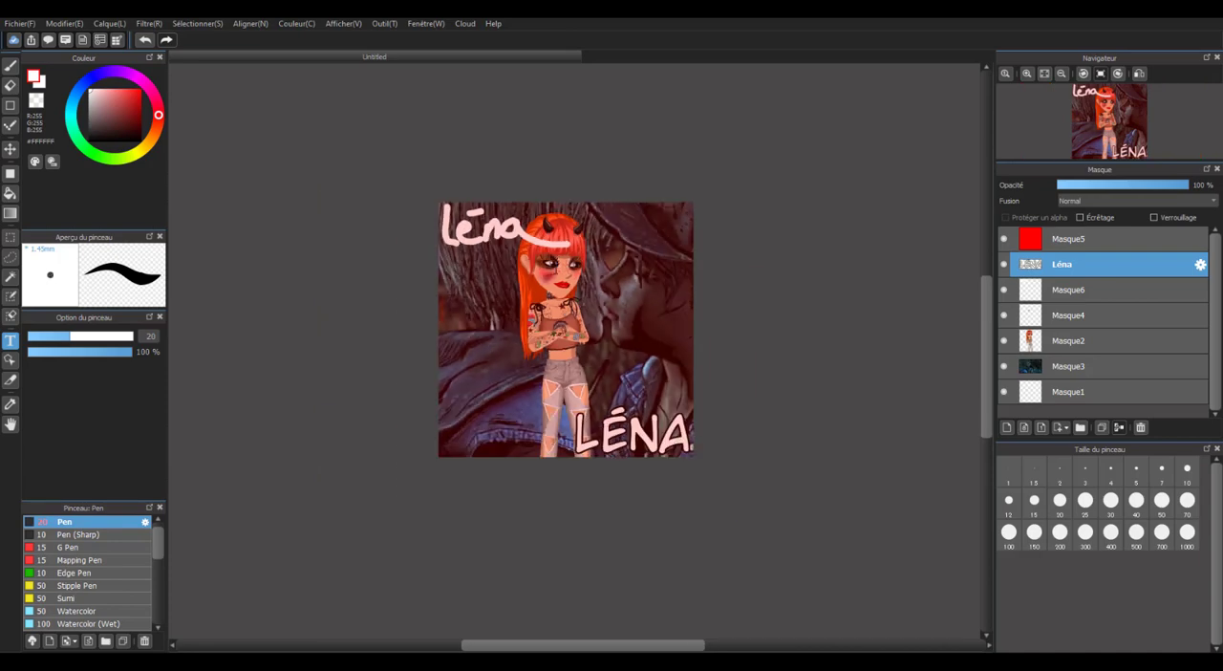
scroll(558, 271, up, 2)
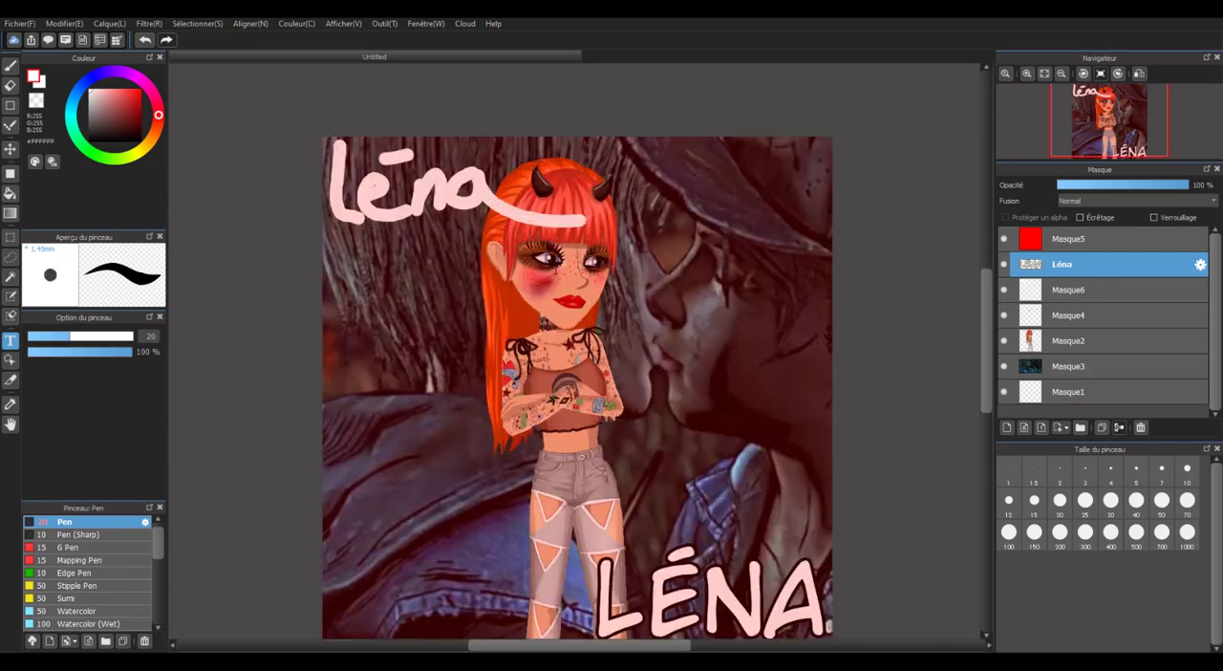
scroll(556, 269, down, 1)
scroll(556, 269, up, 1)
scroll(557, 270, down, 1)
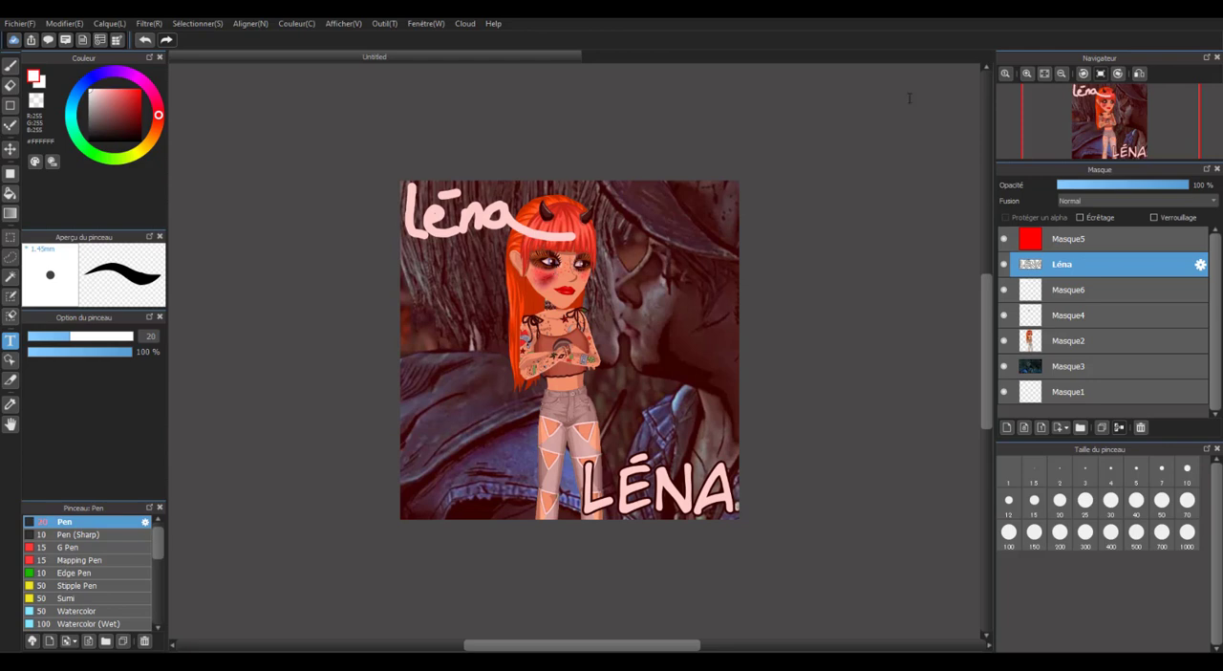
Delete every layer above Masque1, from the red tint layer down to the background picture, leaving an empty canvas.
click(1086, 243)
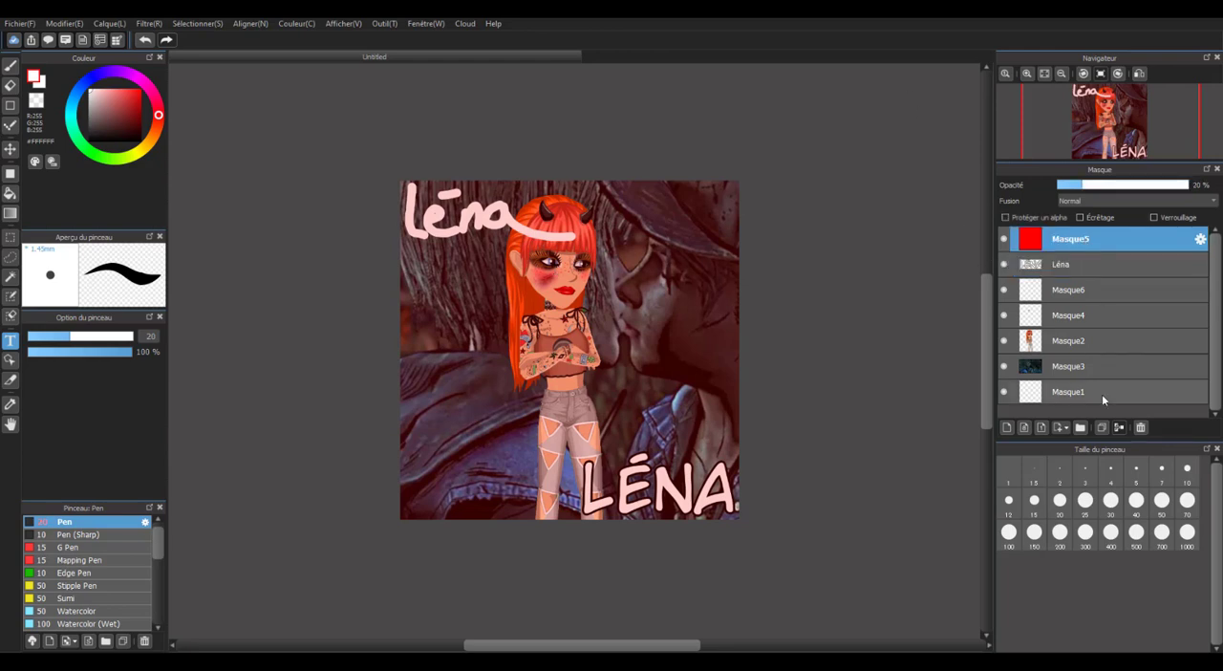
click(1140, 428)
click(1140, 427)
click(1140, 427)
click(1140, 427)
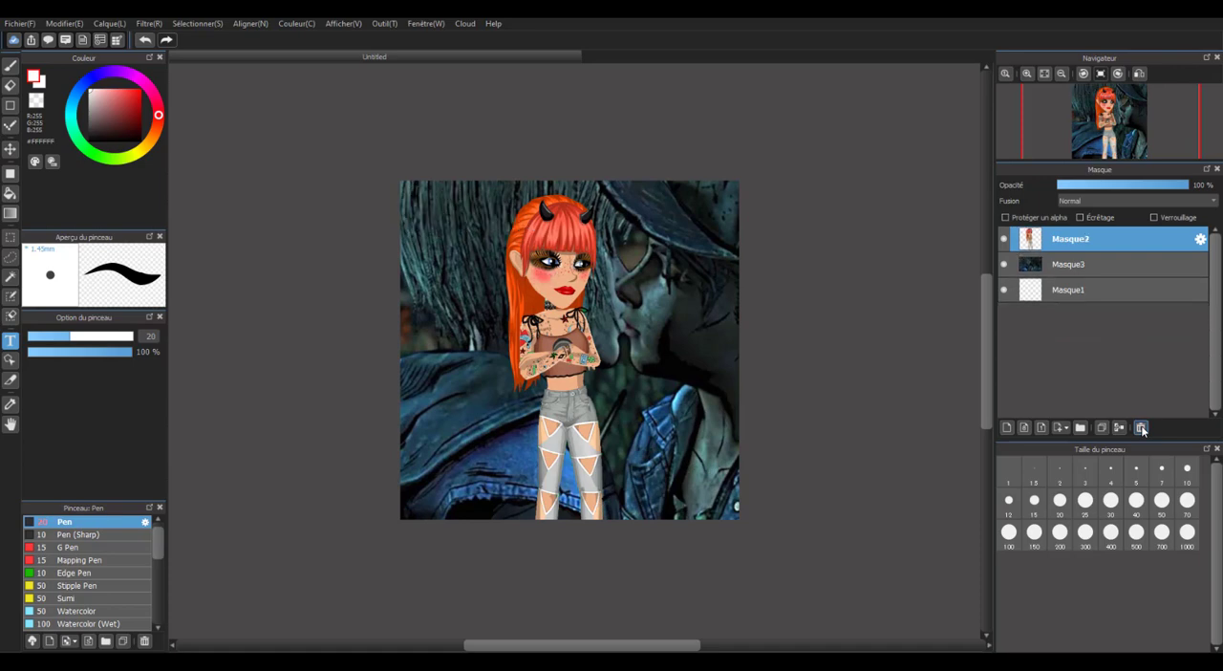
click(1140, 428)
click(1140, 427)
Add the picture file "A" from the Images folder to the canvas as a new layer.
click(13, 40)
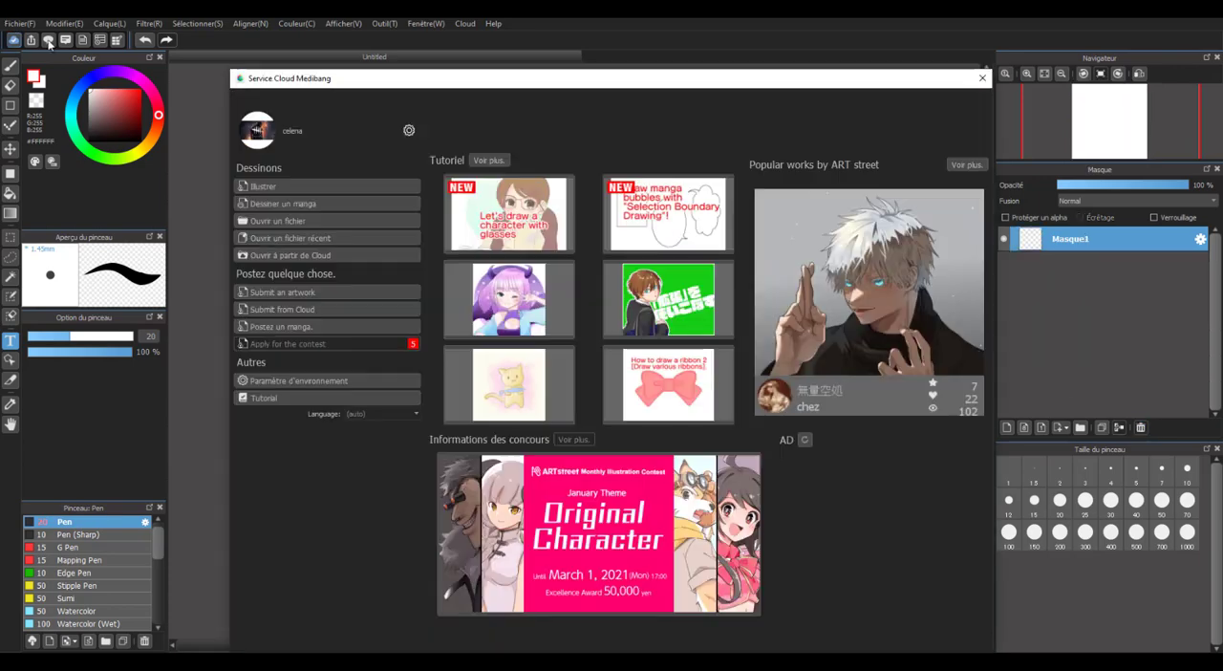
click(983, 76)
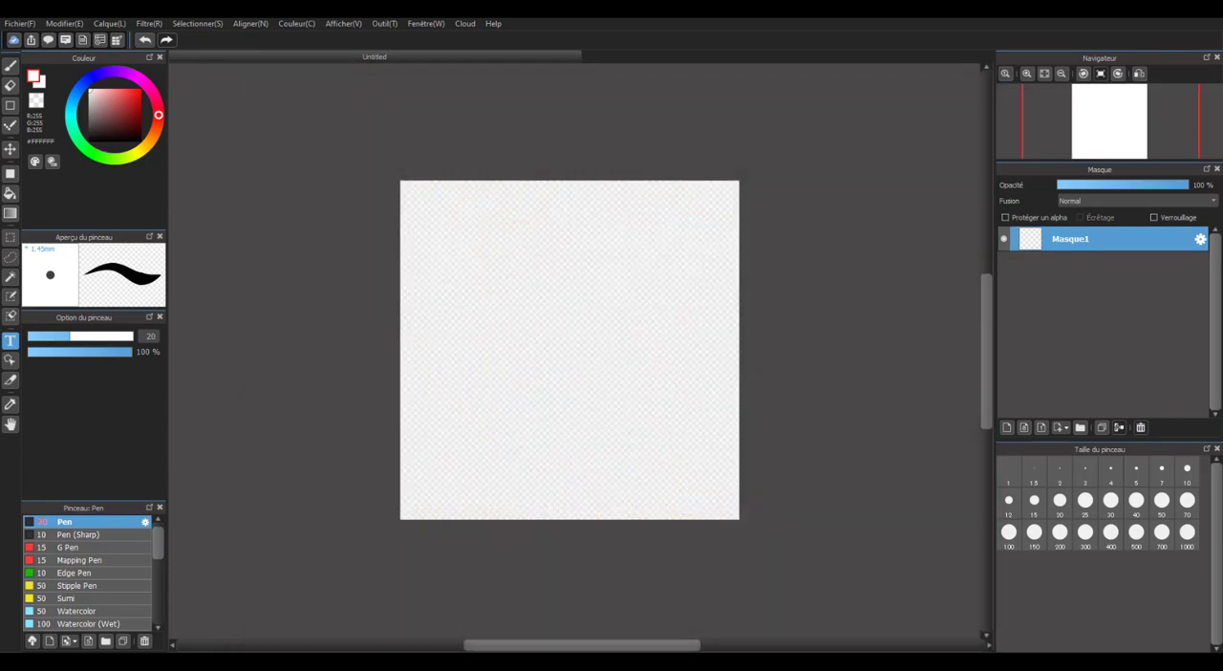
click(20, 23)
click(144, 141)
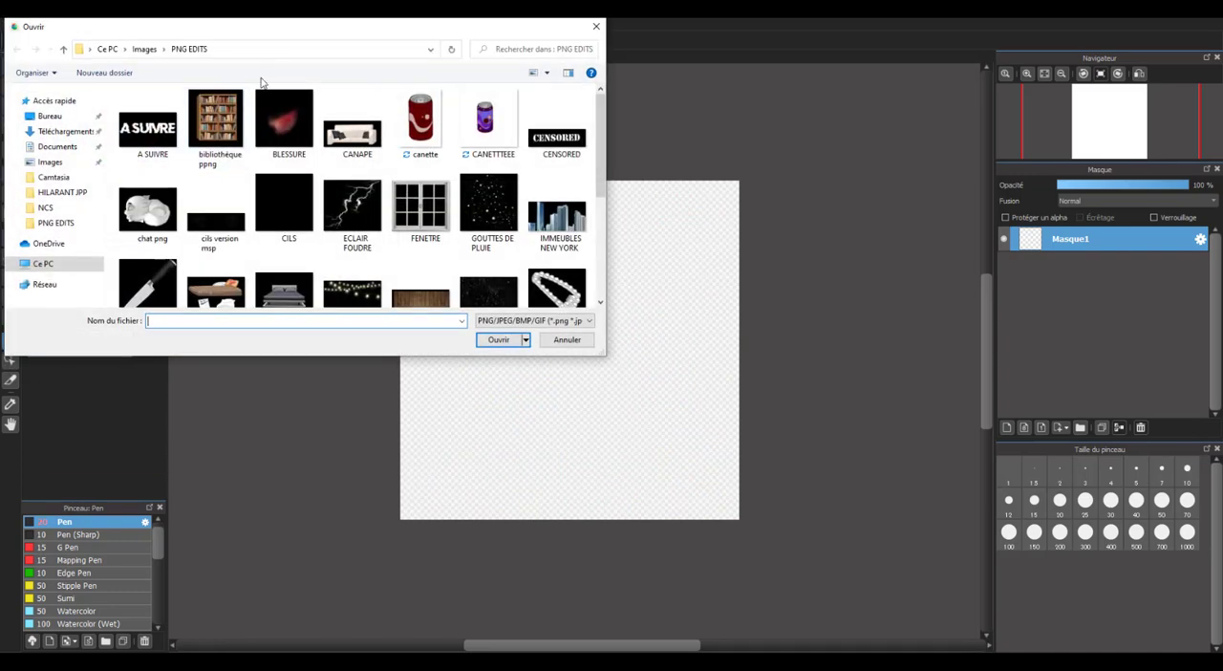
click(52, 162)
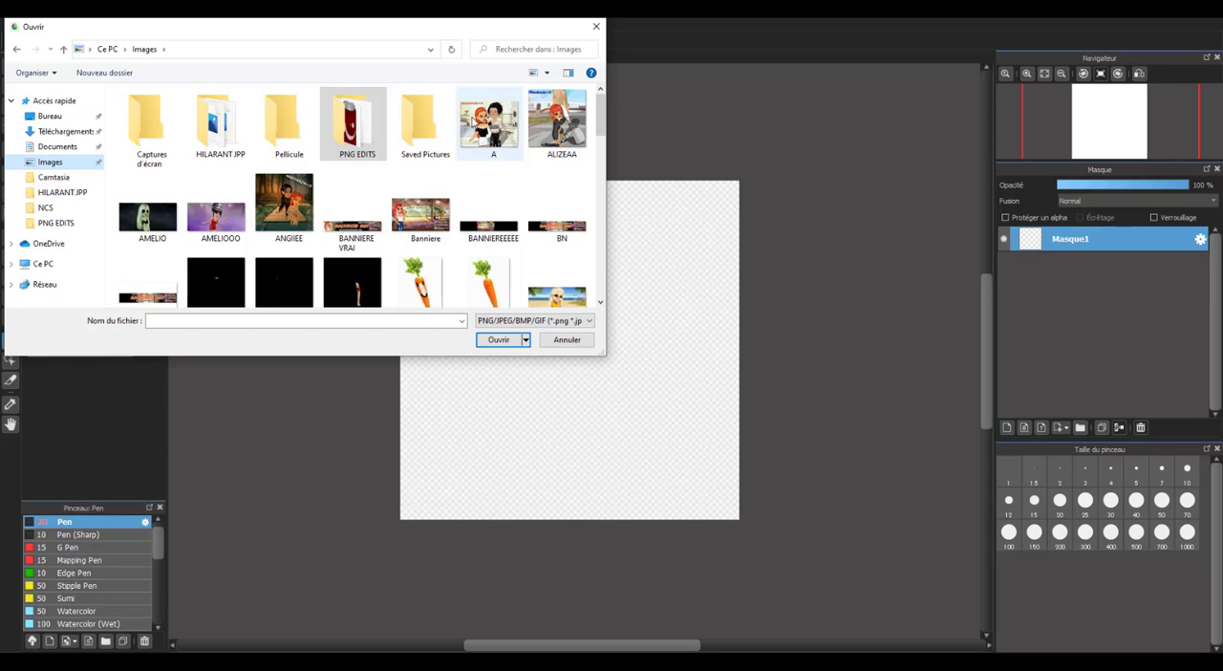
double_click(493, 119)
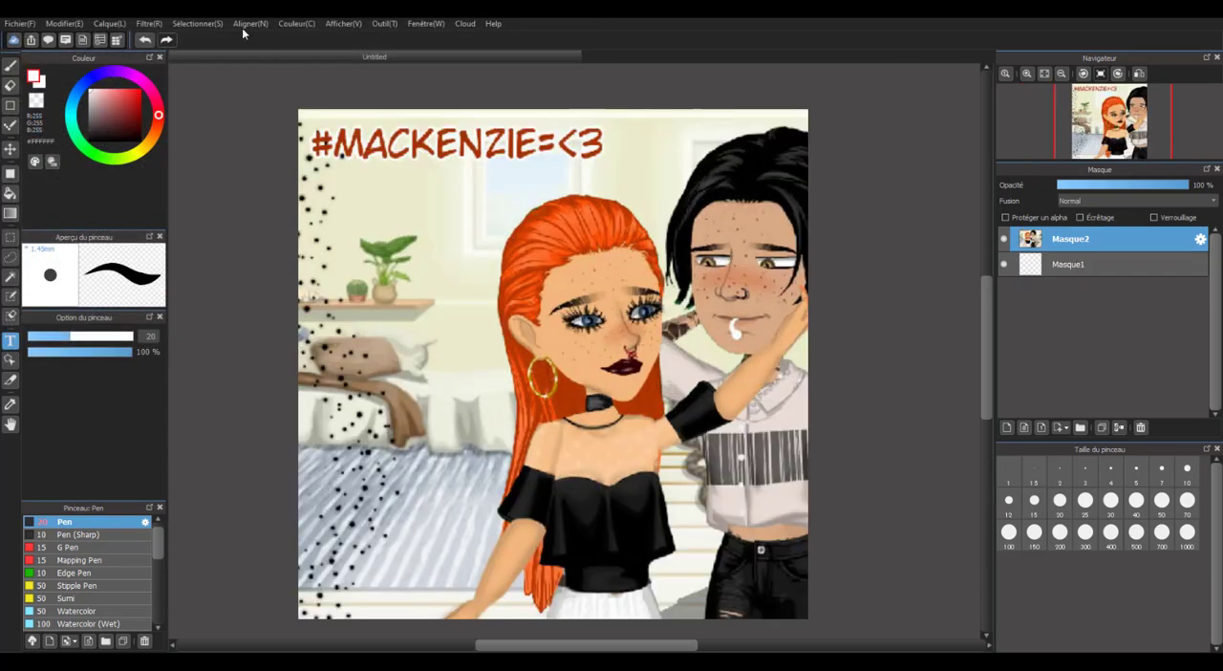
Transform the added picture, shrinking it to fit inside the canvas and moving it toward the upper middle.
click(220, 25)
click(258, 179)
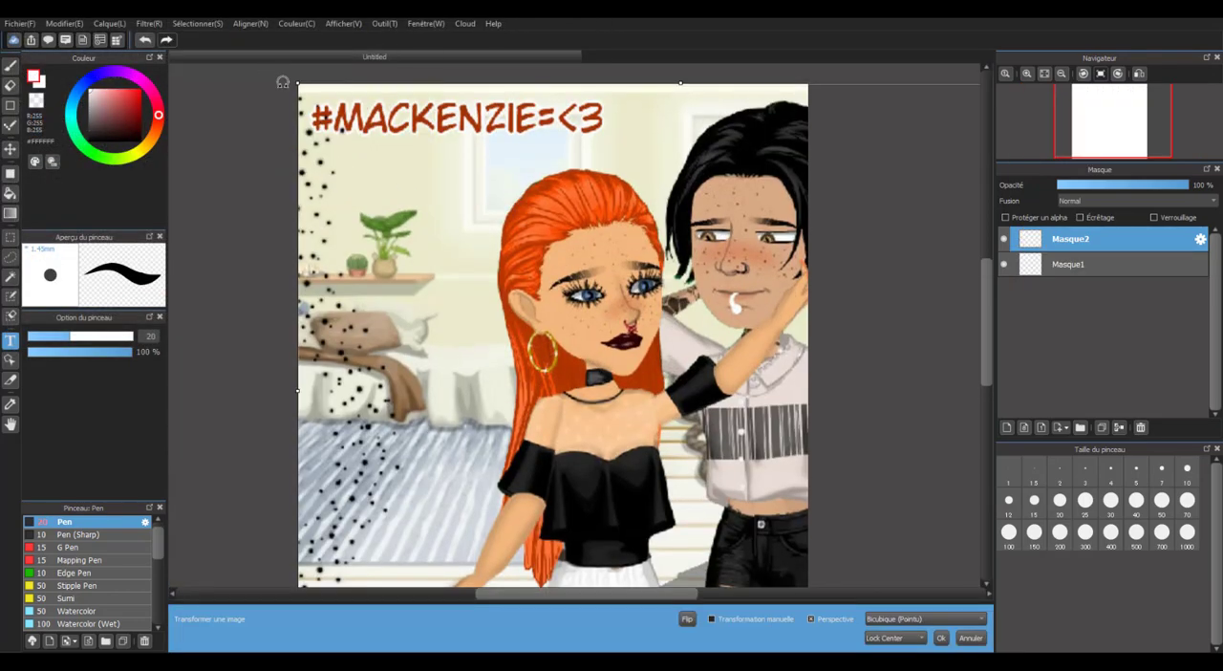
drag(297, 84, 521, 263)
drag(633, 345, 474, 264)
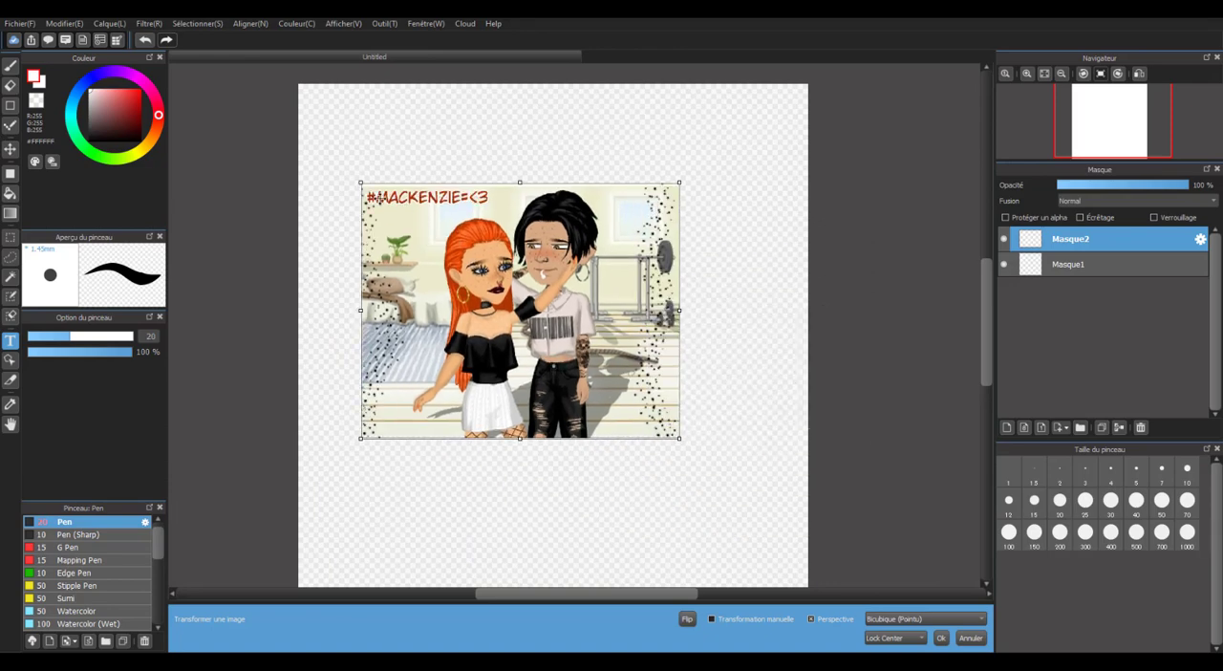
Enlarge the picture past the canvas edges, center the two avatars in the frame, and apply the transformation.
drag(361, 183, 172, 32)
drag(507, 256, 517, 267)
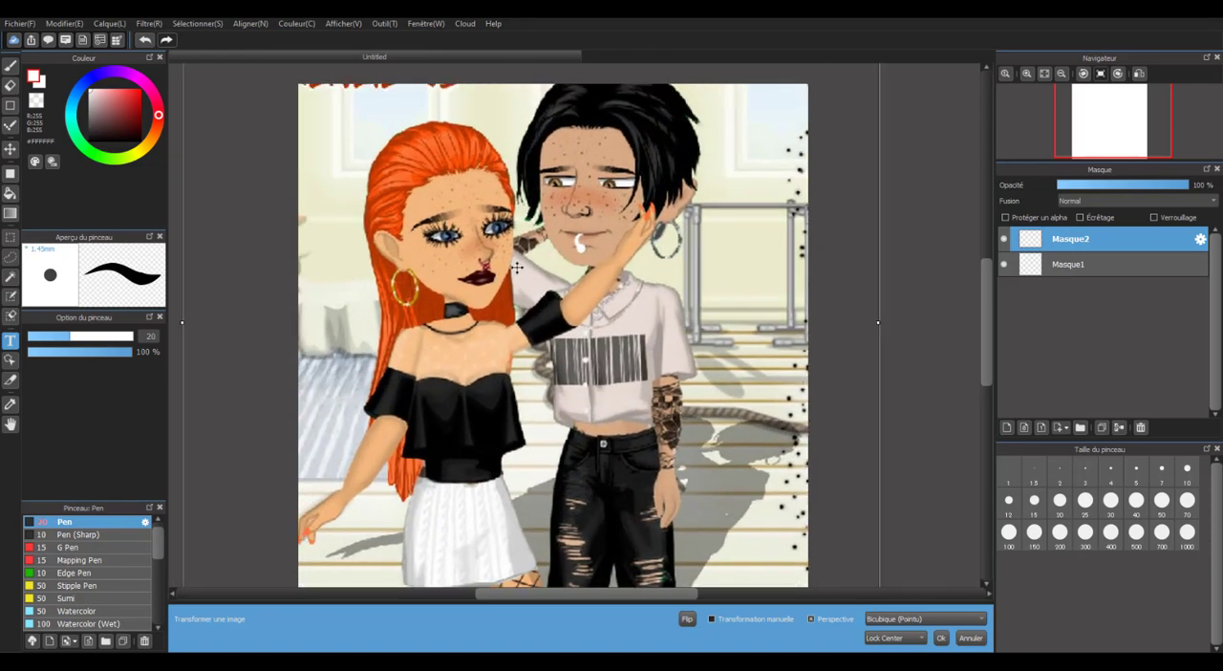
click(1200, 238)
click(658, 350)
scroll(608, 335, down, 1)
scroll(552, 326, up, 1)
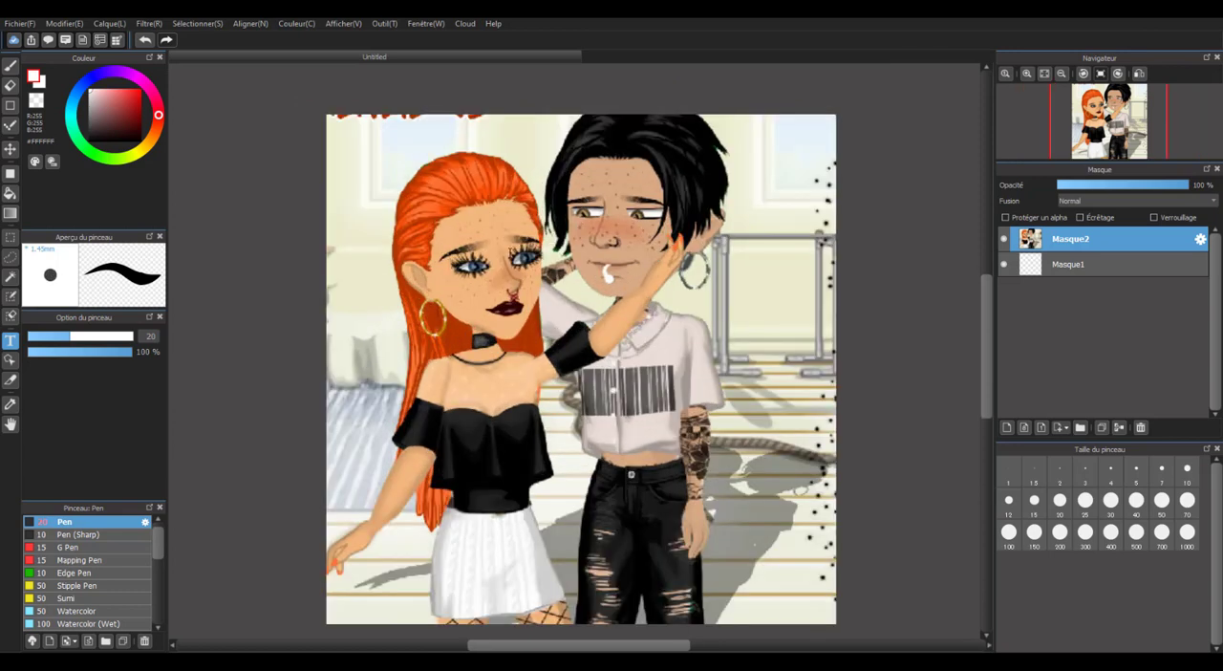